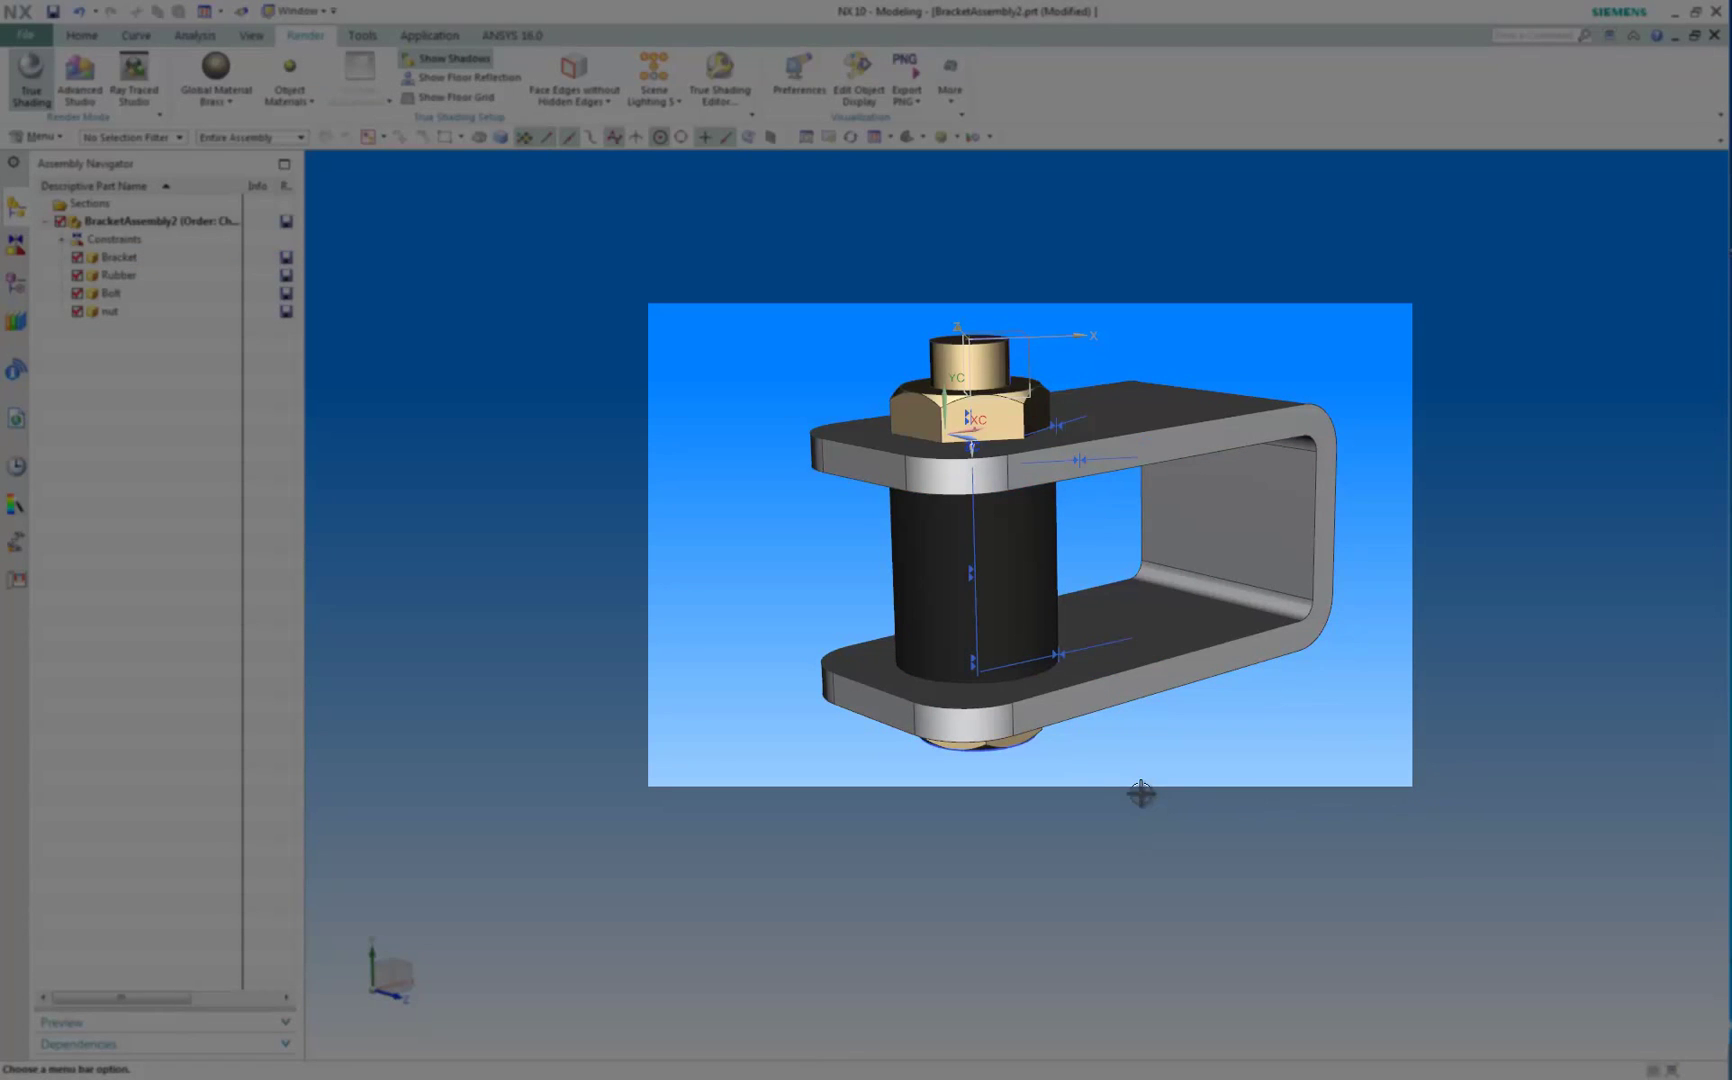
# - Orbit the bracket, rubber, bolt and nut assembly to a front-on view
pyautogui.moveTo(1140, 793)
pyautogui.mouseDown(button='middle')
pyautogui.moveTo(1144, 762)
pyautogui.moveTo(1140, 801)
pyautogui.moveTo(1145, 779)
pyautogui.mouseUp(button='middle')
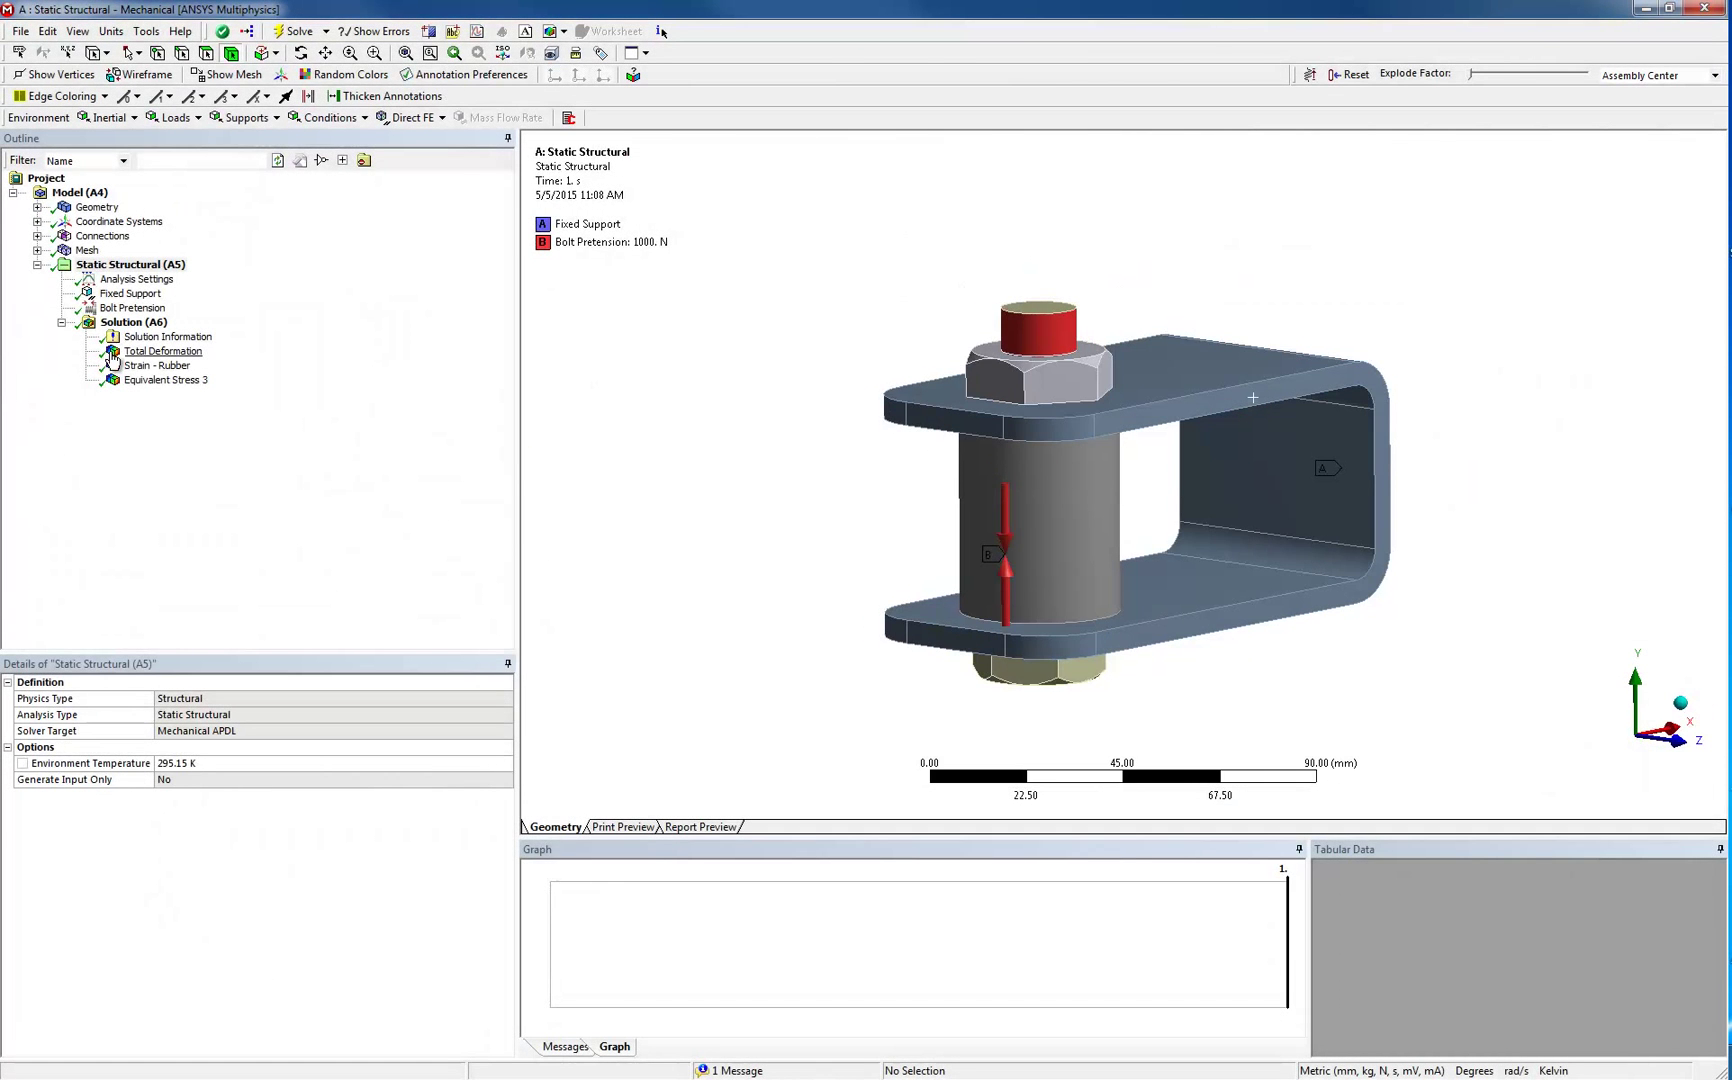
# - Display the Strain - Rubber result, then the Equivalent Stress 3 result
pyautogui.click(115, 366)
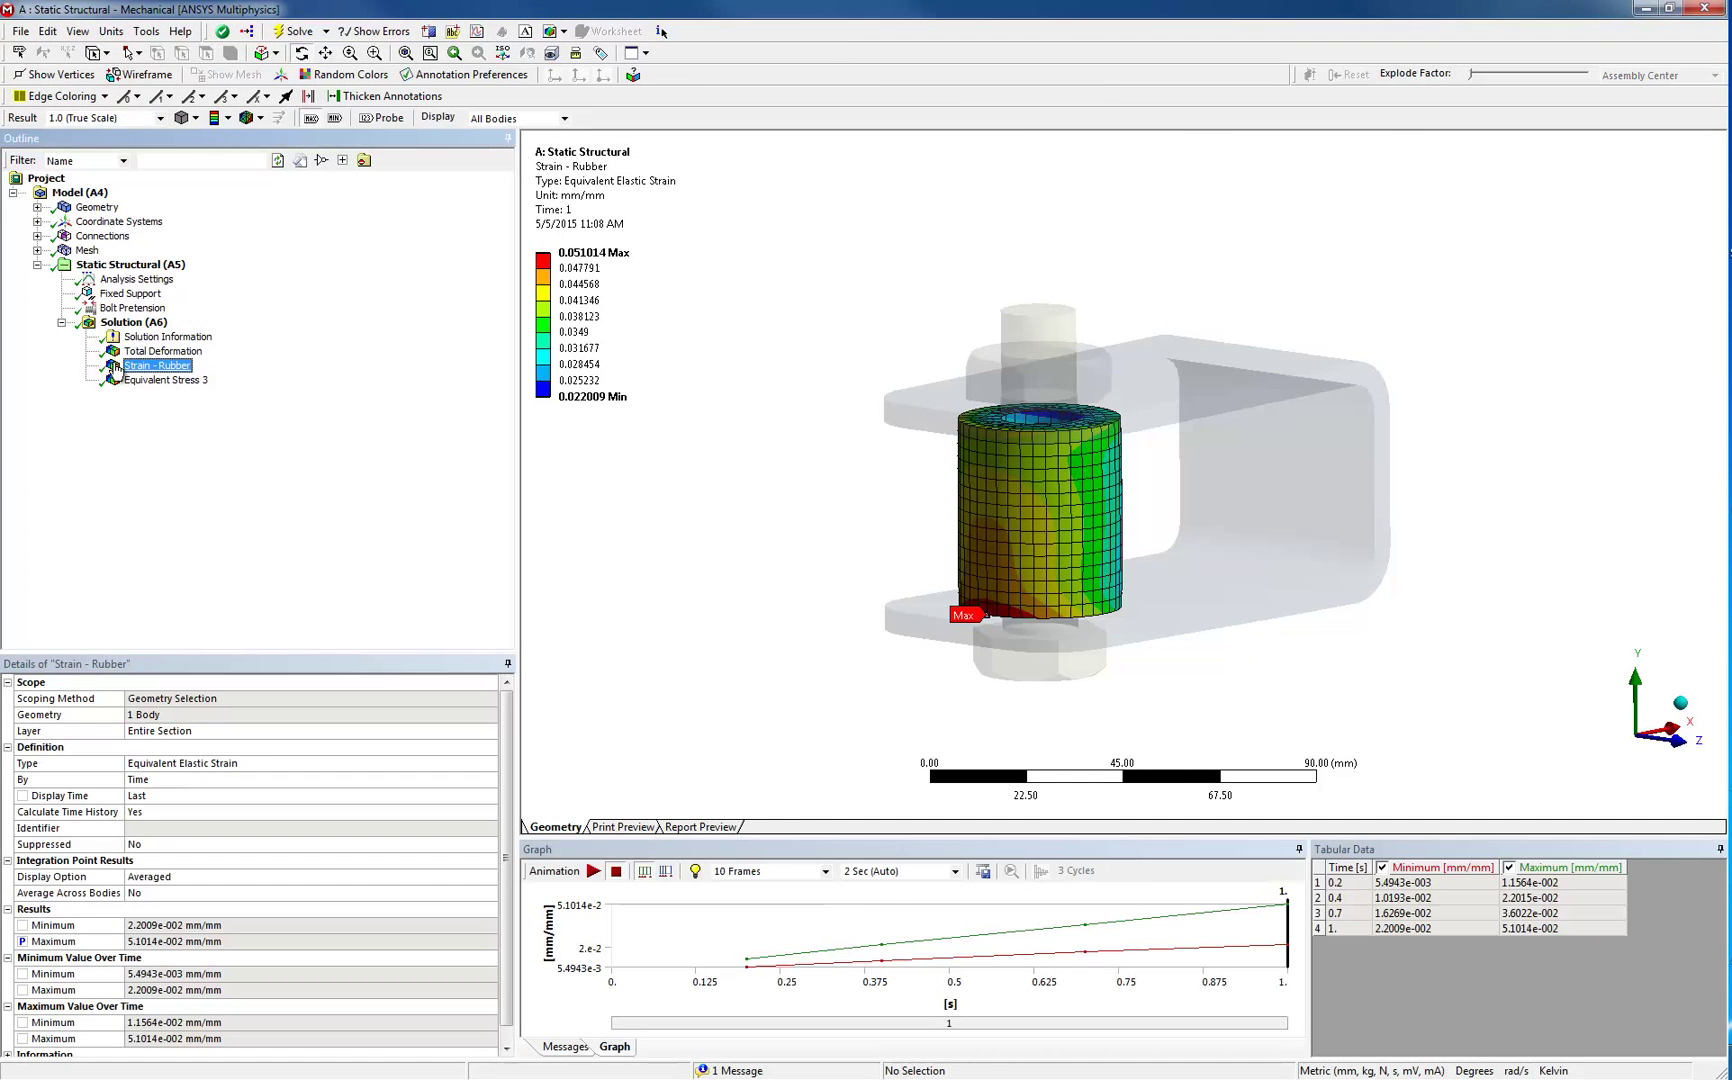
pyautogui.click(124, 381)
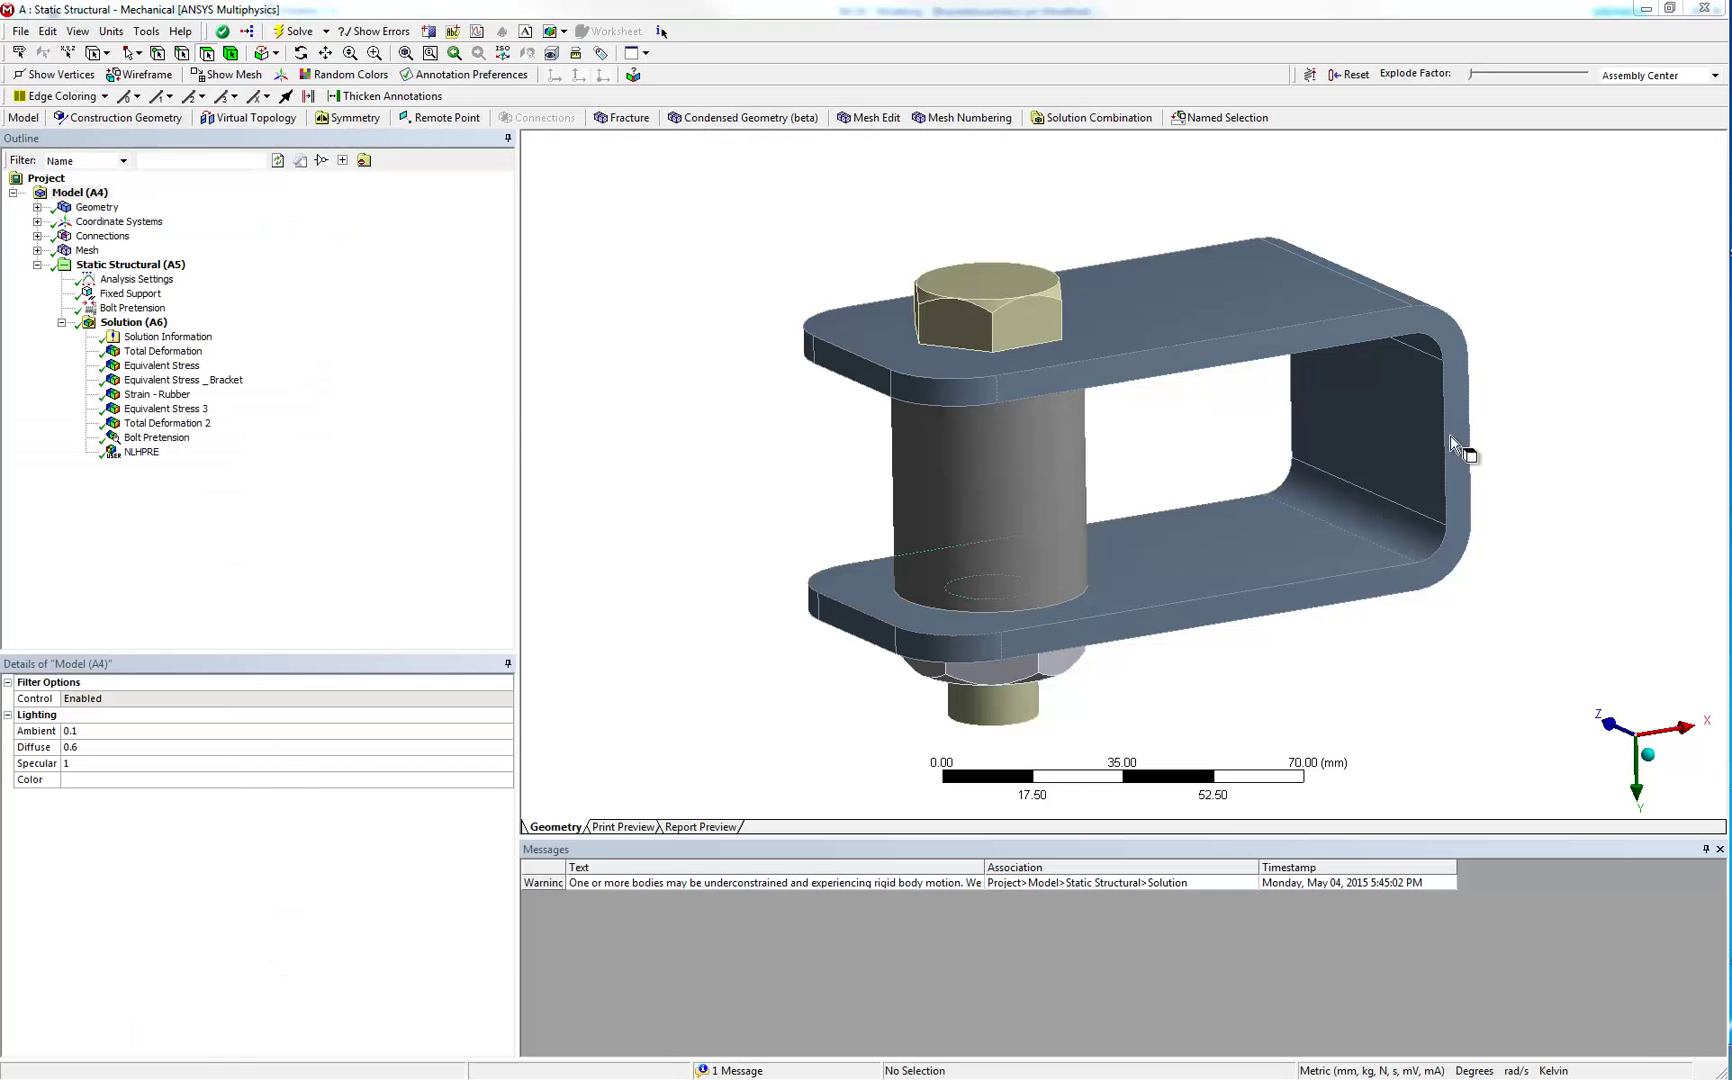
# - Inspect the assembly's four bodies, five contact pairs, mesh and mesh controls in the Outline
pyautogui.click(37, 207)
pyautogui.click(94, 208)
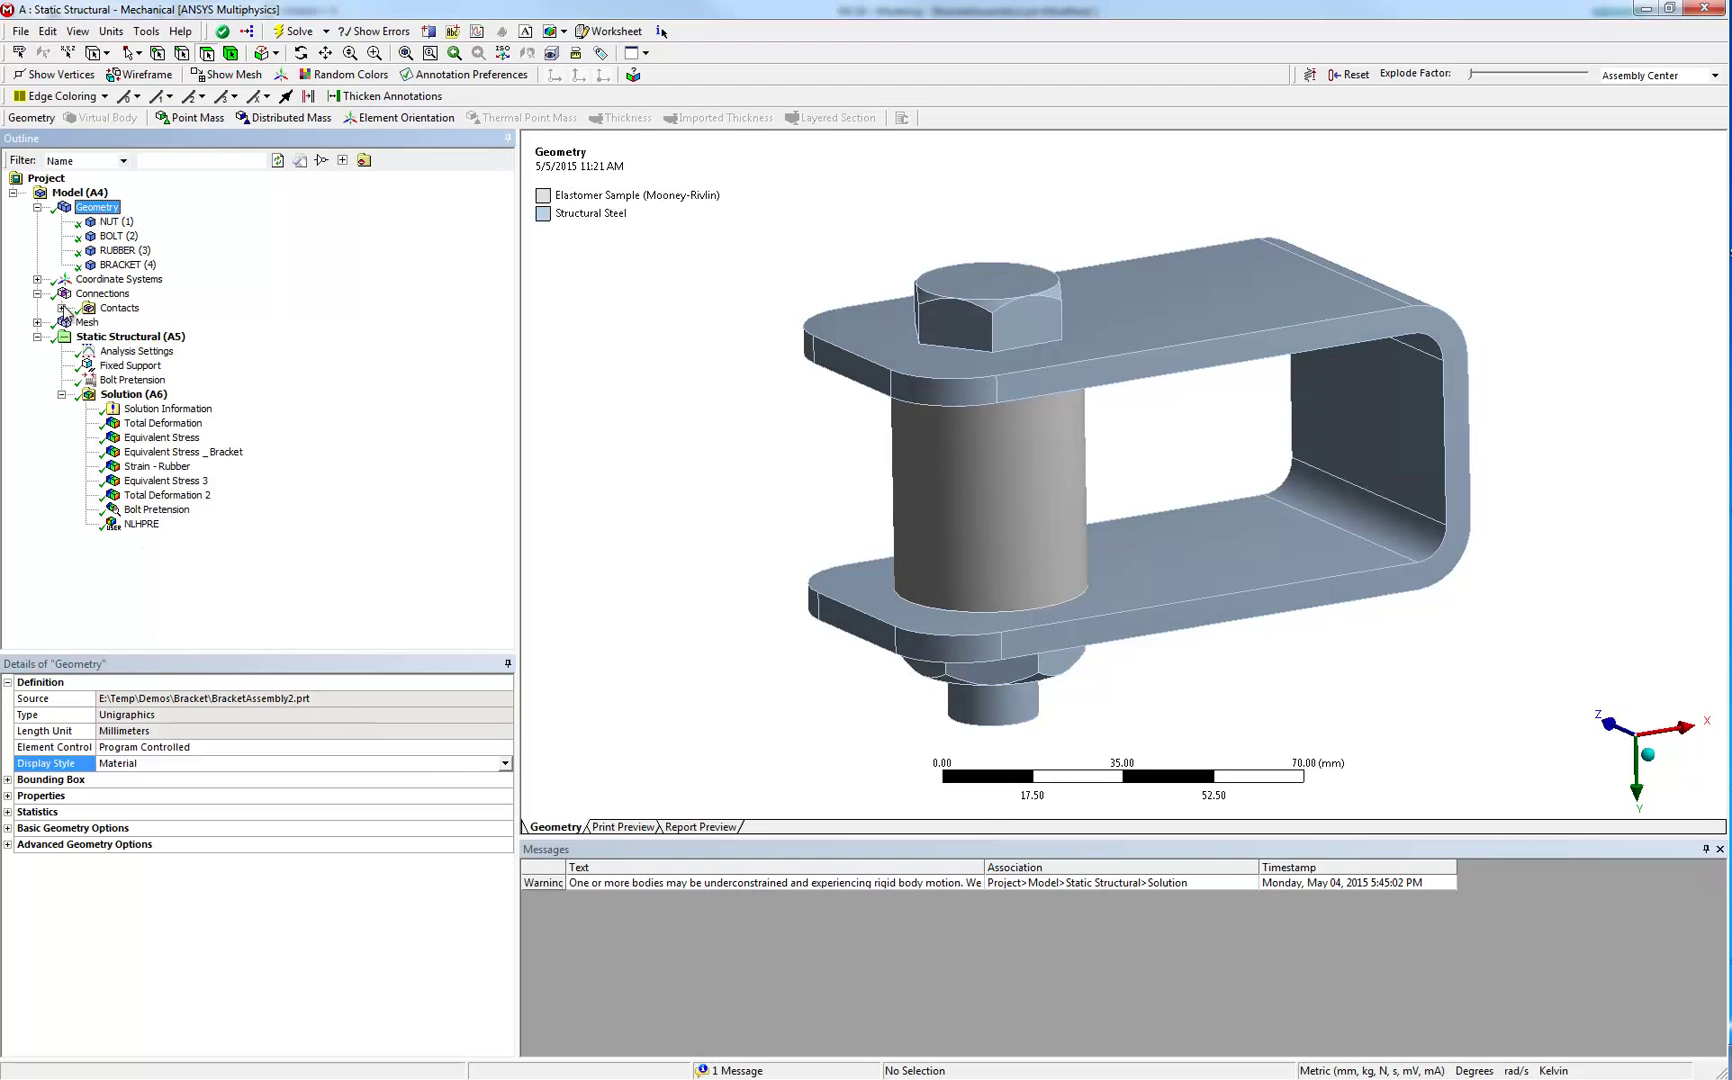
pyautogui.click(62, 308)
pyautogui.click(87, 394)
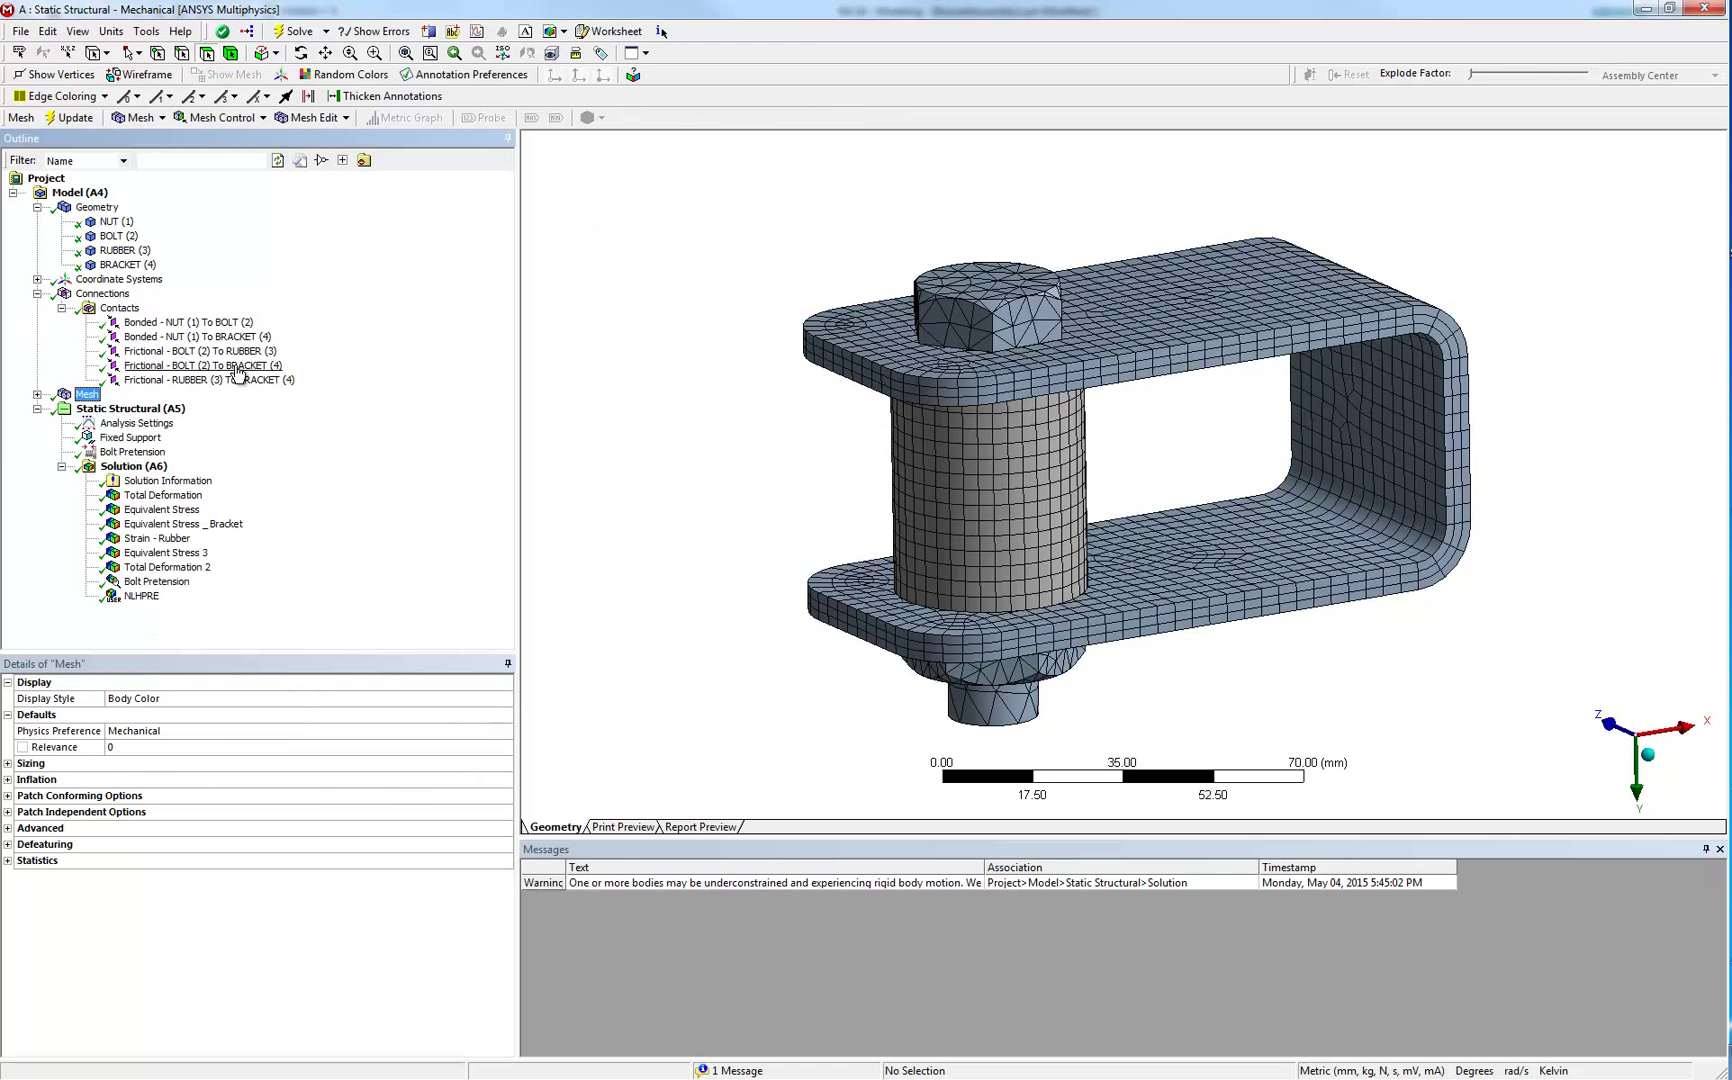
pyautogui.click(37, 395)
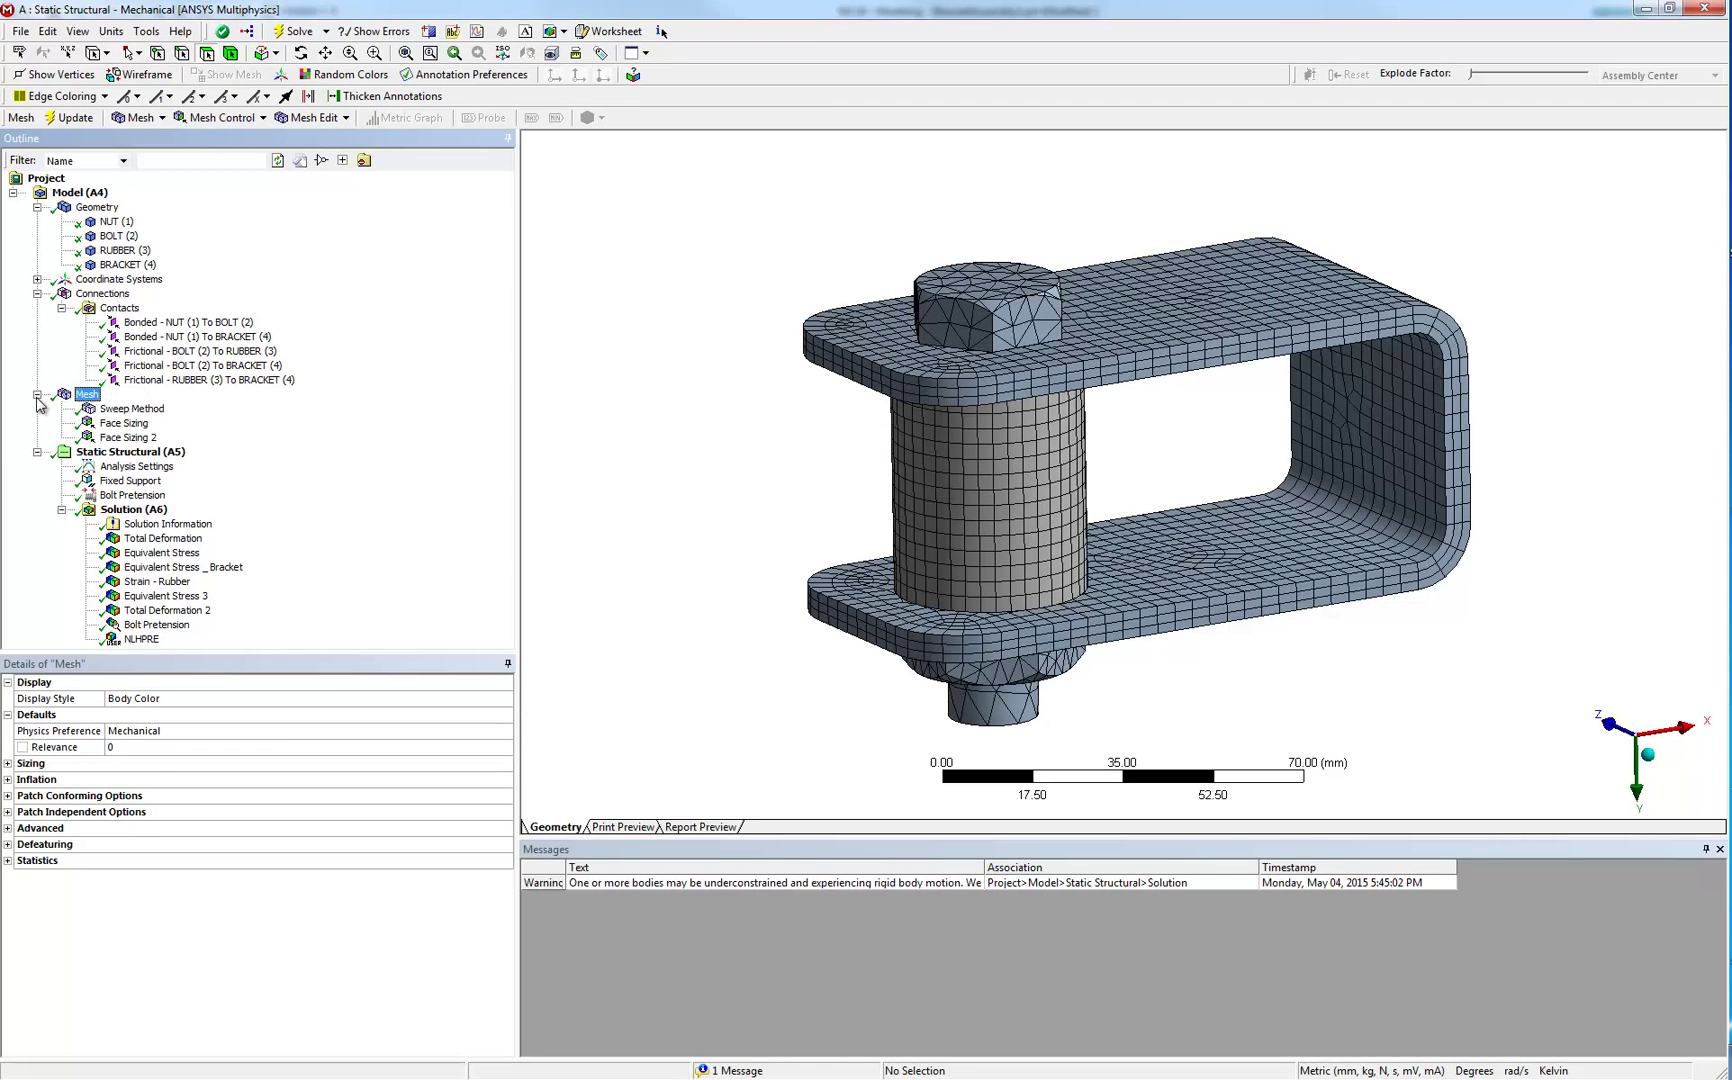
# - Check the supports and bolt pretension loads, then view the bracket's equivalent stress from another angle
pyautogui.click(145, 452)
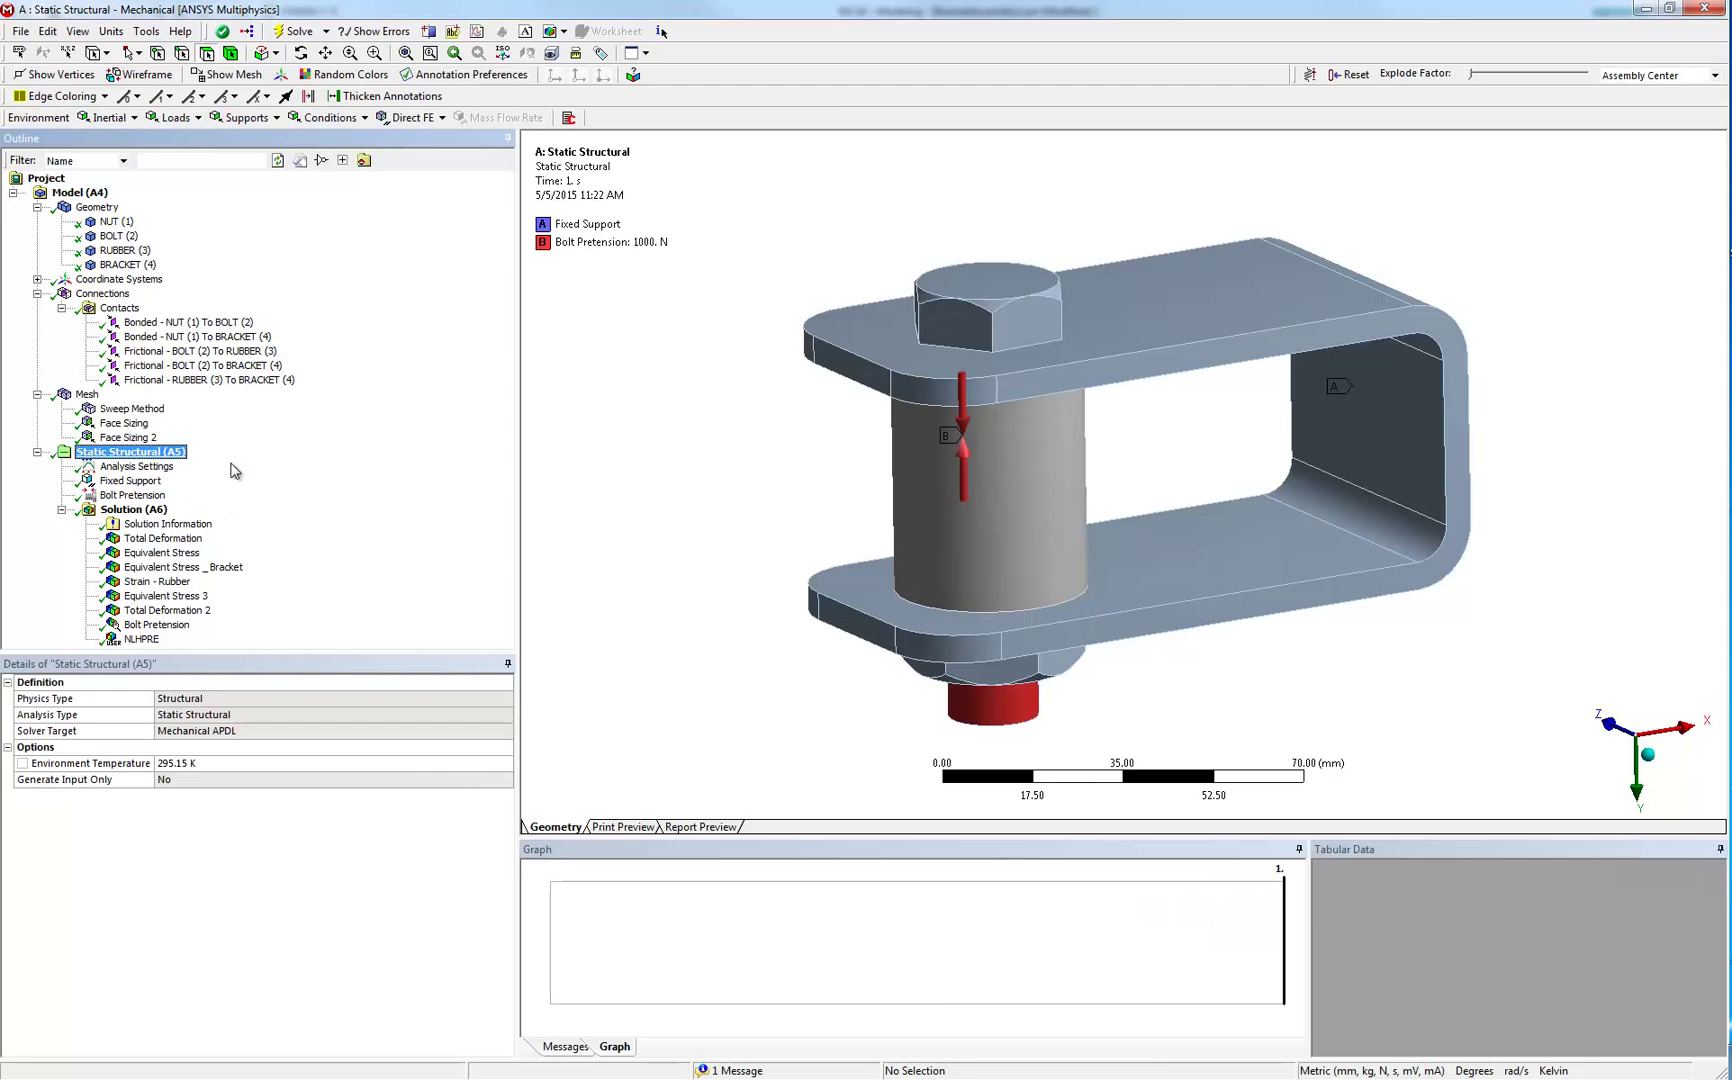
pyautogui.press('Down')
pyautogui.press('Down')
pyautogui.press('Down')
pyautogui.press('Down')
pyautogui.press('Down')
pyautogui.press('Down')
pyautogui.press('Down')
pyautogui.press('Down')
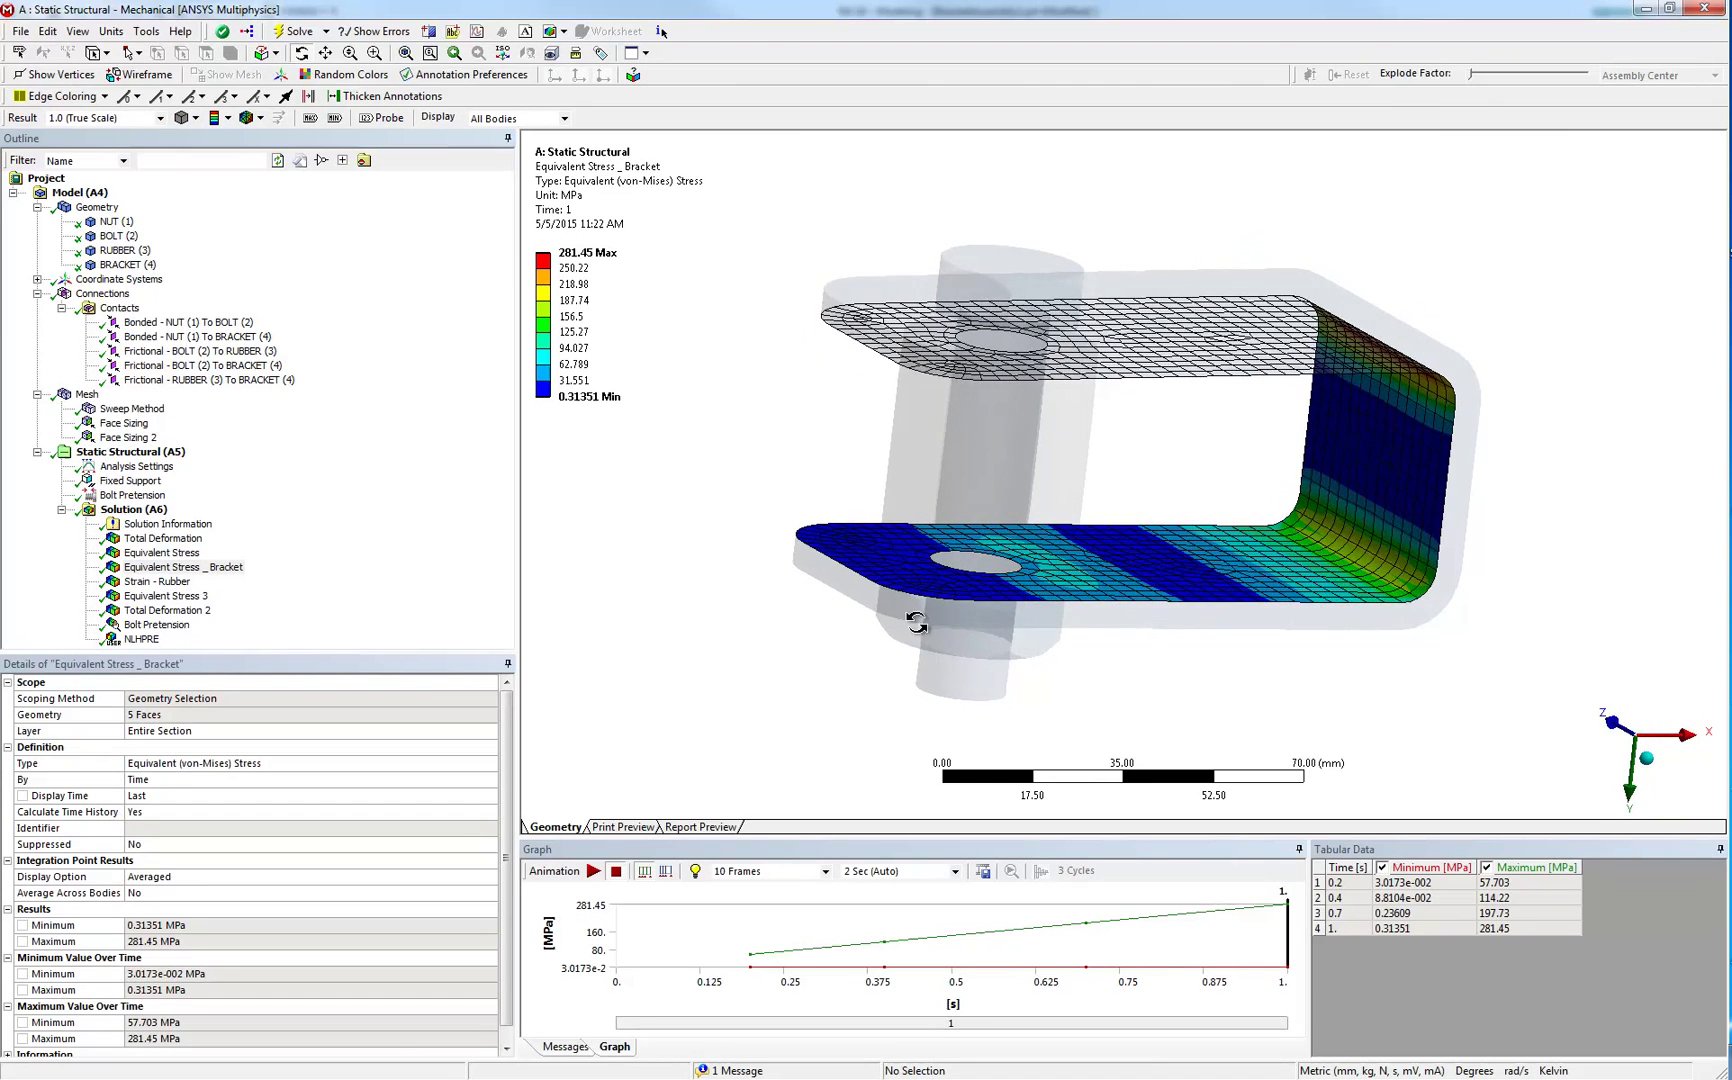
pyautogui.moveTo(916, 622); pyautogui.dragTo(1022, 690)
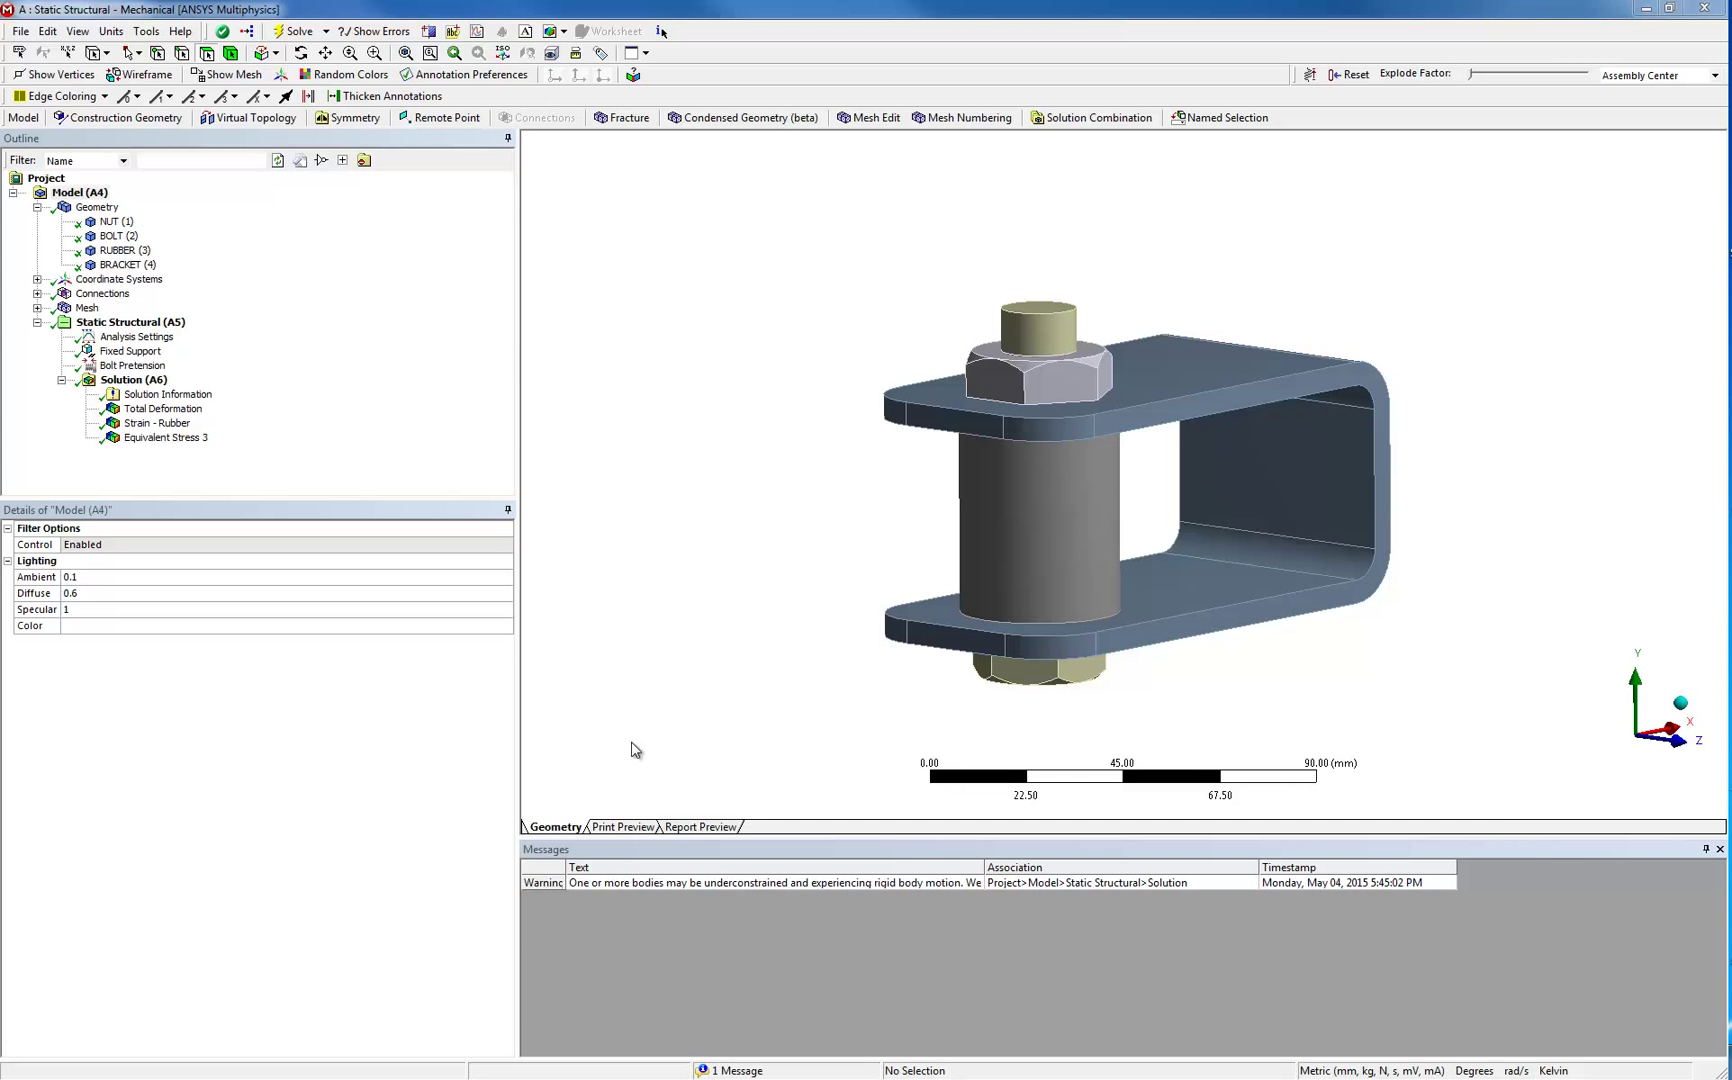
# - Make DS_RubberDiam, DS_BracketThickness, DS_BracketRadius and DS_BoltLocation design parameters
pyautogui.click(127, 251)
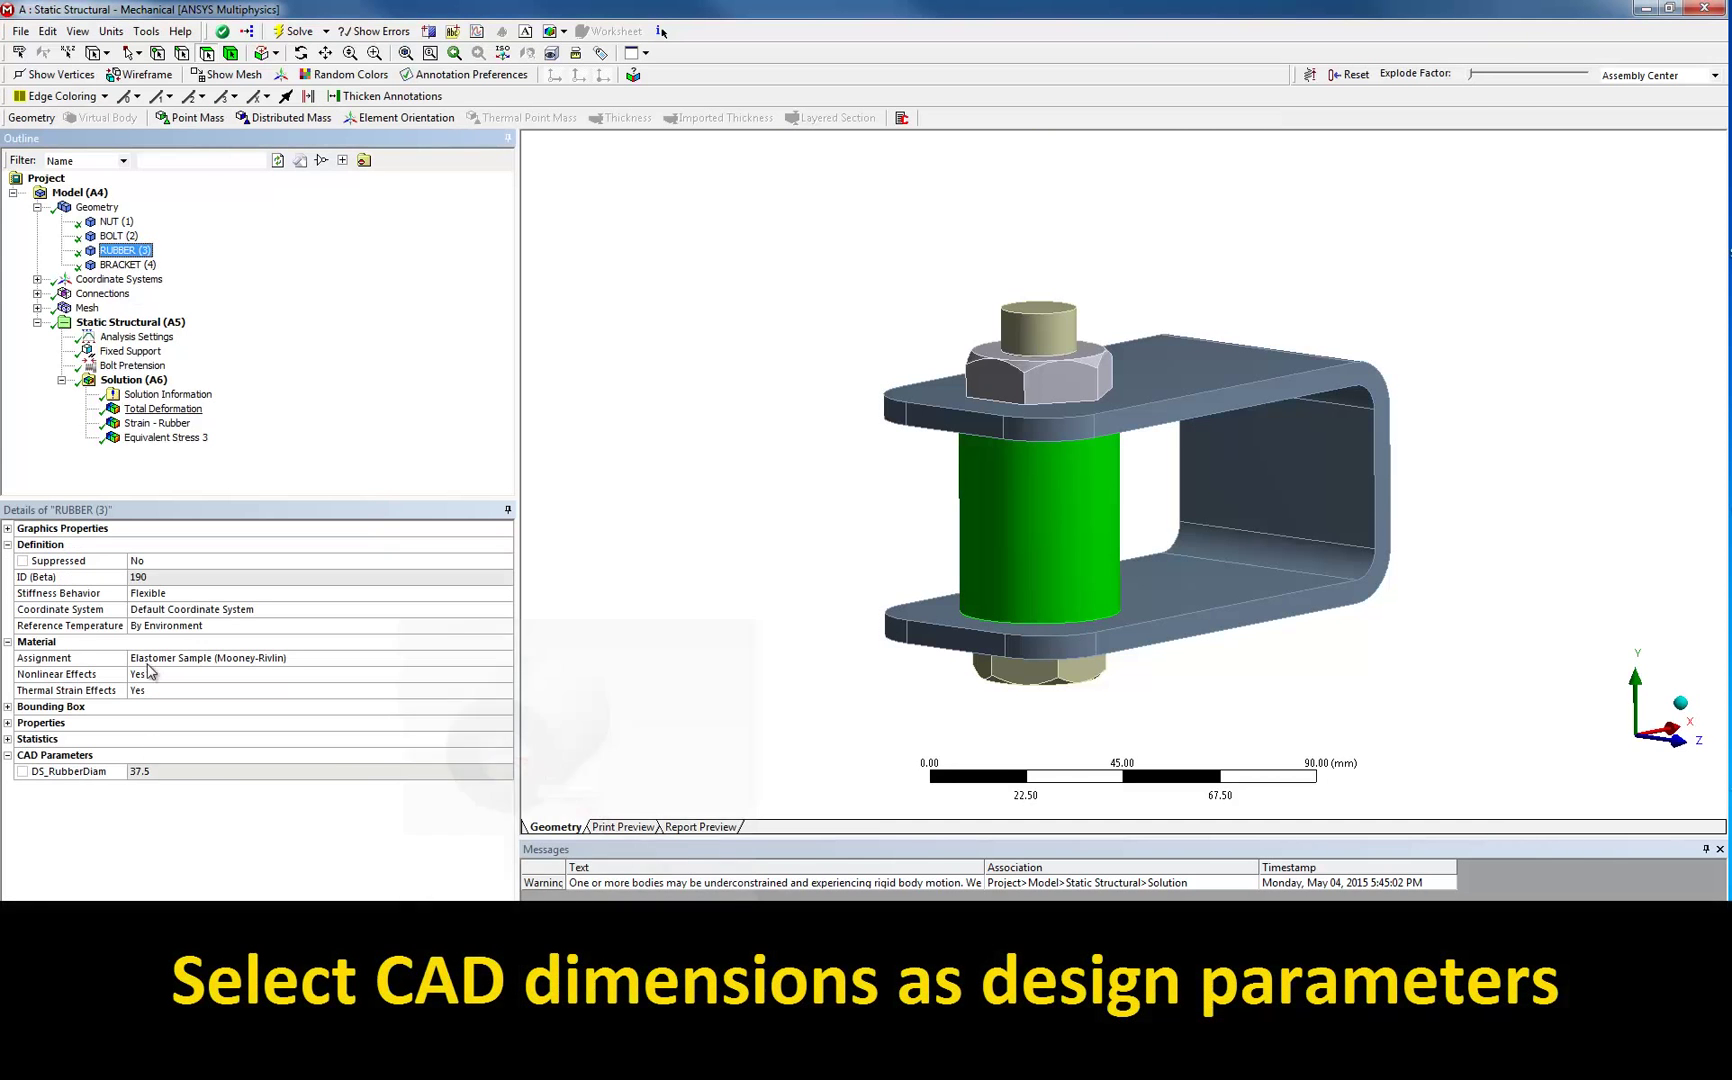
pyautogui.click(22, 771)
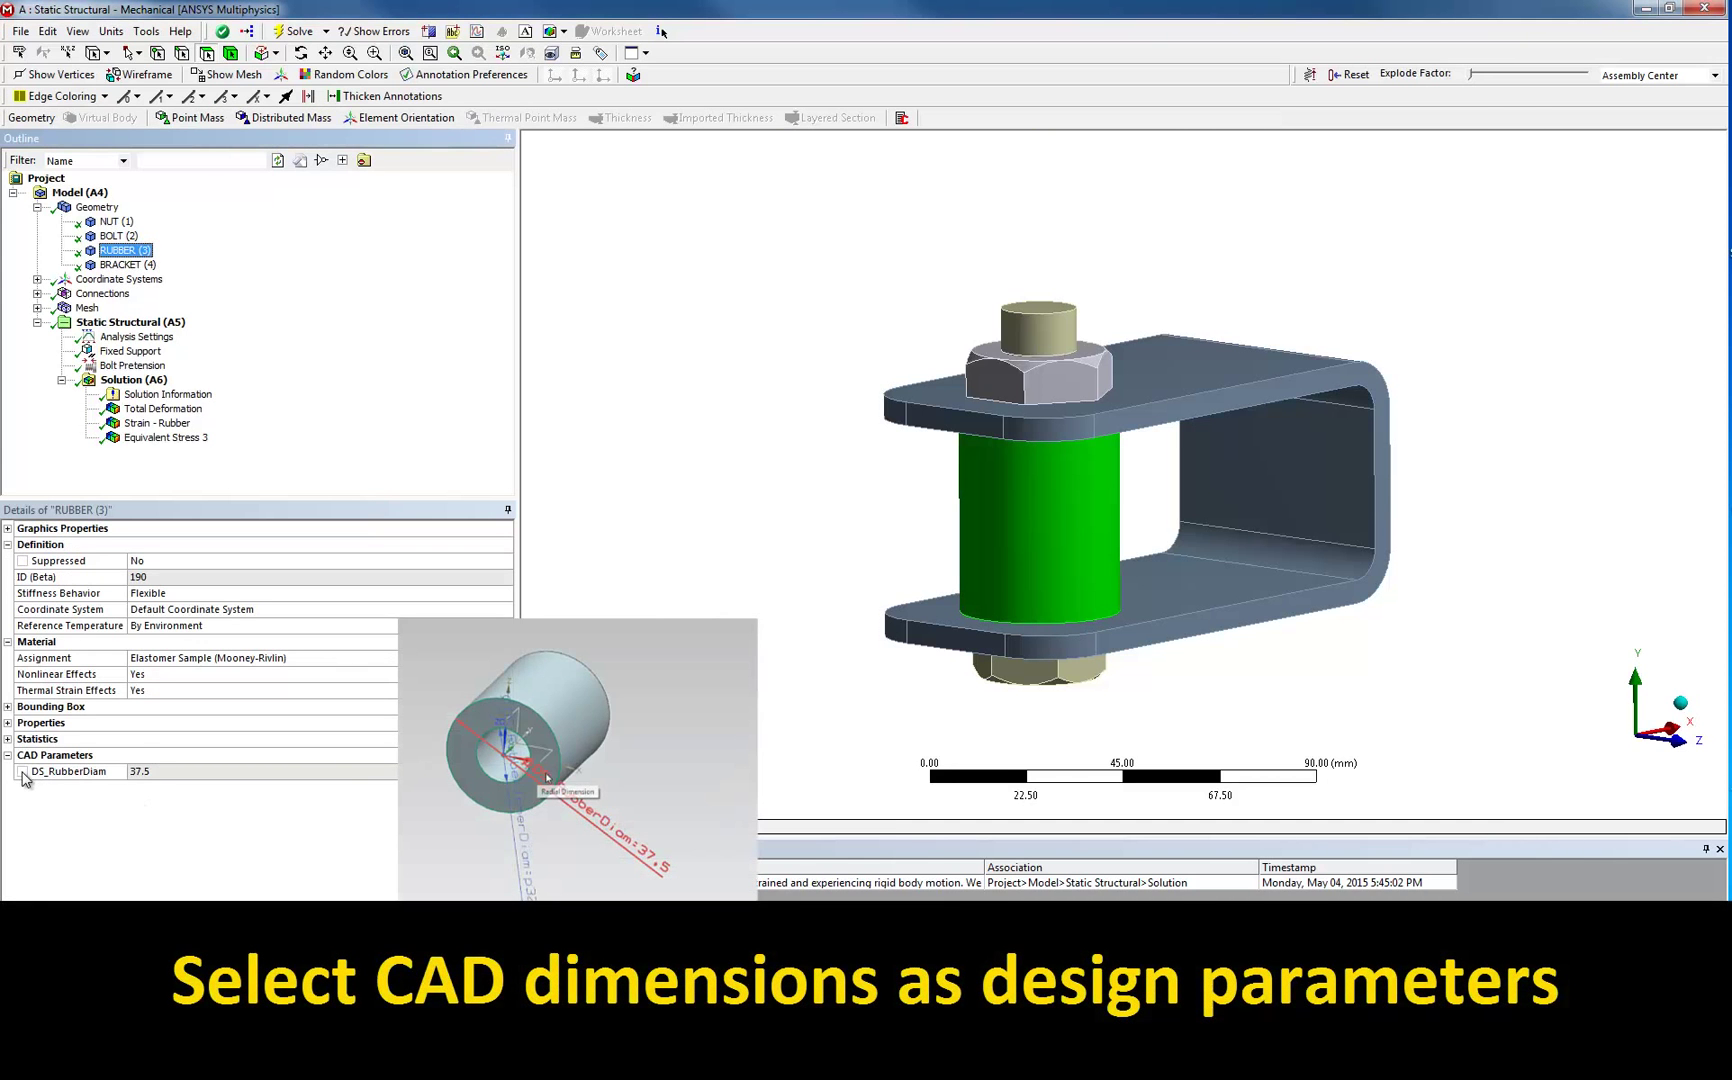
pyautogui.click(135, 265)
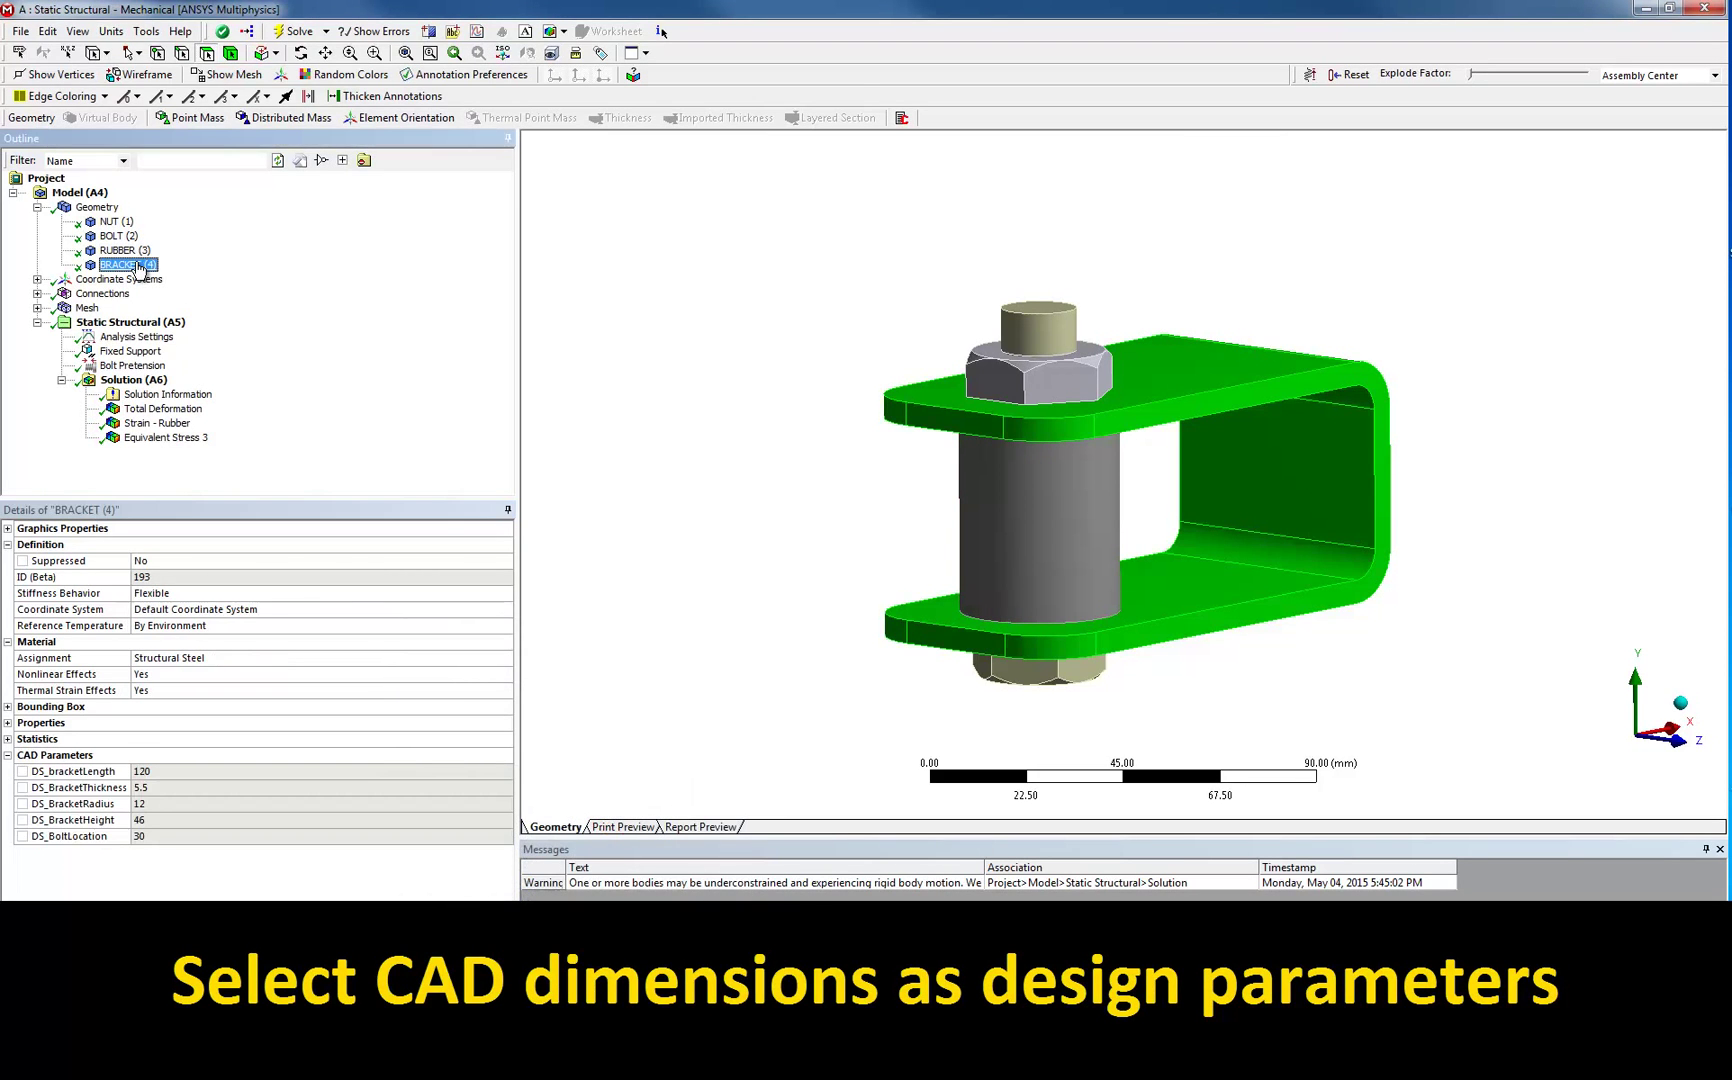
pyautogui.click(22, 787)
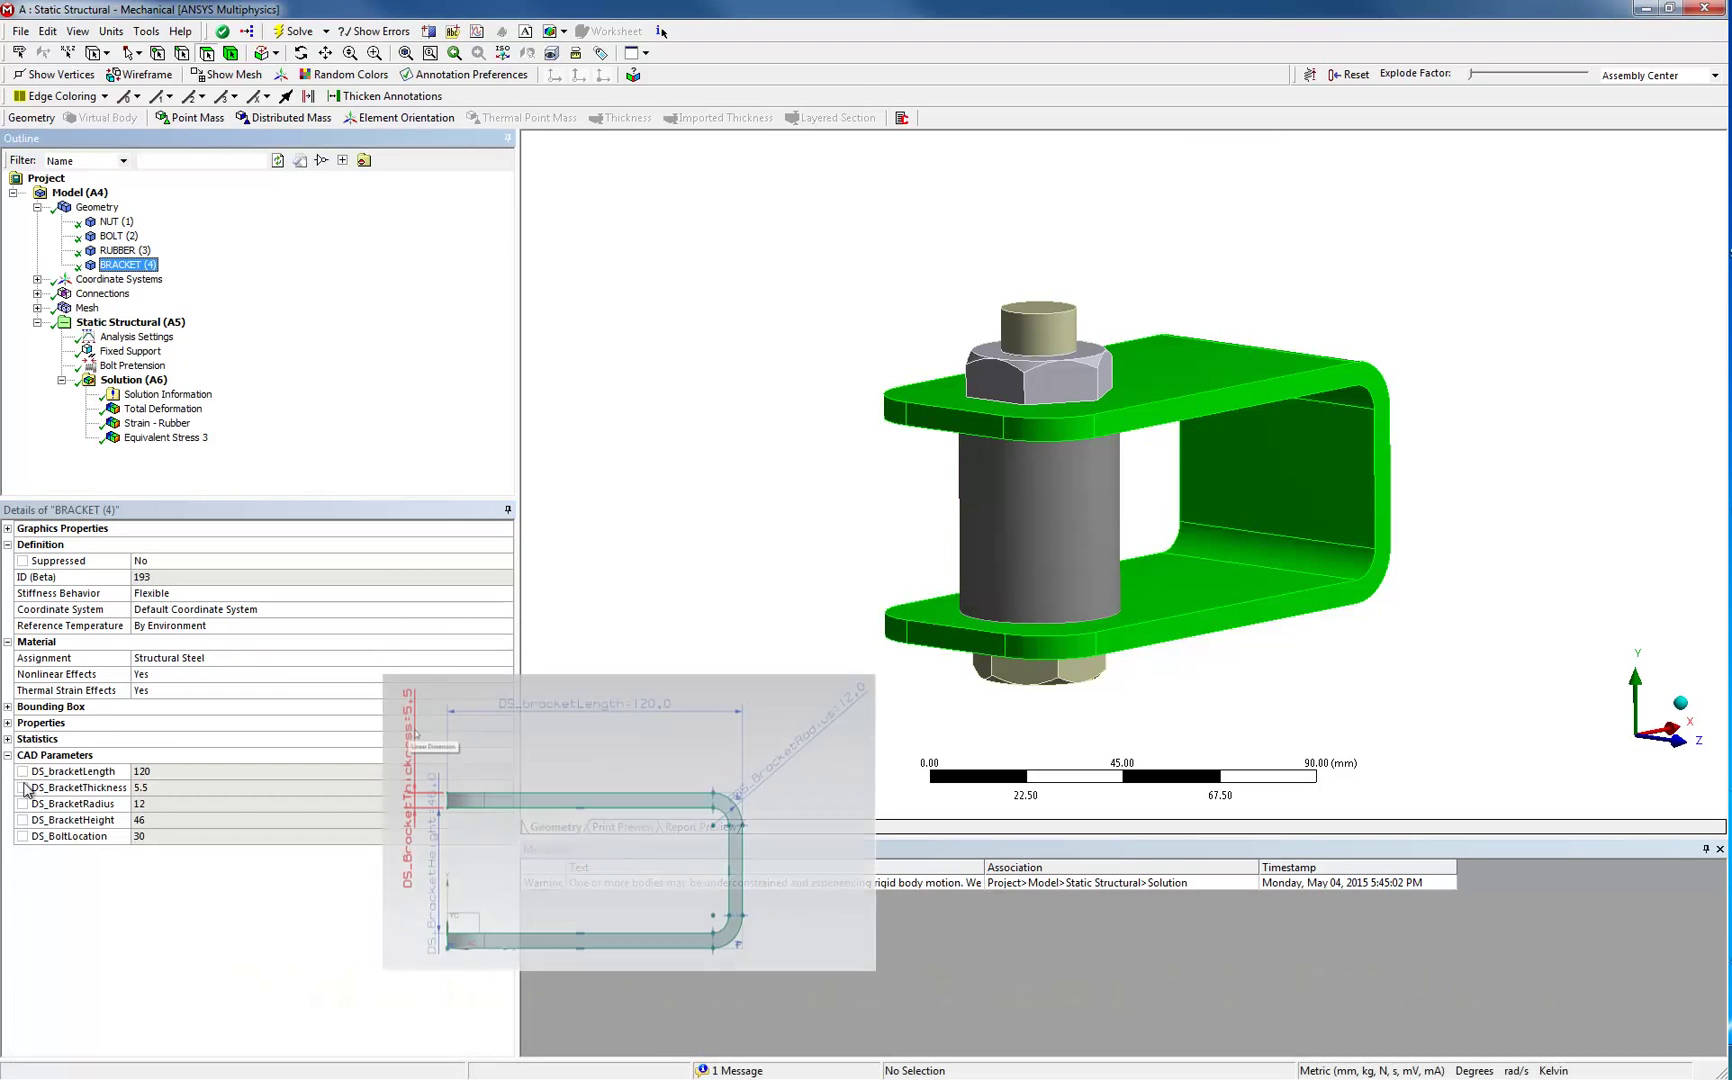
pyautogui.click(22, 804)
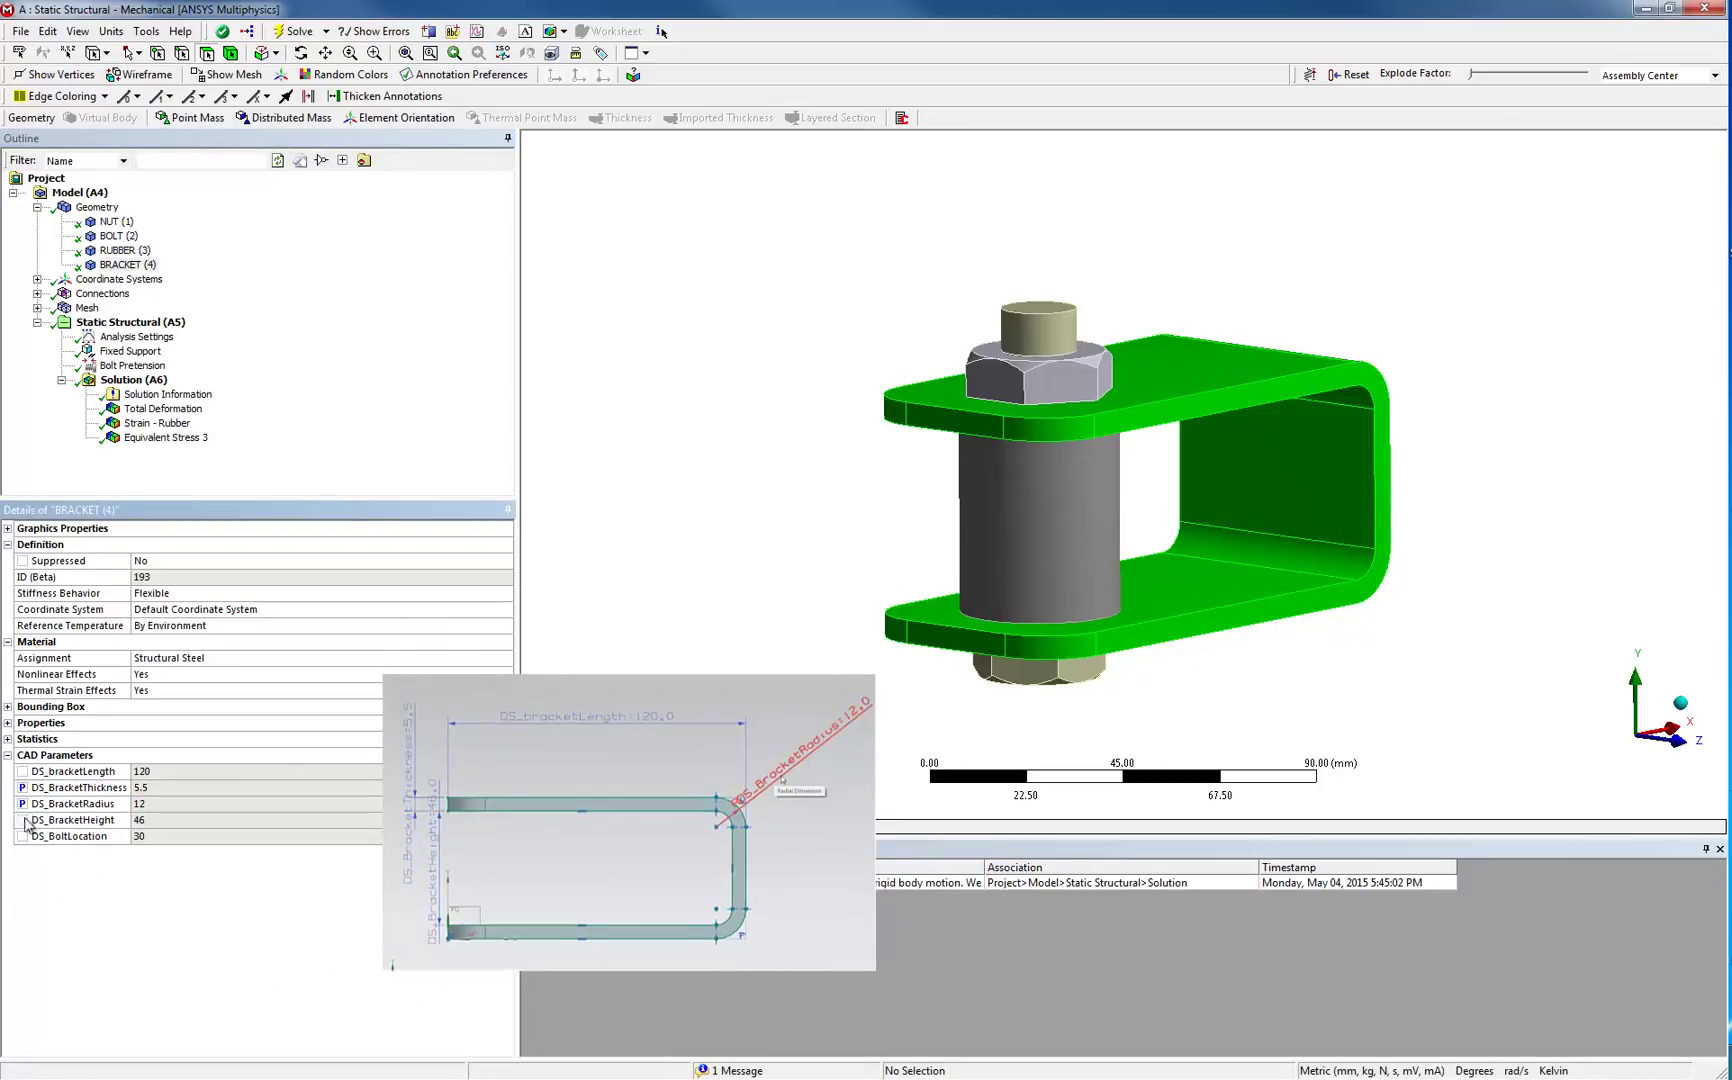
pyautogui.click(22, 836)
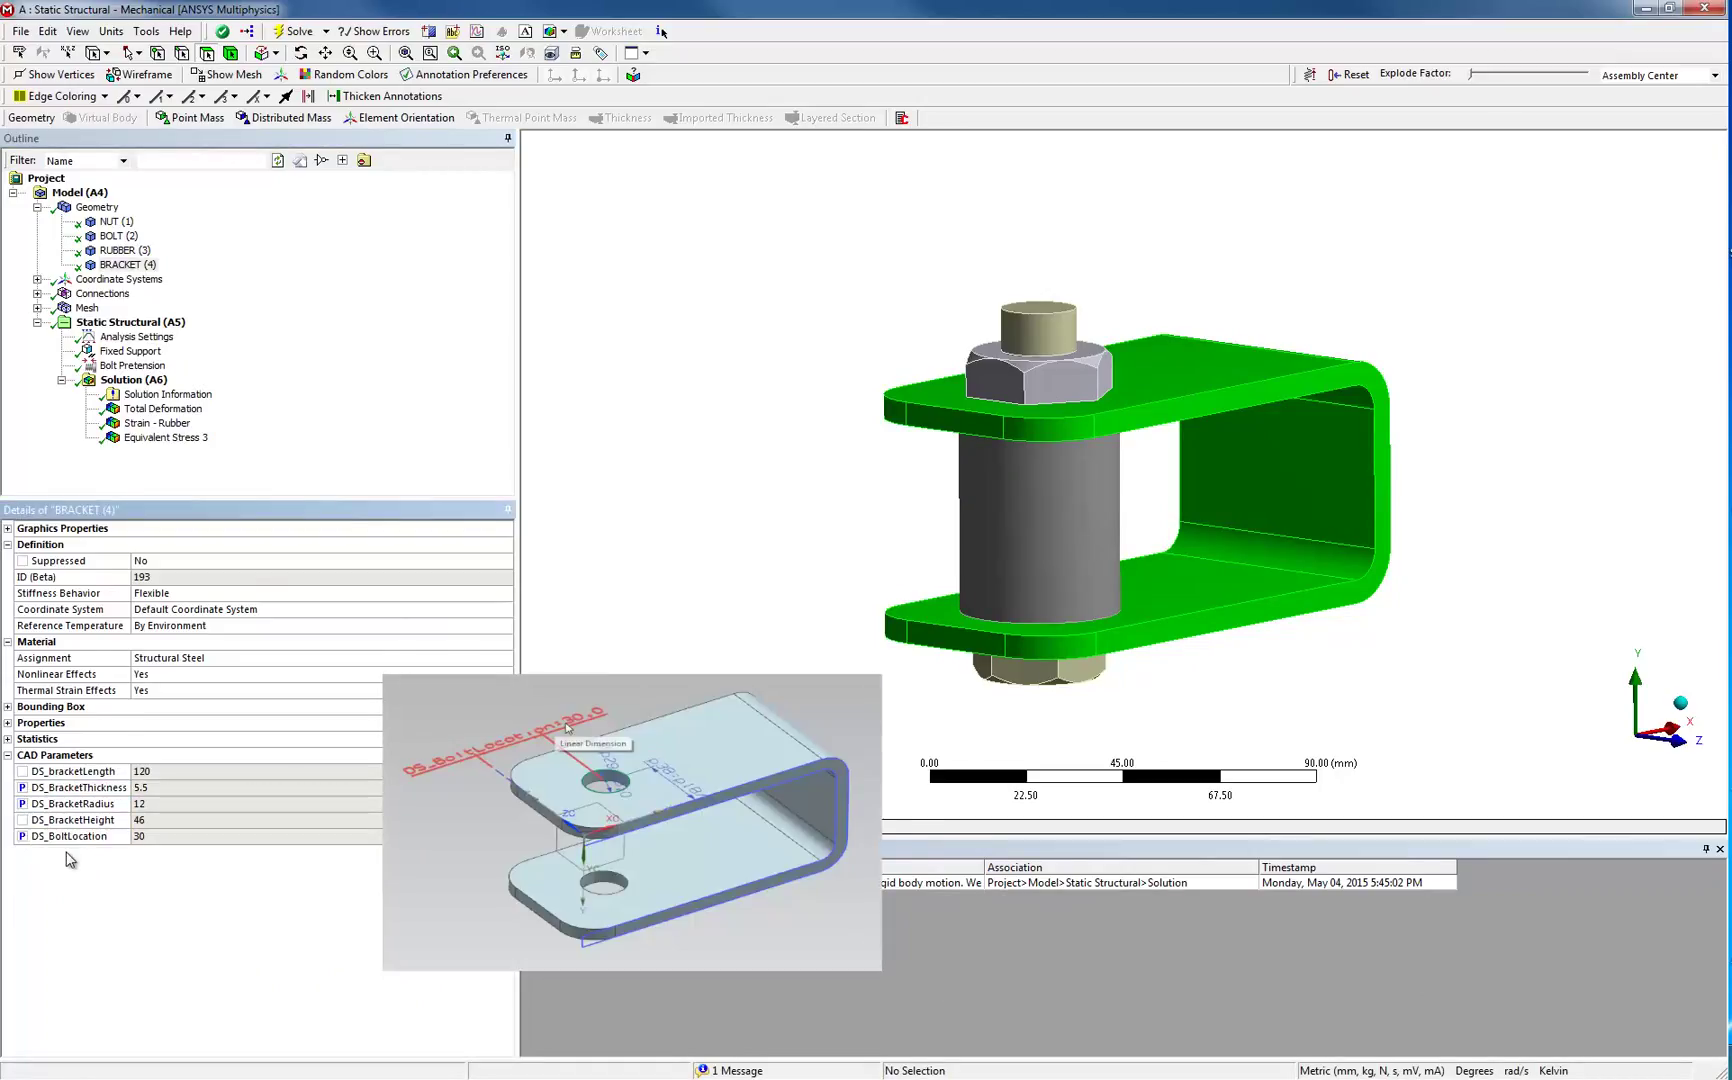
# - Make assembly Mass, maximum total deformation and maximum Equivalent Stress 3 output parameters
pyautogui.click(97, 207)
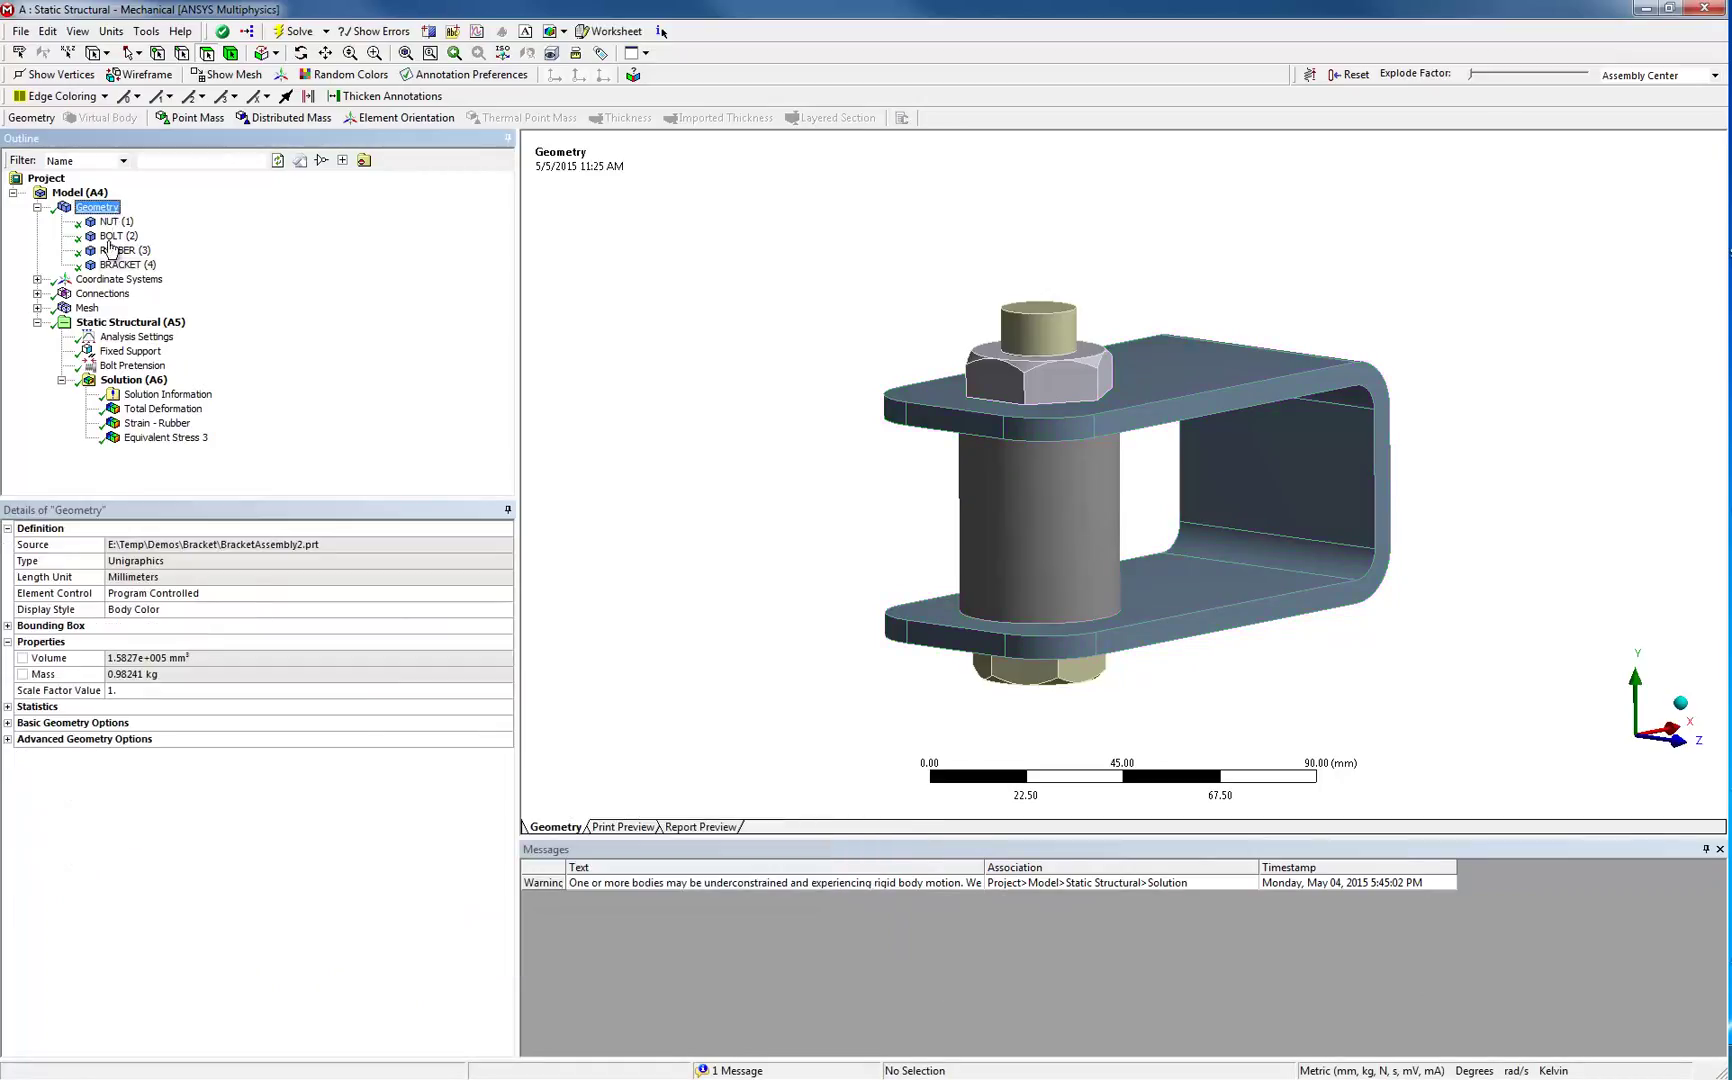
pyautogui.click(22, 674)
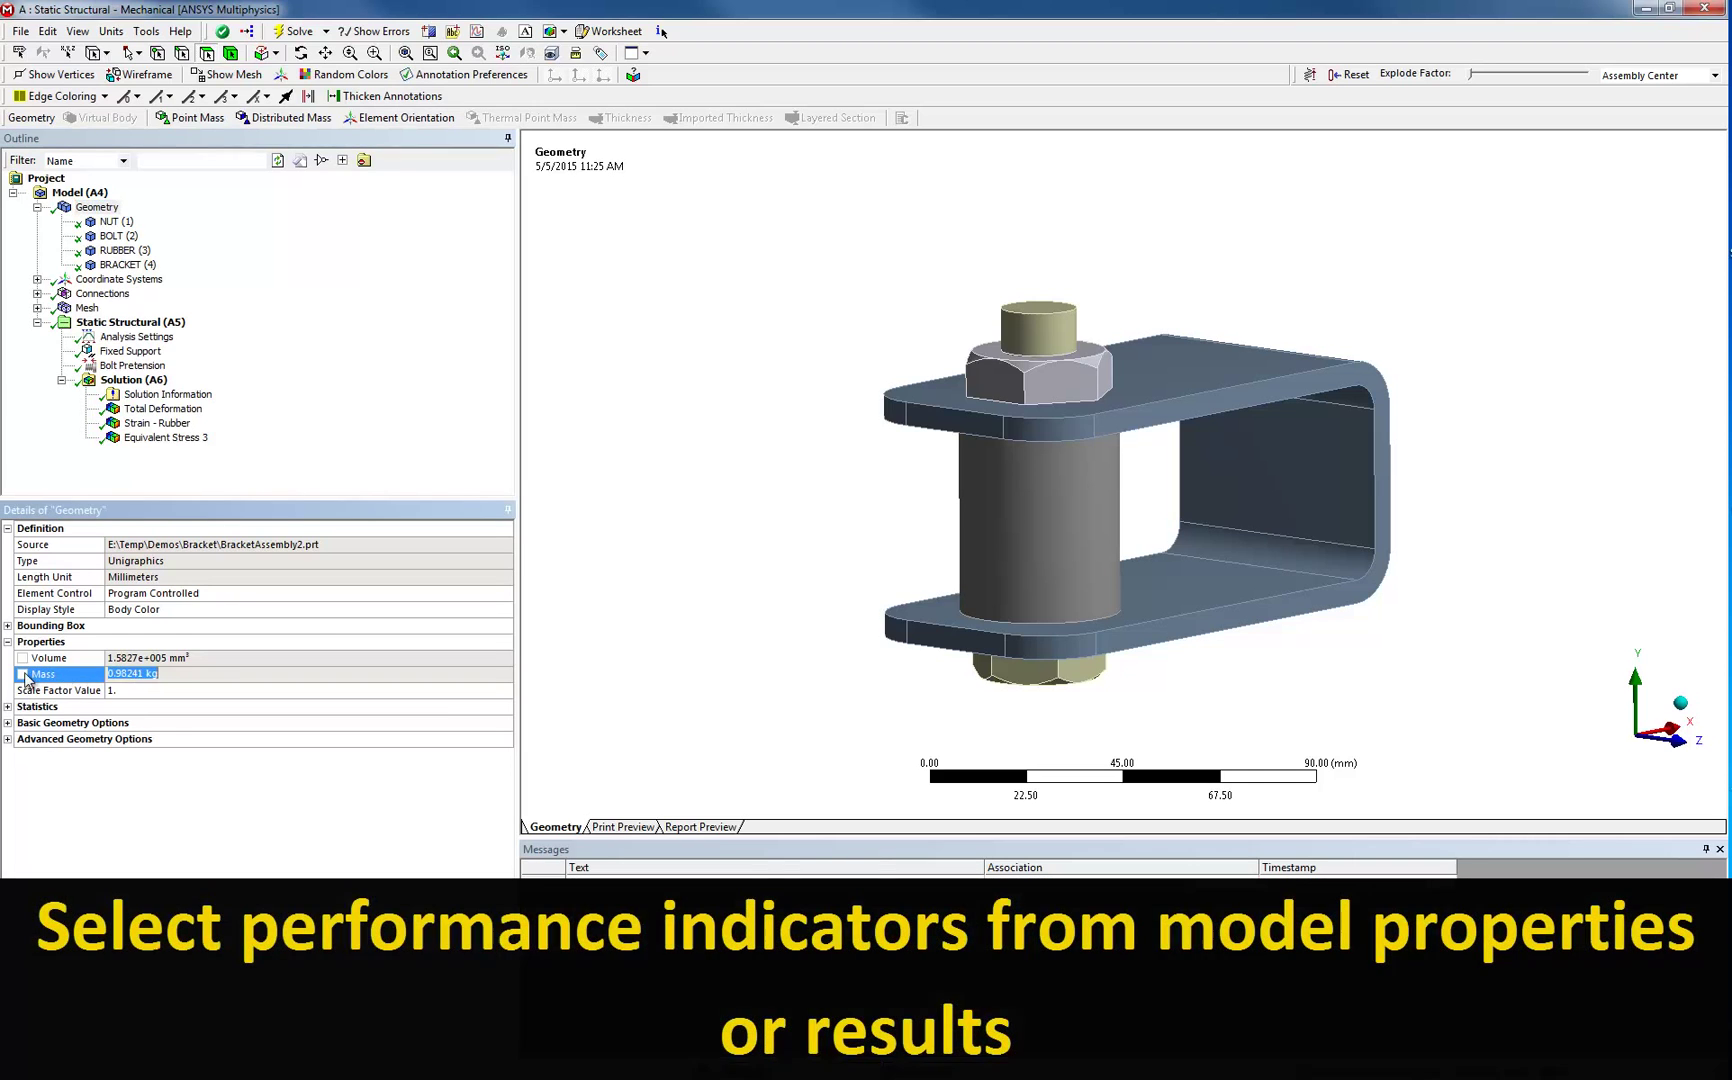
pyautogui.click(147, 424)
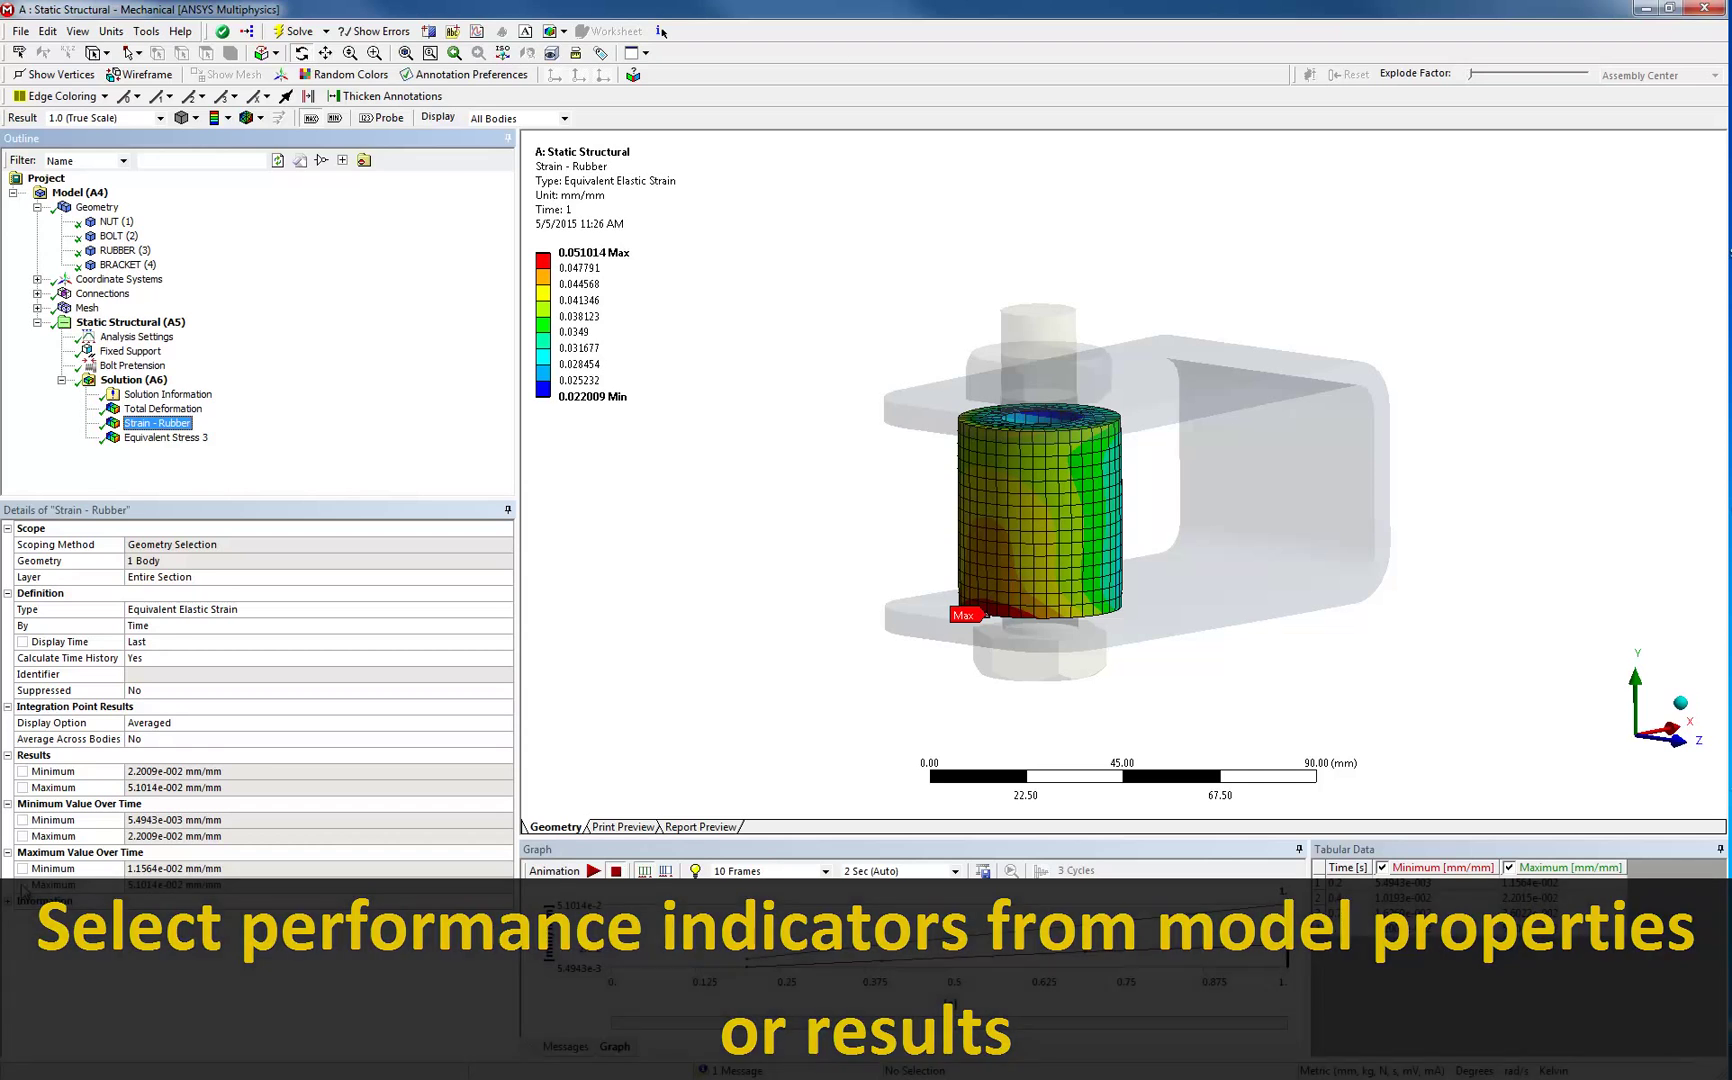
pyautogui.click(162, 409)
pyautogui.click(22, 852)
pyautogui.click(183, 440)
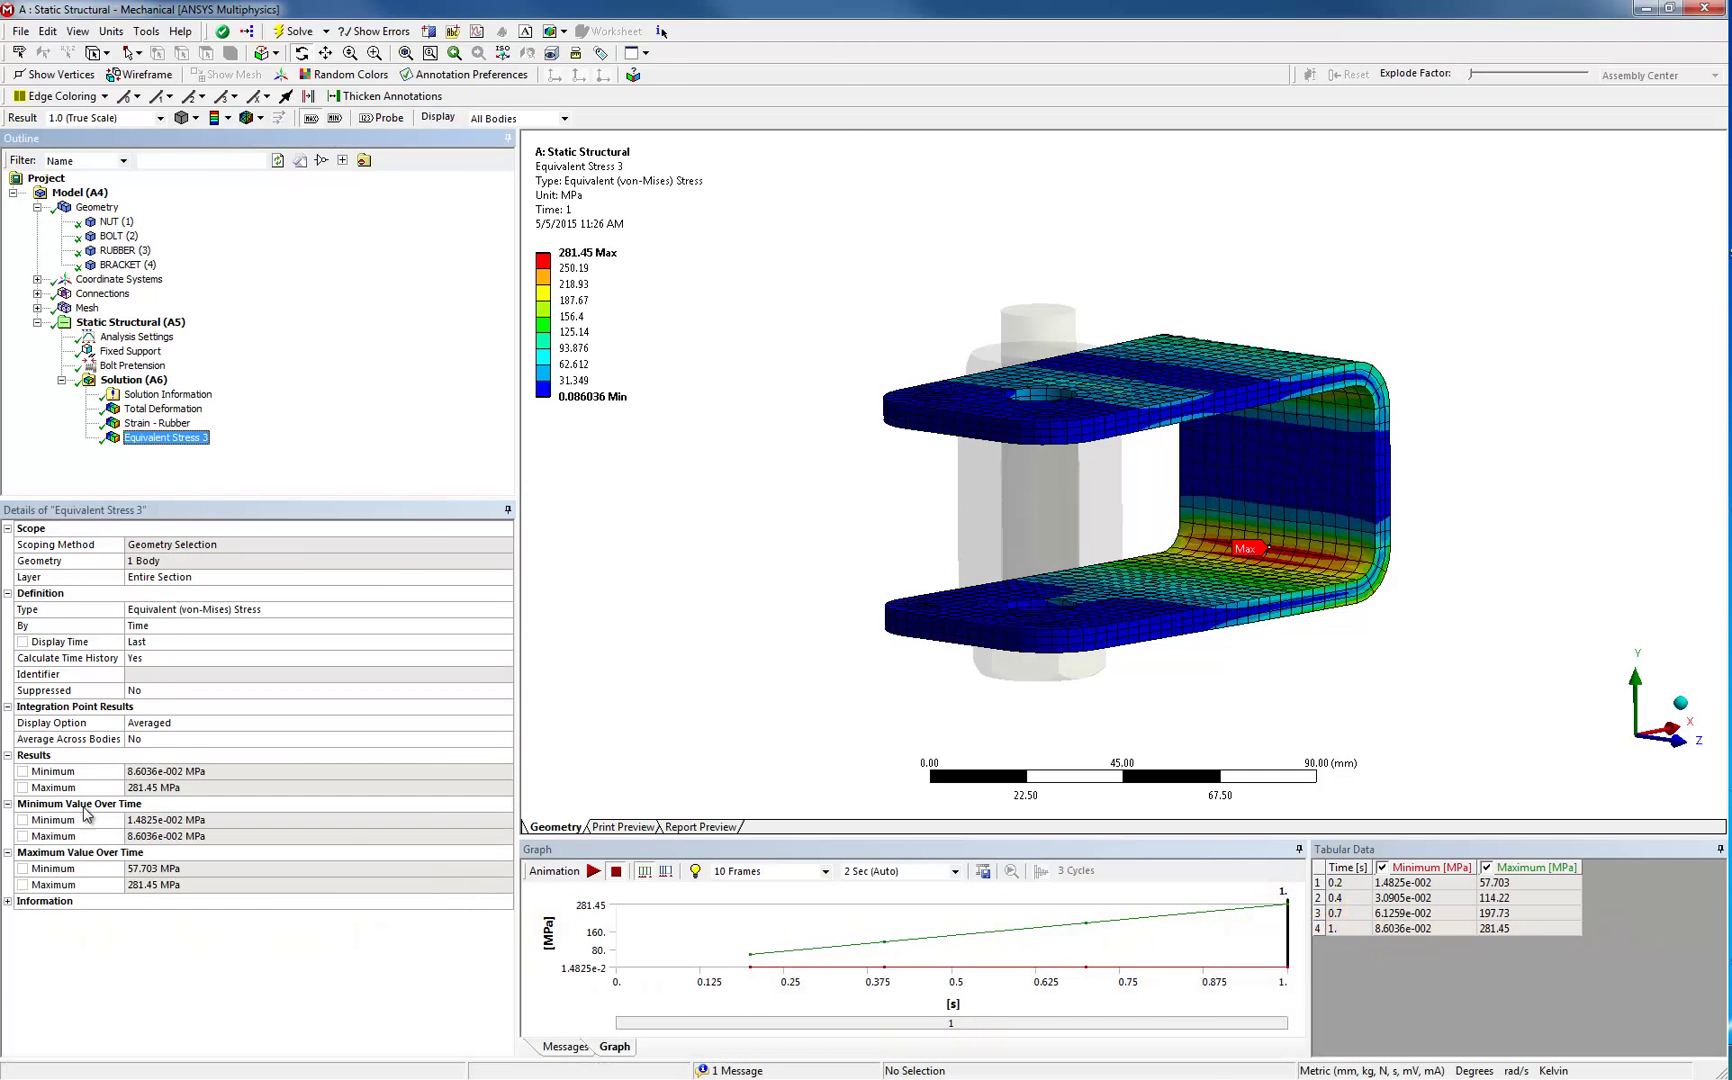
pyautogui.click(22, 884)
# - Open the Parameter Set and add design points with bracket thickness 5 and 6.5
pyautogui.hotkey('alt', 'Tab')
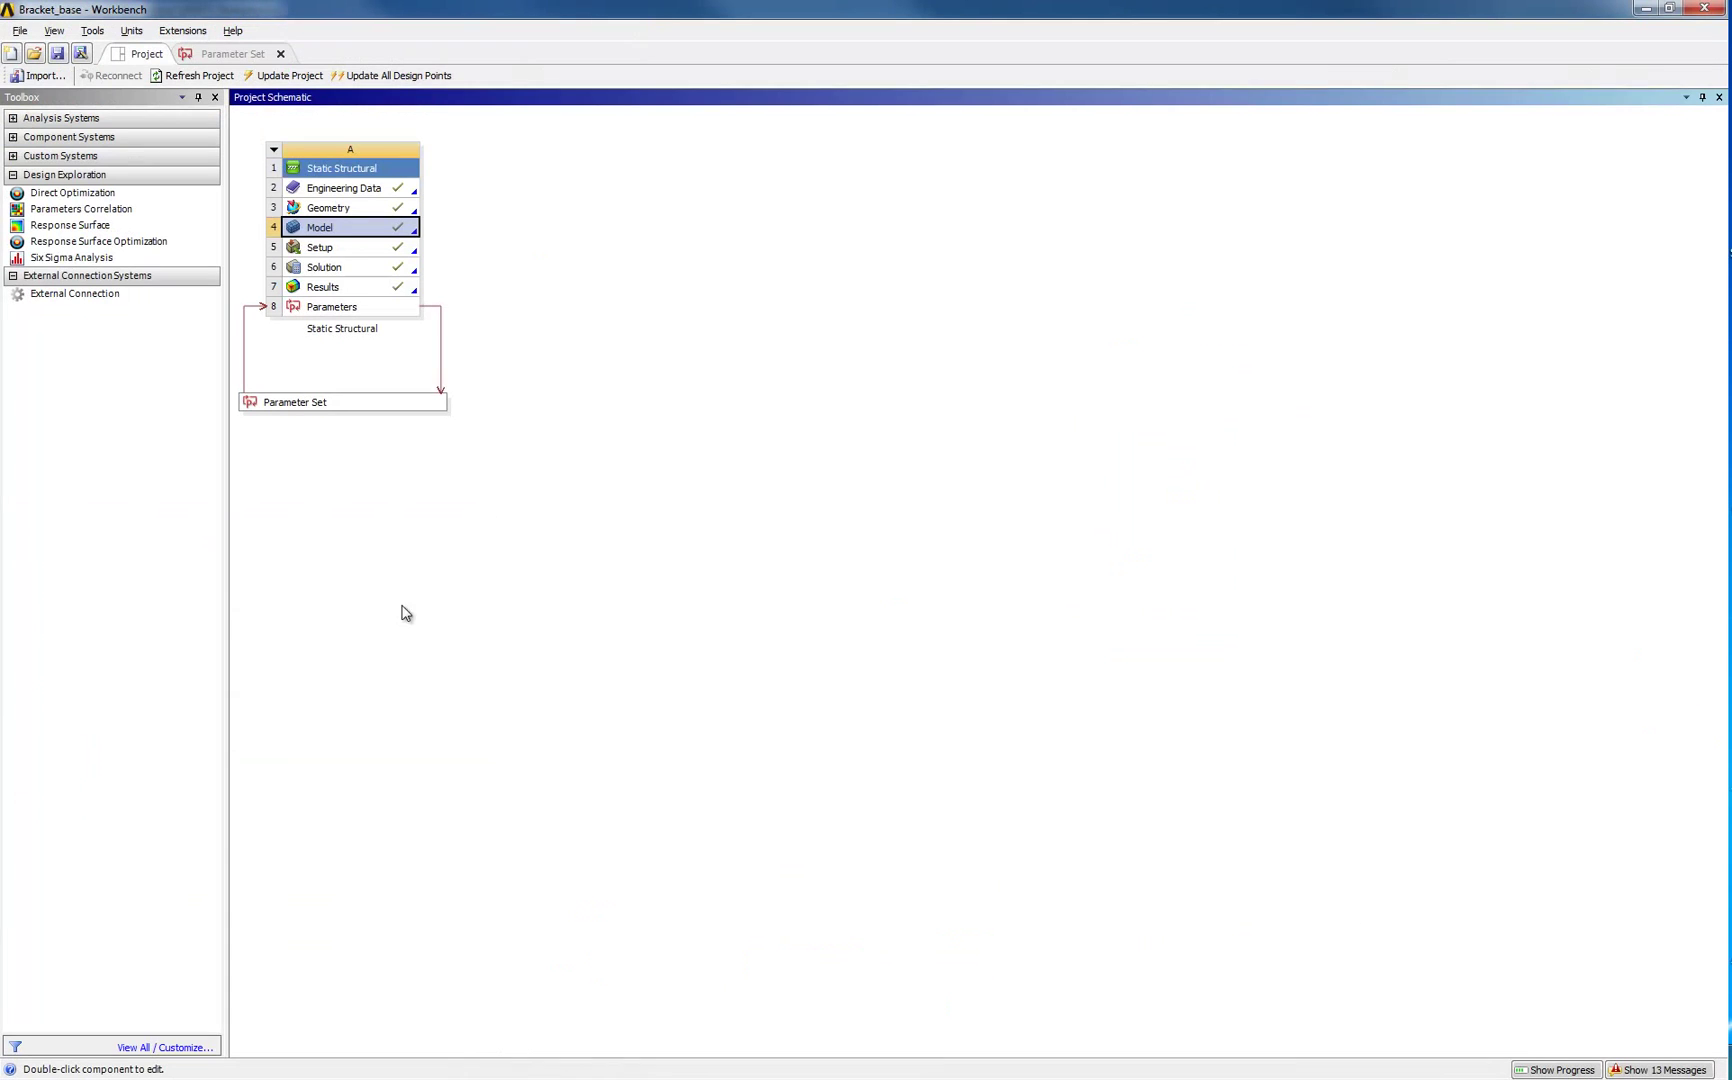
pyautogui.doubleClick(378, 404)
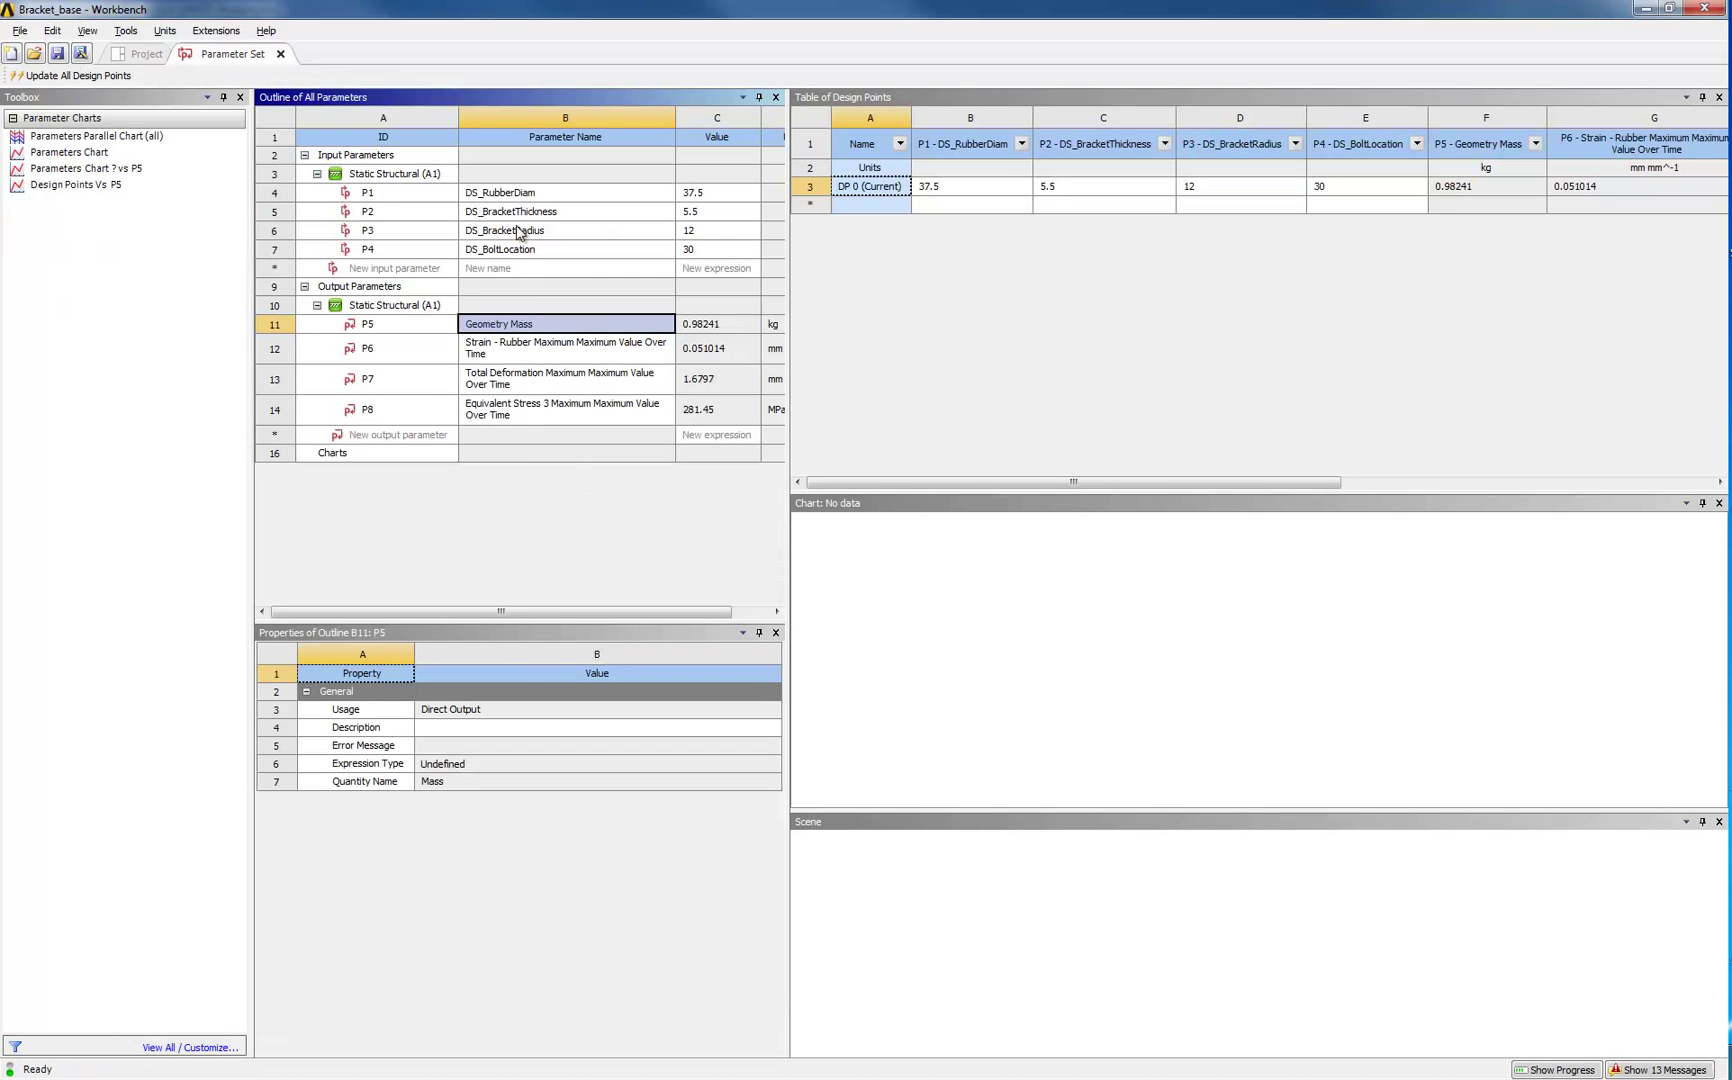
pyautogui.write('5')
pyautogui.press('Return')
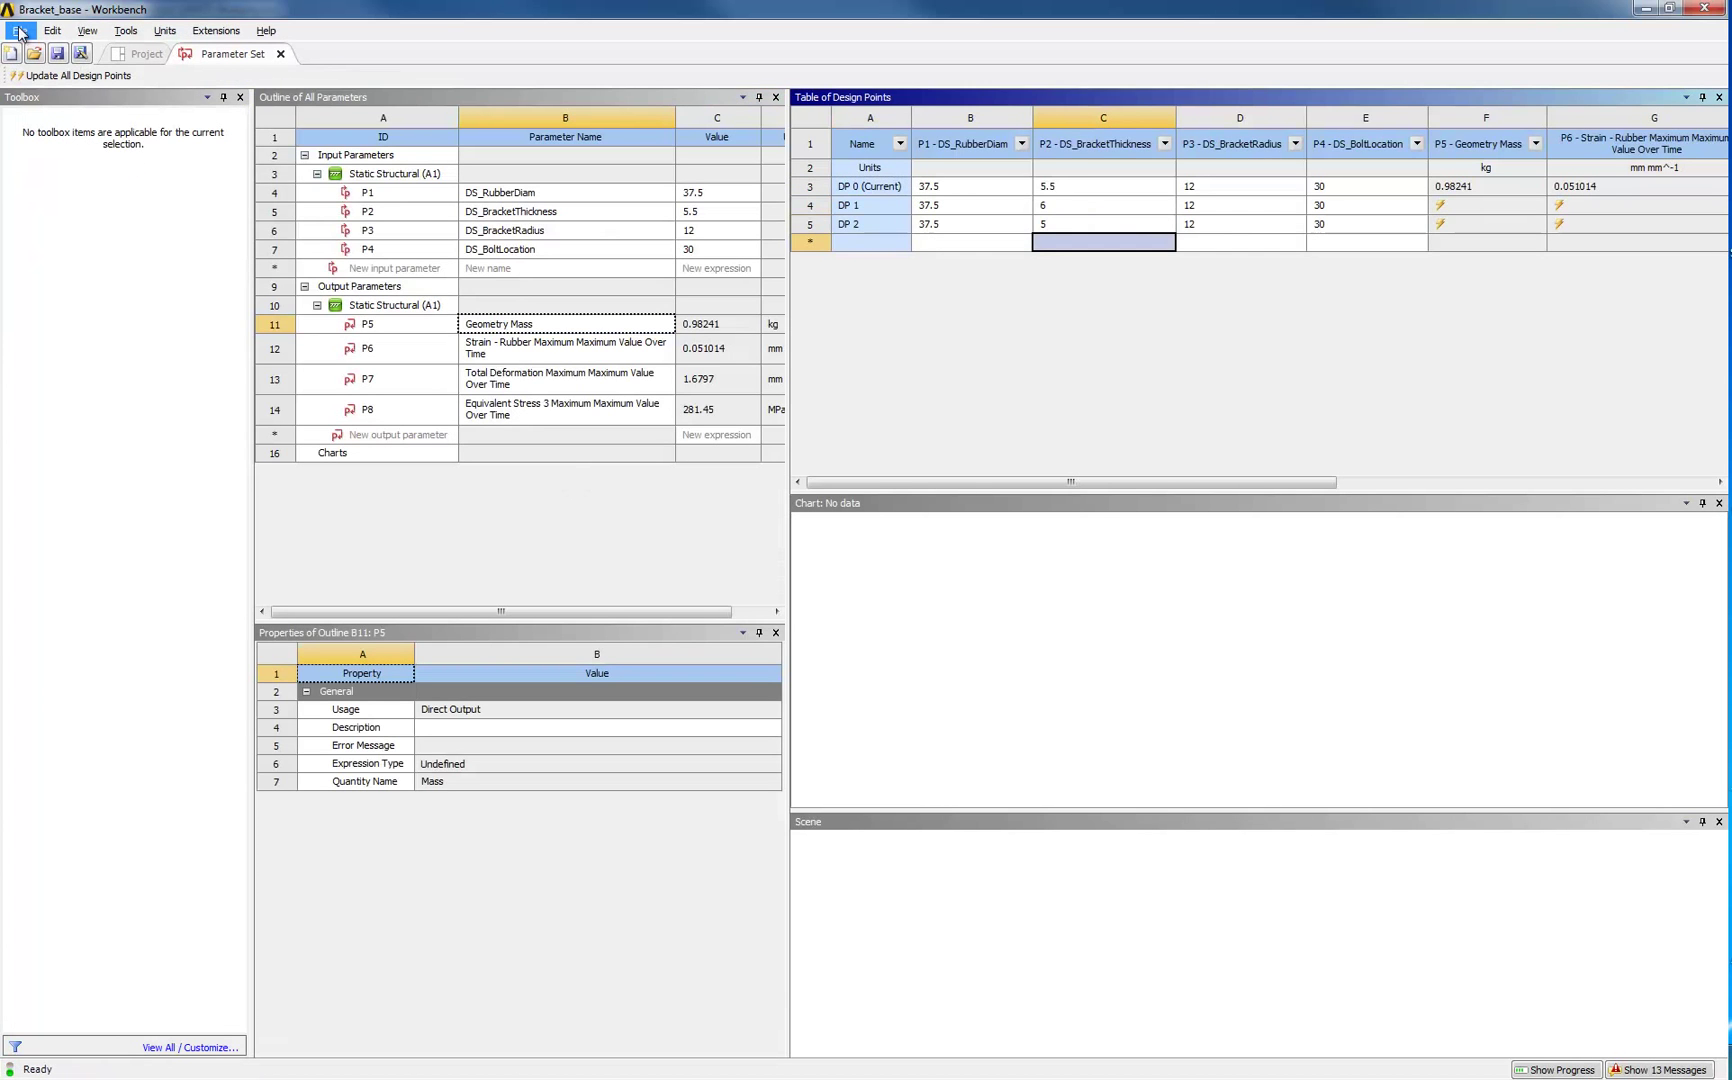
pyautogui.write('6.5')
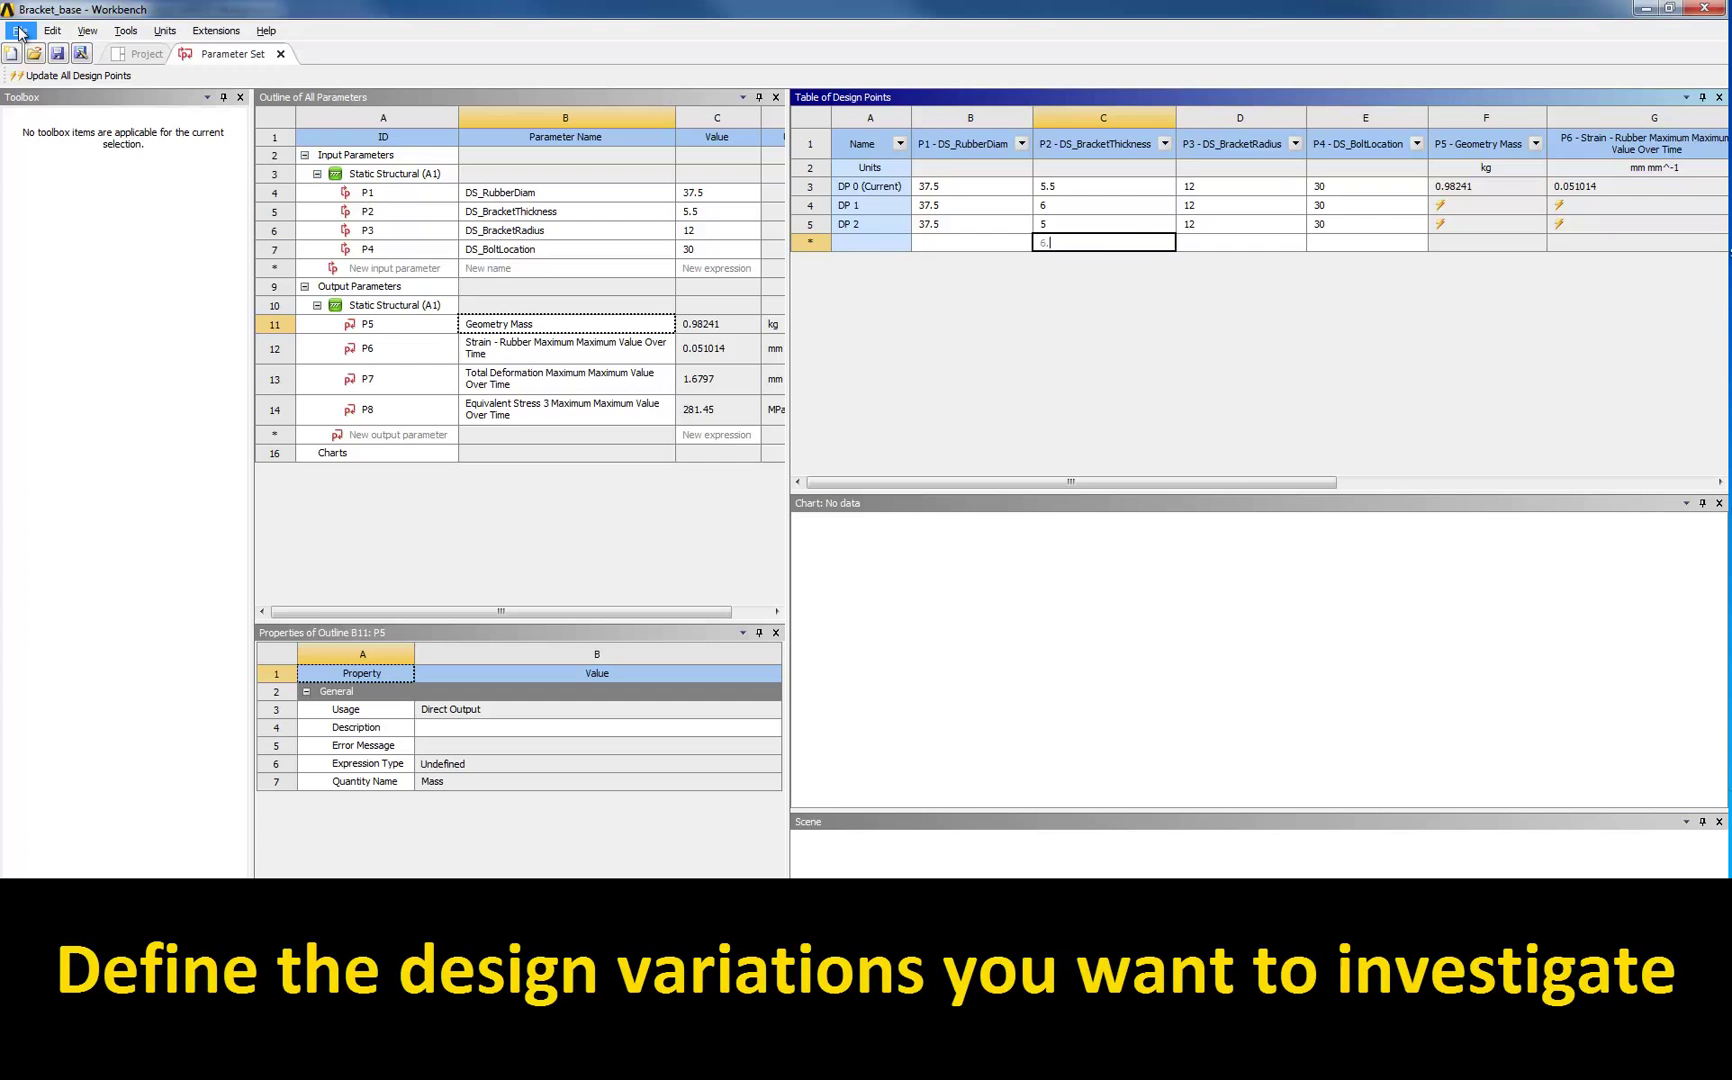
pyautogui.press('Return')
# - Add design points for thickness 7 and bolt locations 25 and 35, then update all
pyautogui.write('7')
pyautogui.press('Return')
pyautogui.press('Tab')
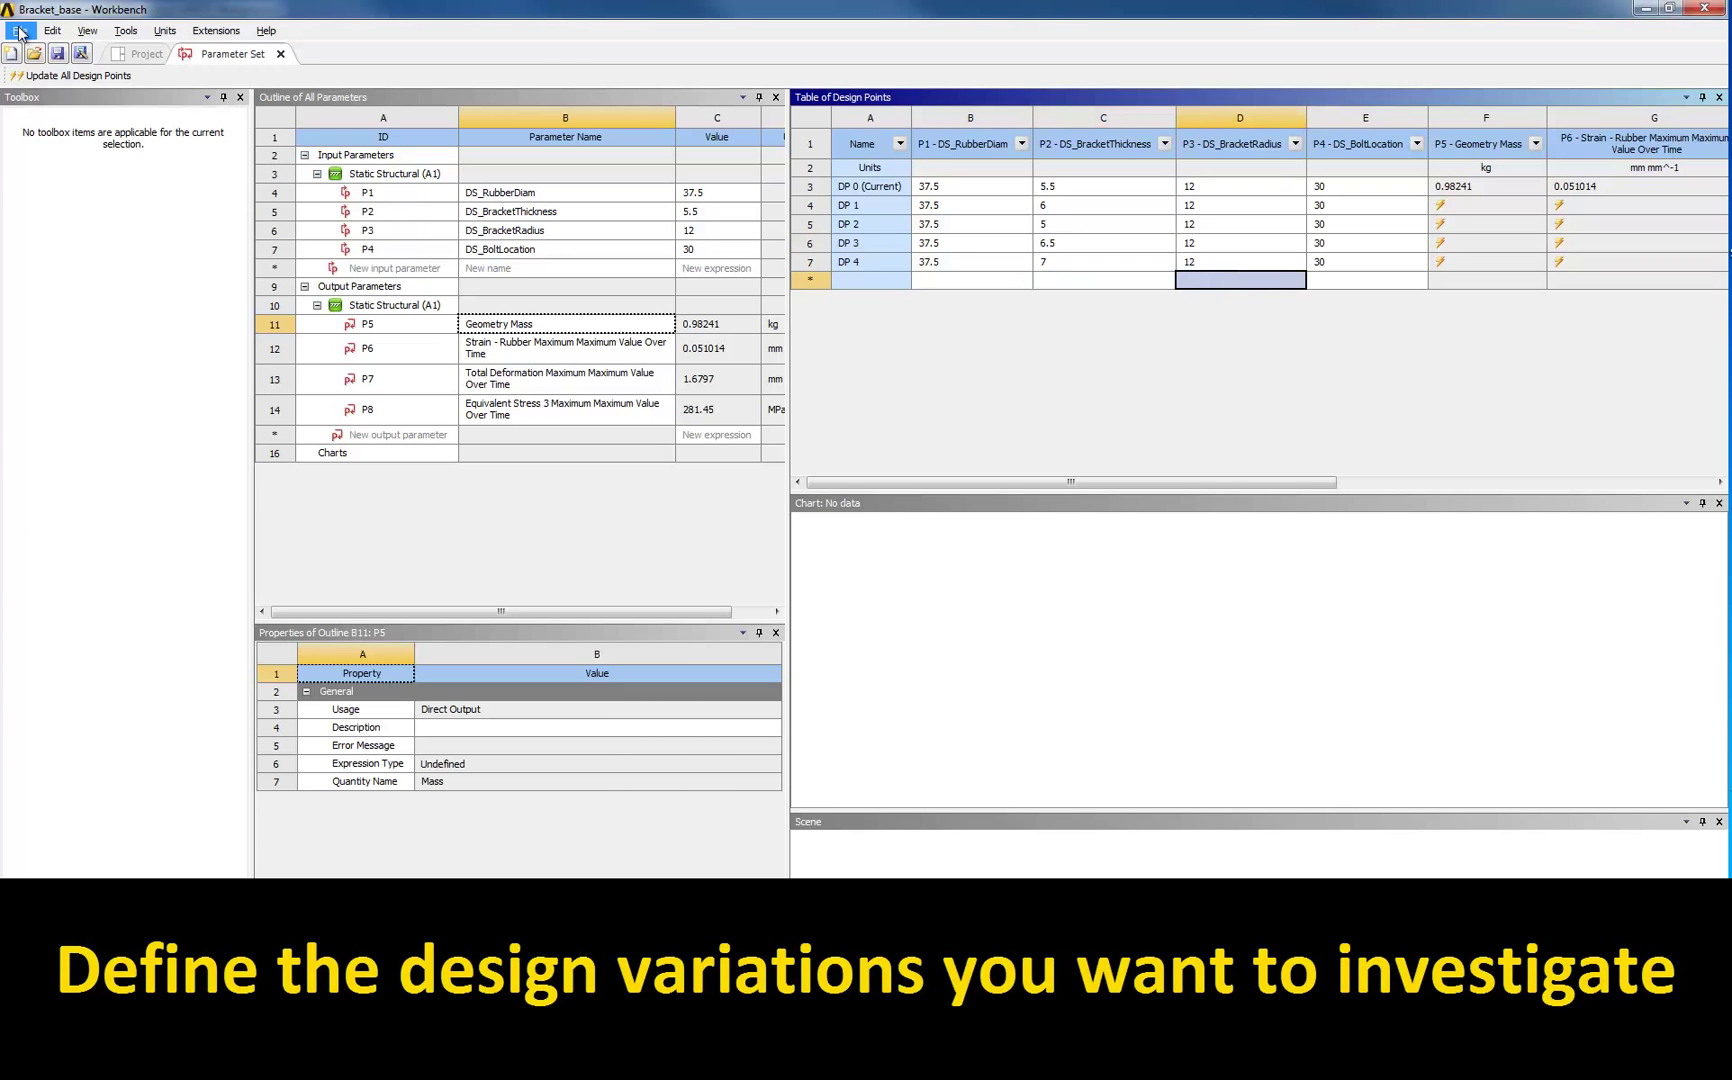
pyautogui.press('Tab')
pyautogui.write('25')
pyautogui.press('Return')
pyautogui.write('3')
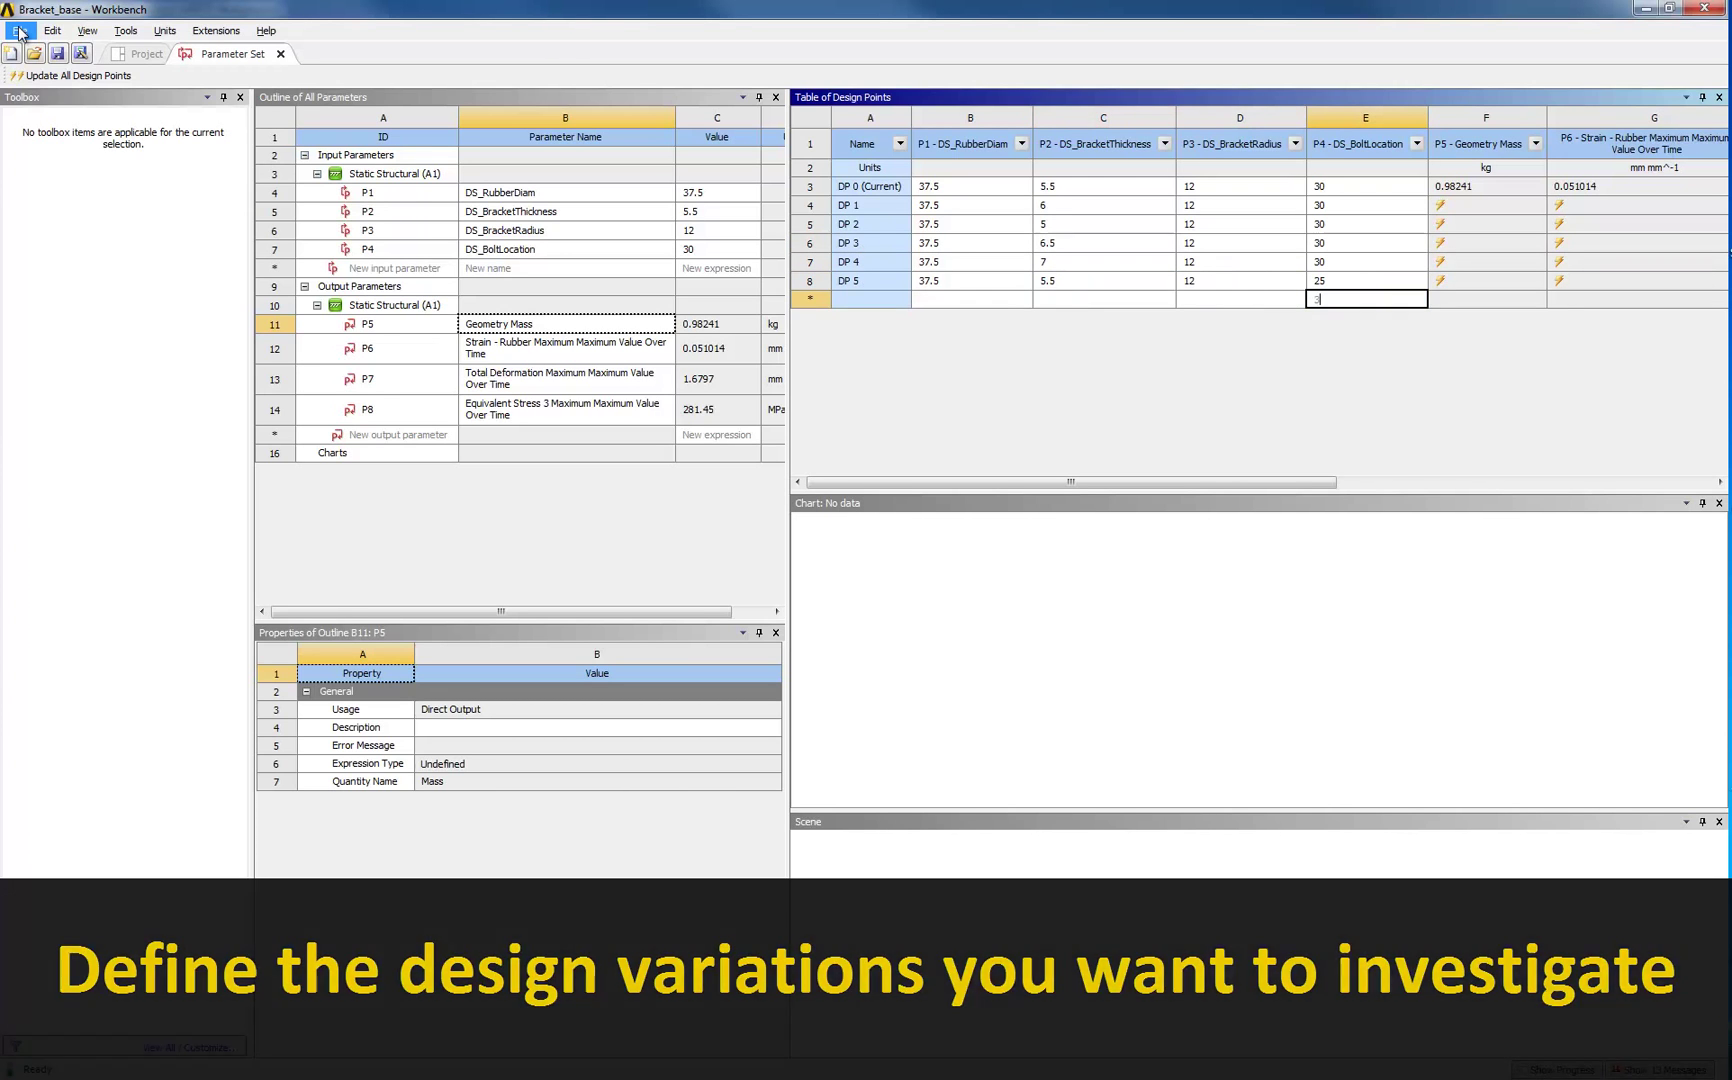
pyautogui.write('5')
pyautogui.press('Return')
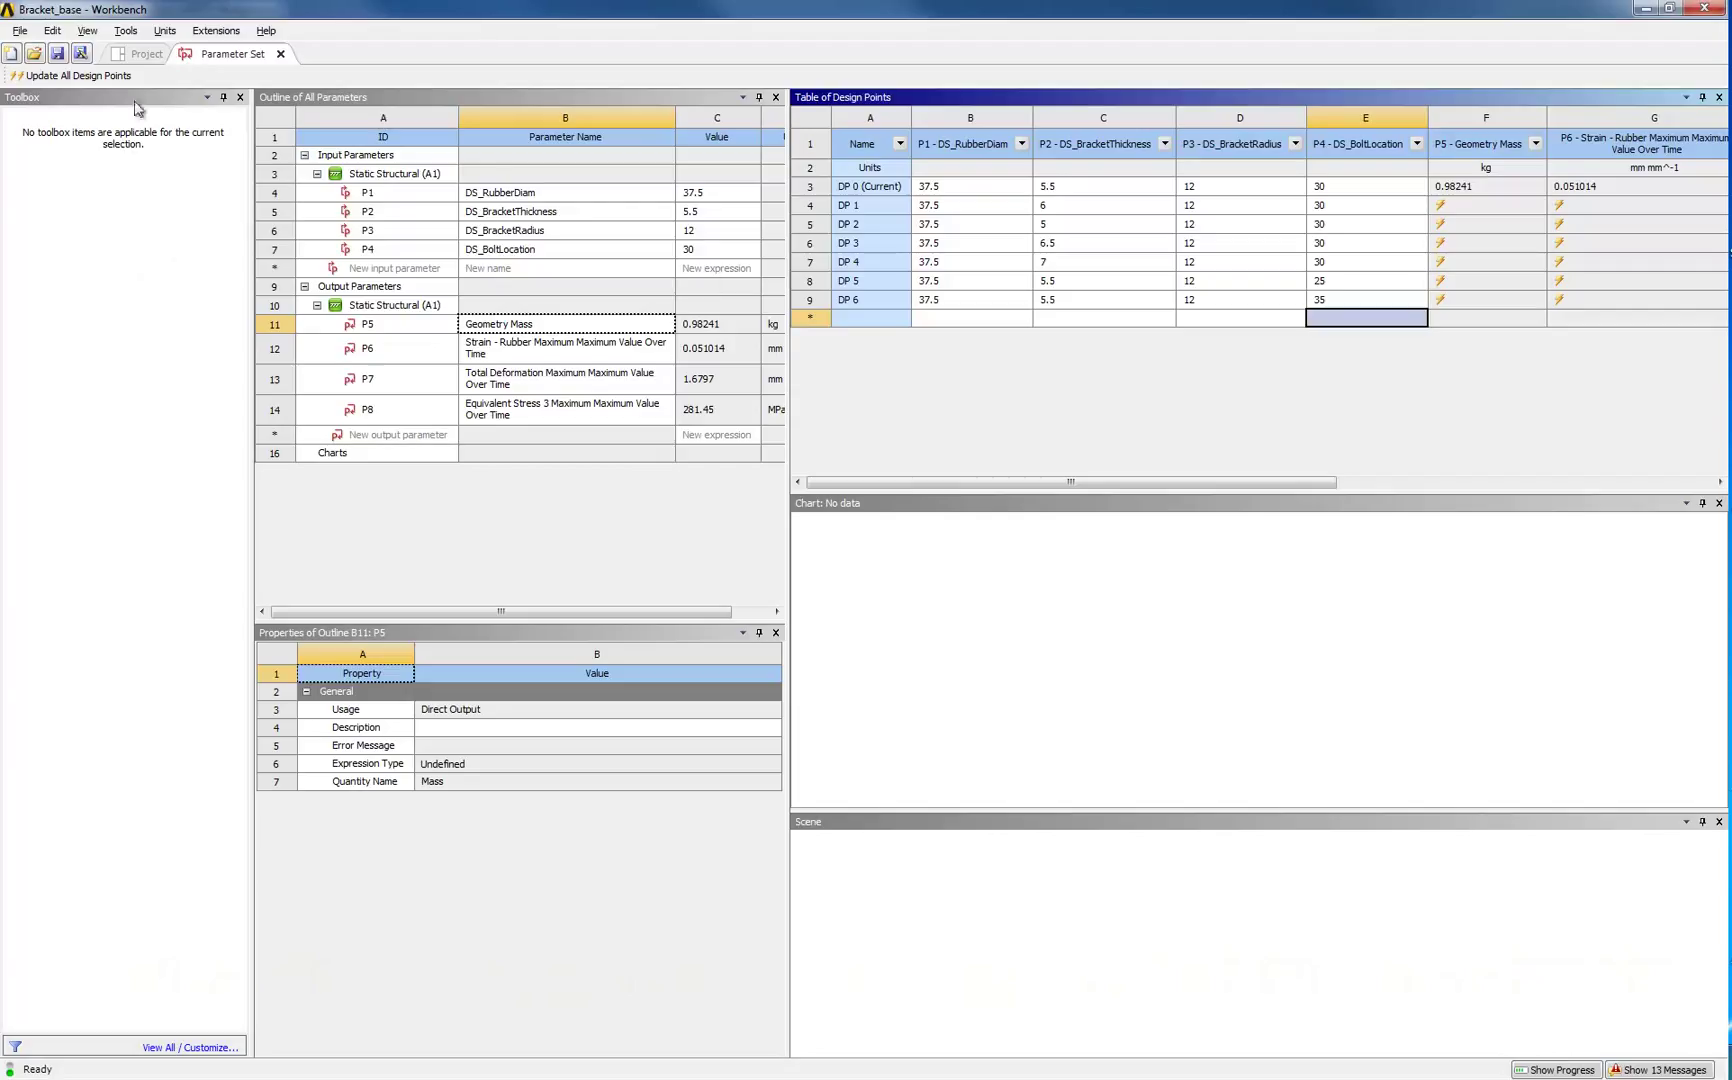
pyautogui.click(85, 77)
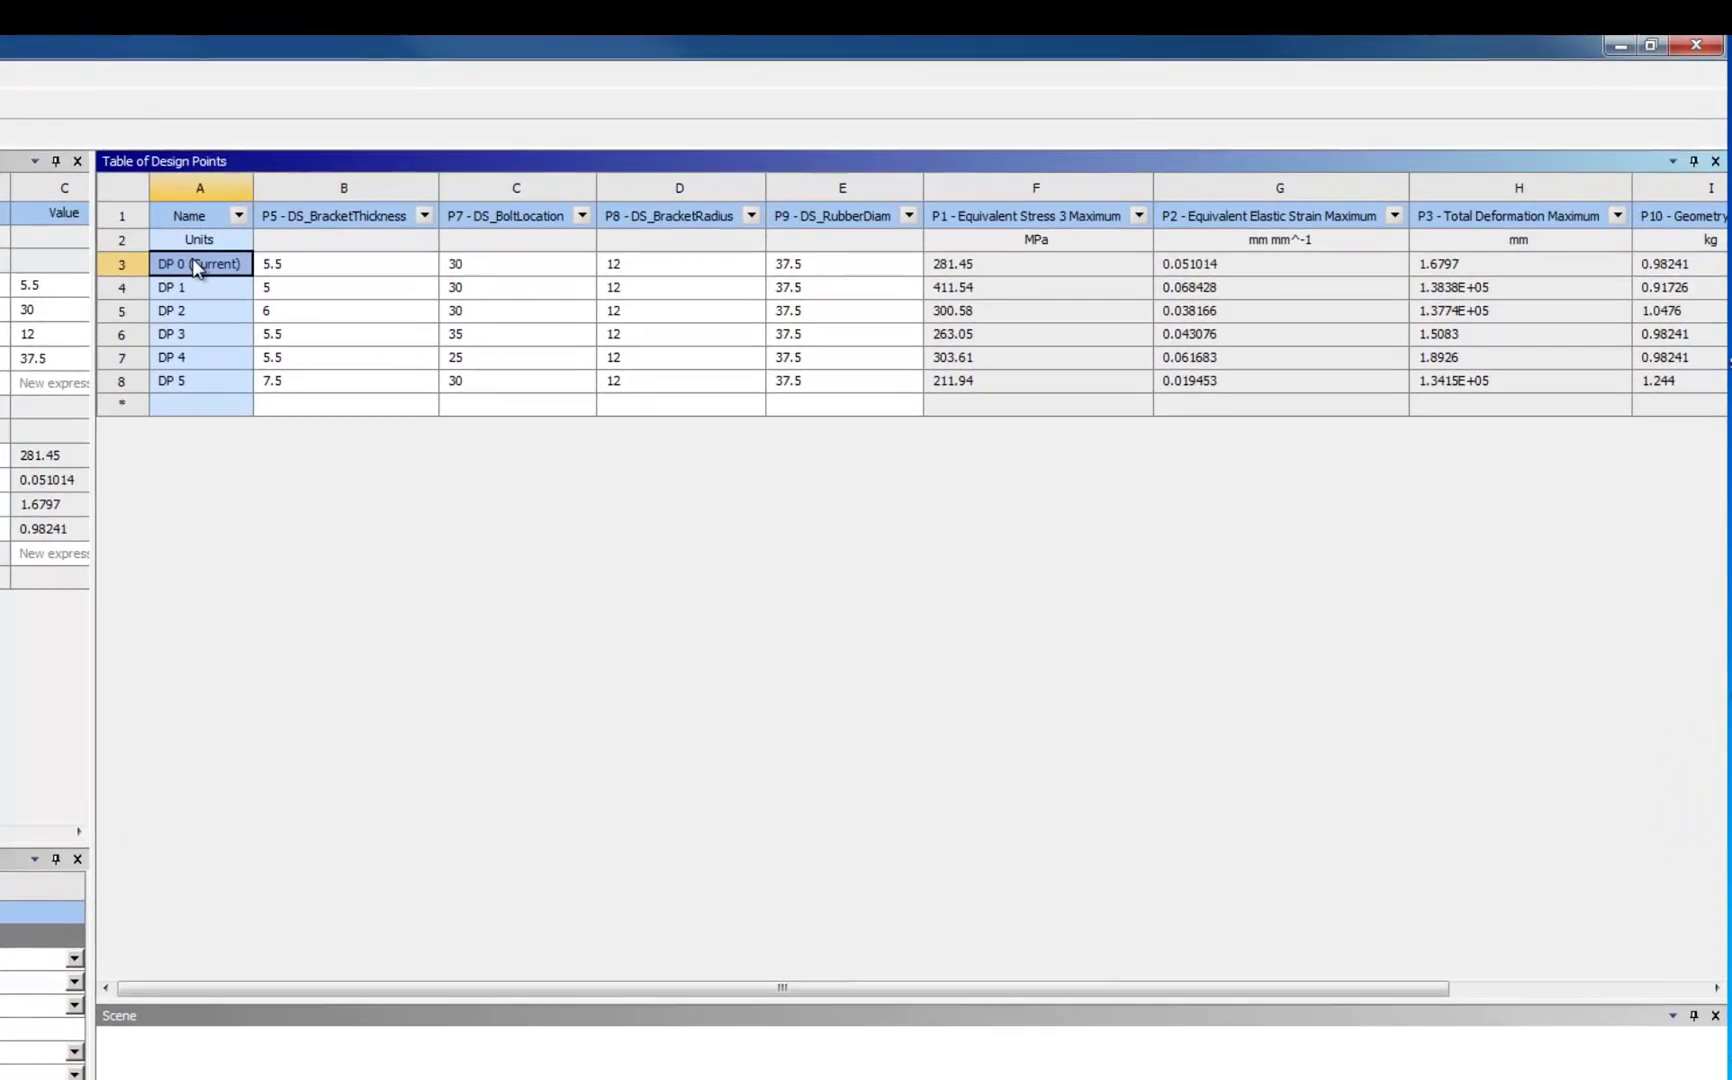
# - Select the DP 0 (Current) row while reviewing the solved design point values
pyautogui.click(5, 298)
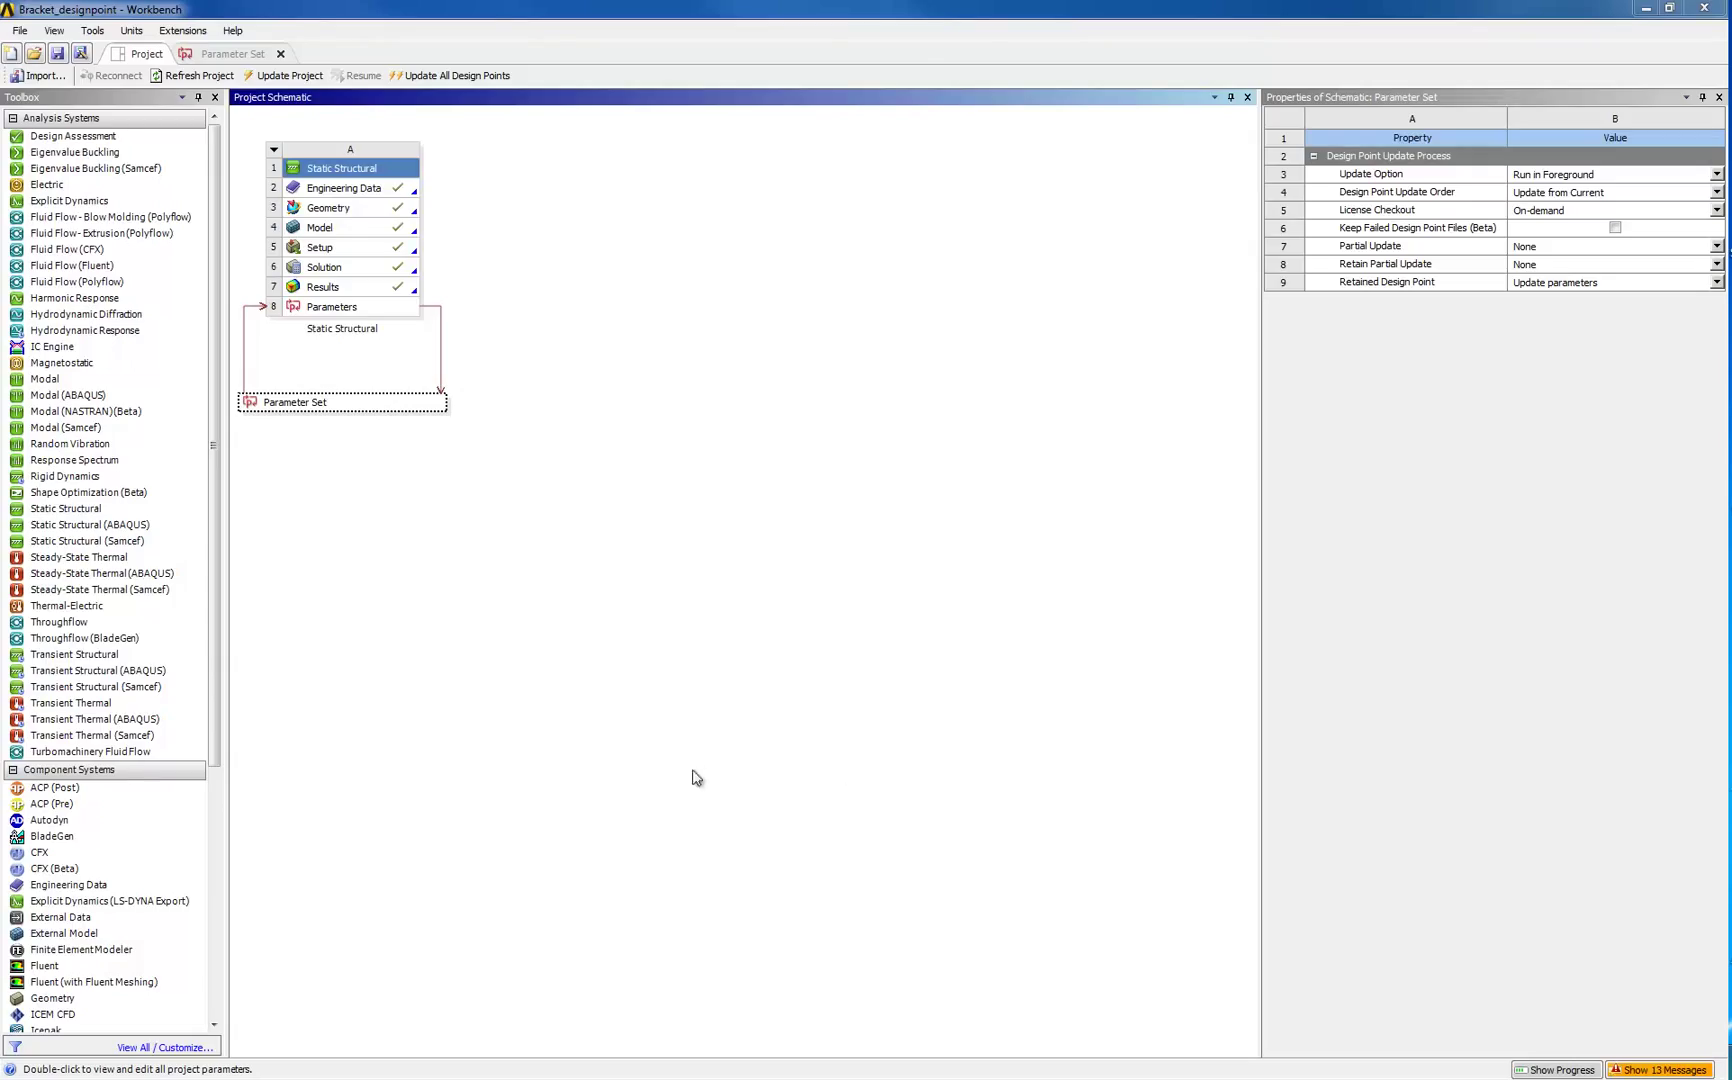
# - Add a Response Surface system below the Parameter Set and open its Design of Experiments
pyautogui.click(40, 117)
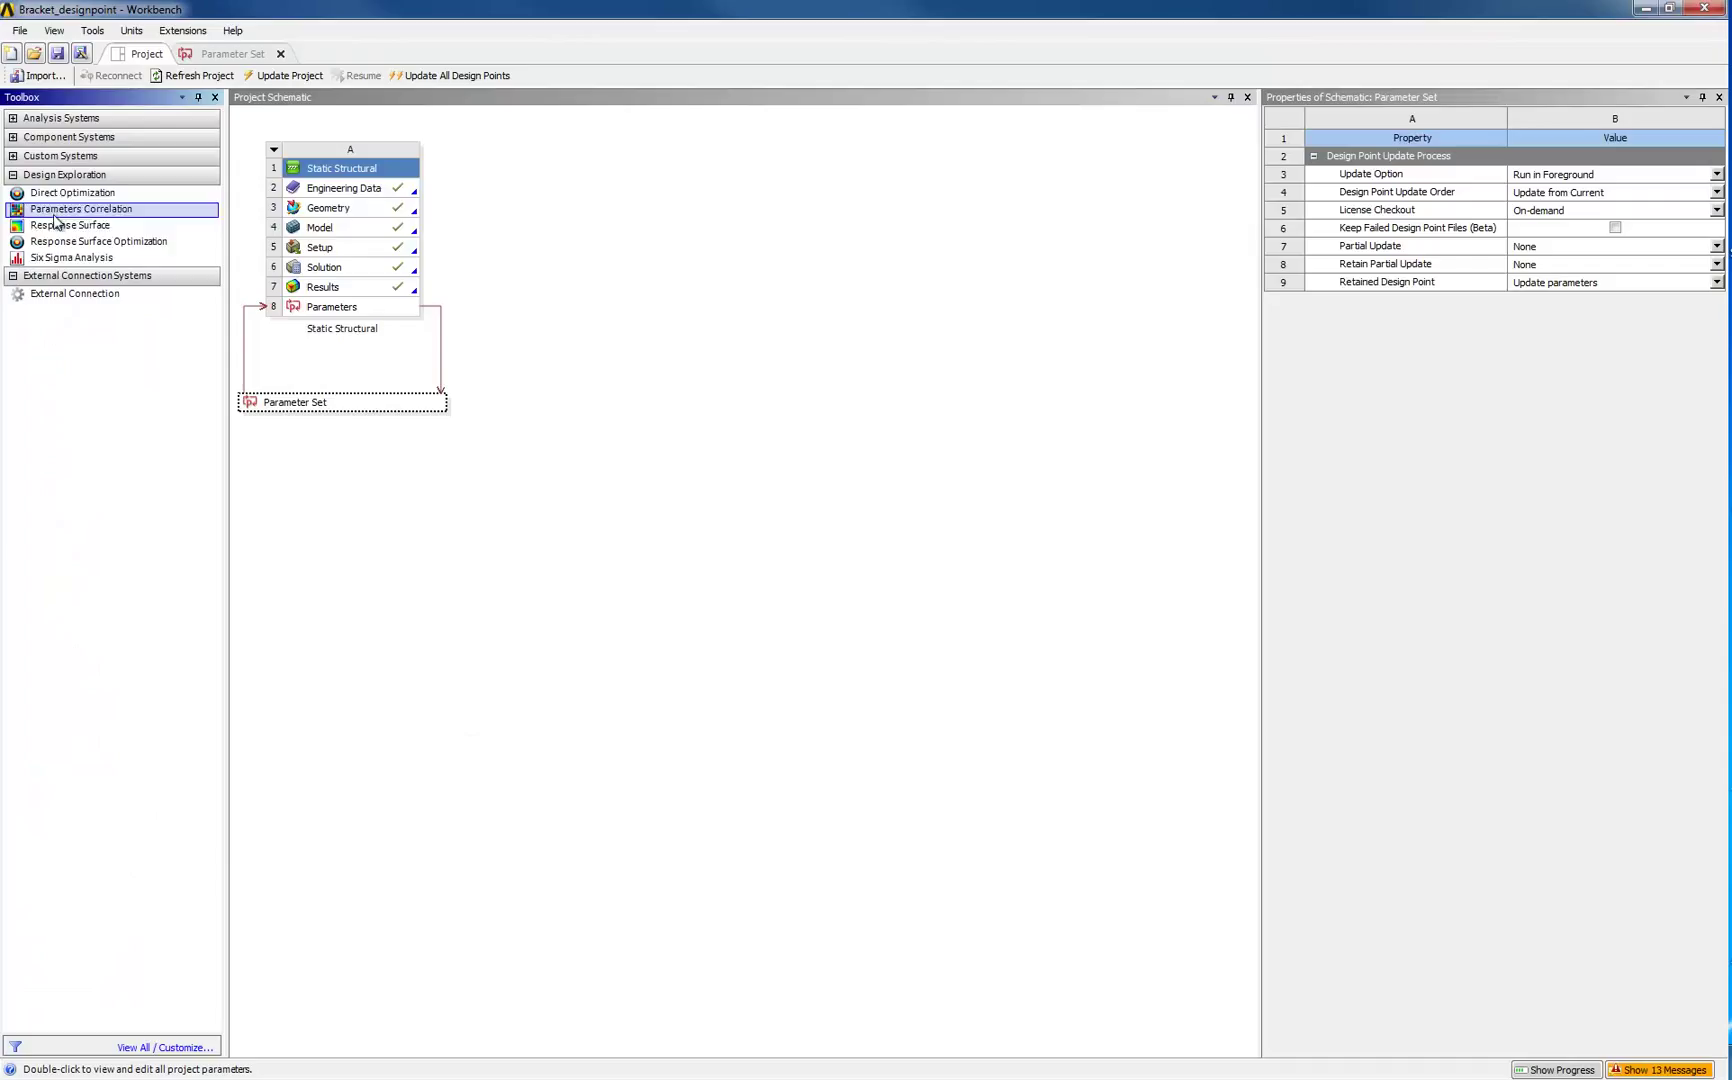
pyautogui.moveTo(57, 222); pyautogui.dragTo(335, 419)
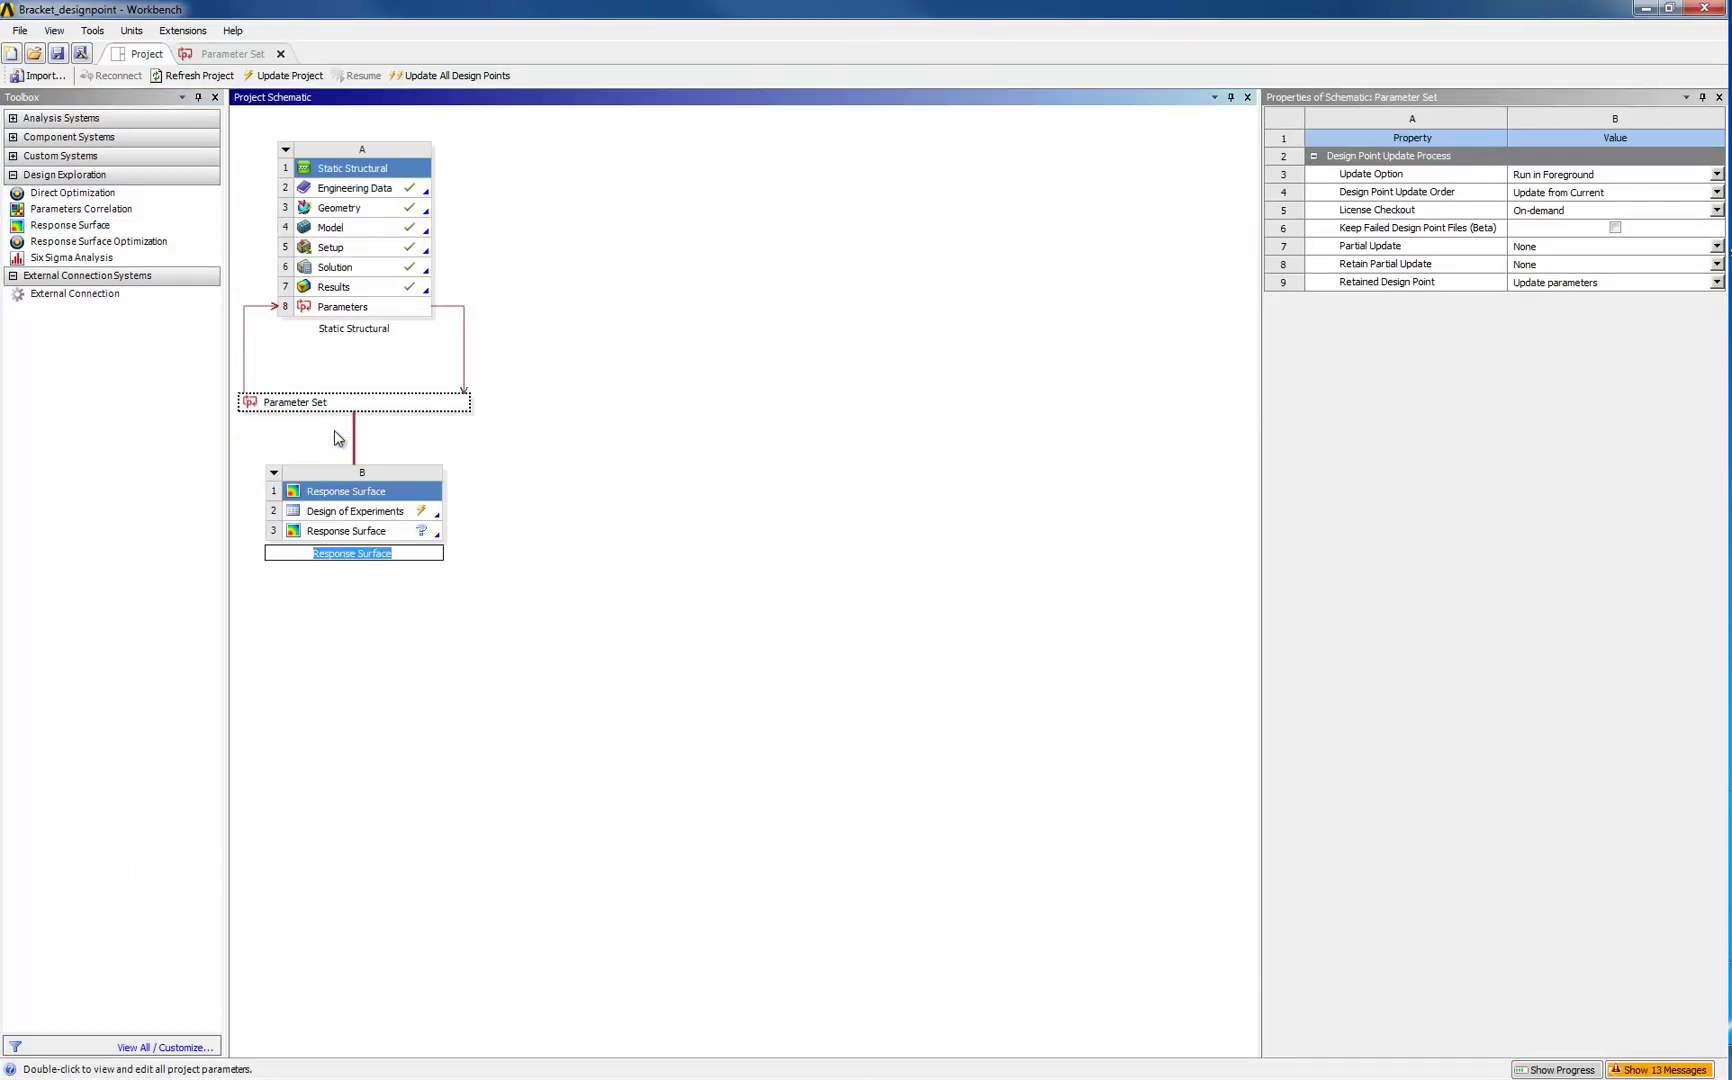
pyautogui.doubleClick(368, 519)
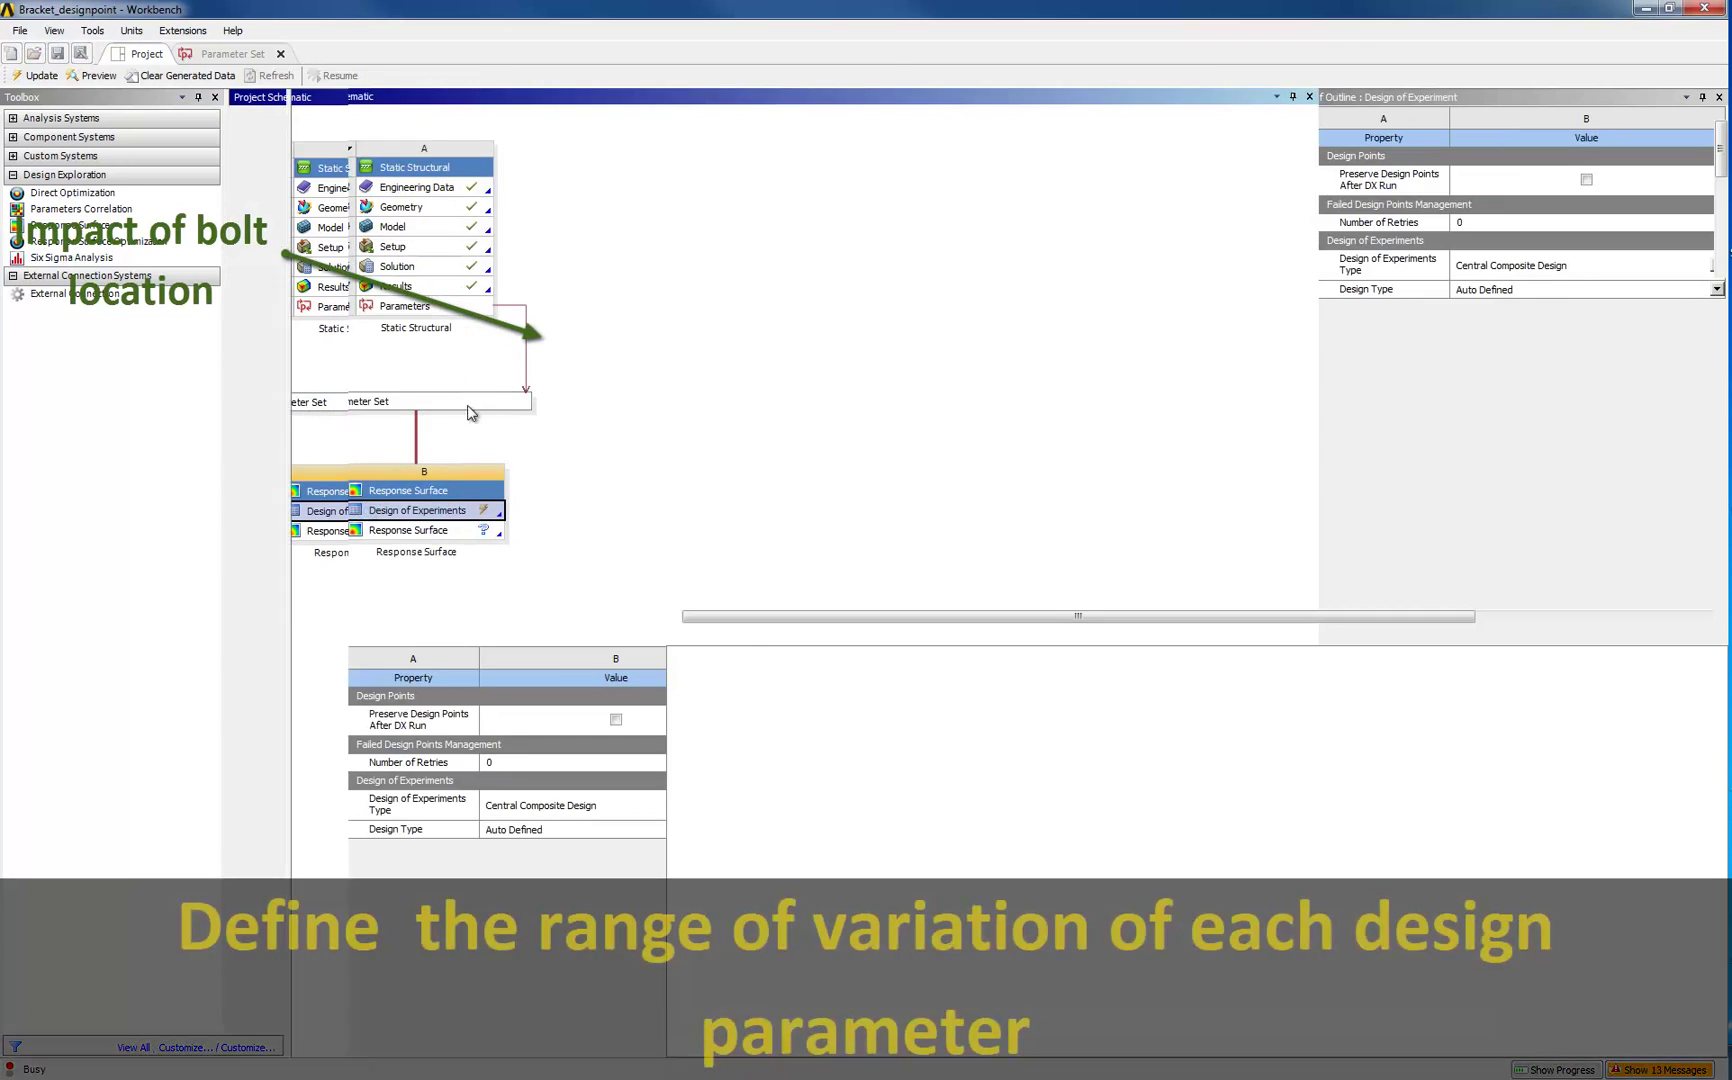
# - Set the P5 DS_BracketThickness bounds to lower 4 and upper 7
pyautogui.click(506, 220)
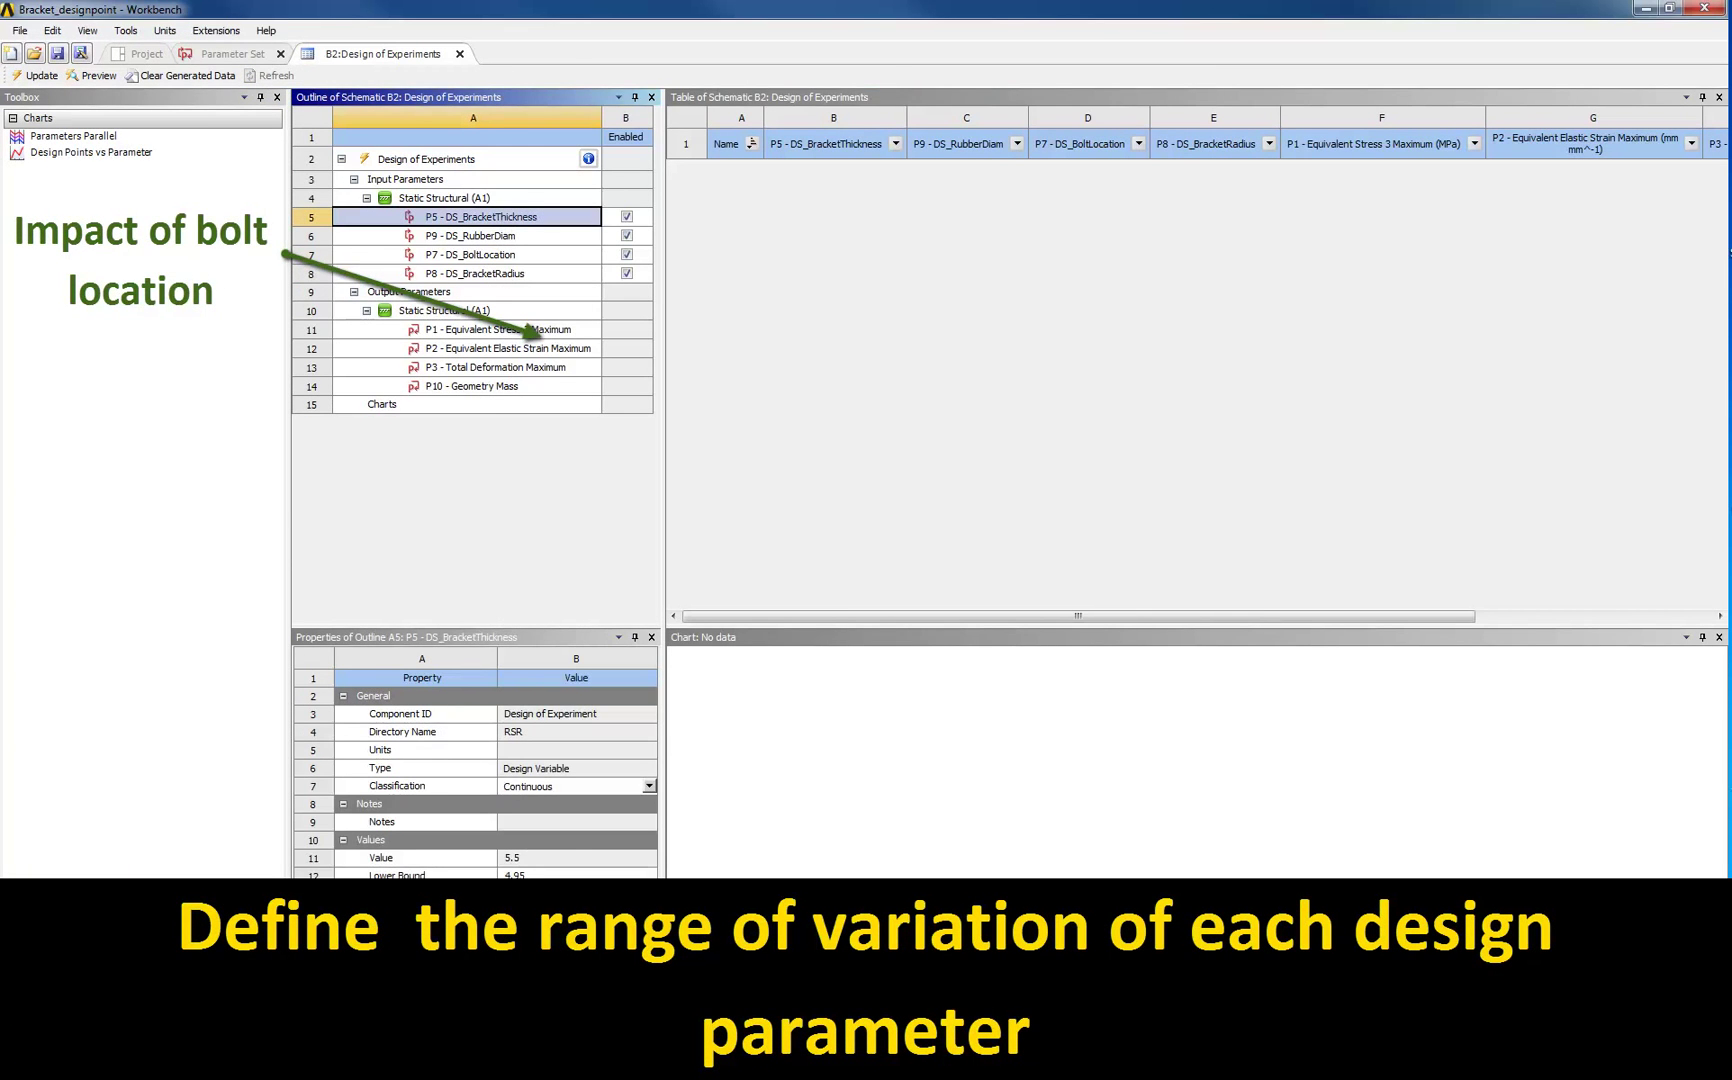
pyautogui.click(576, 859)
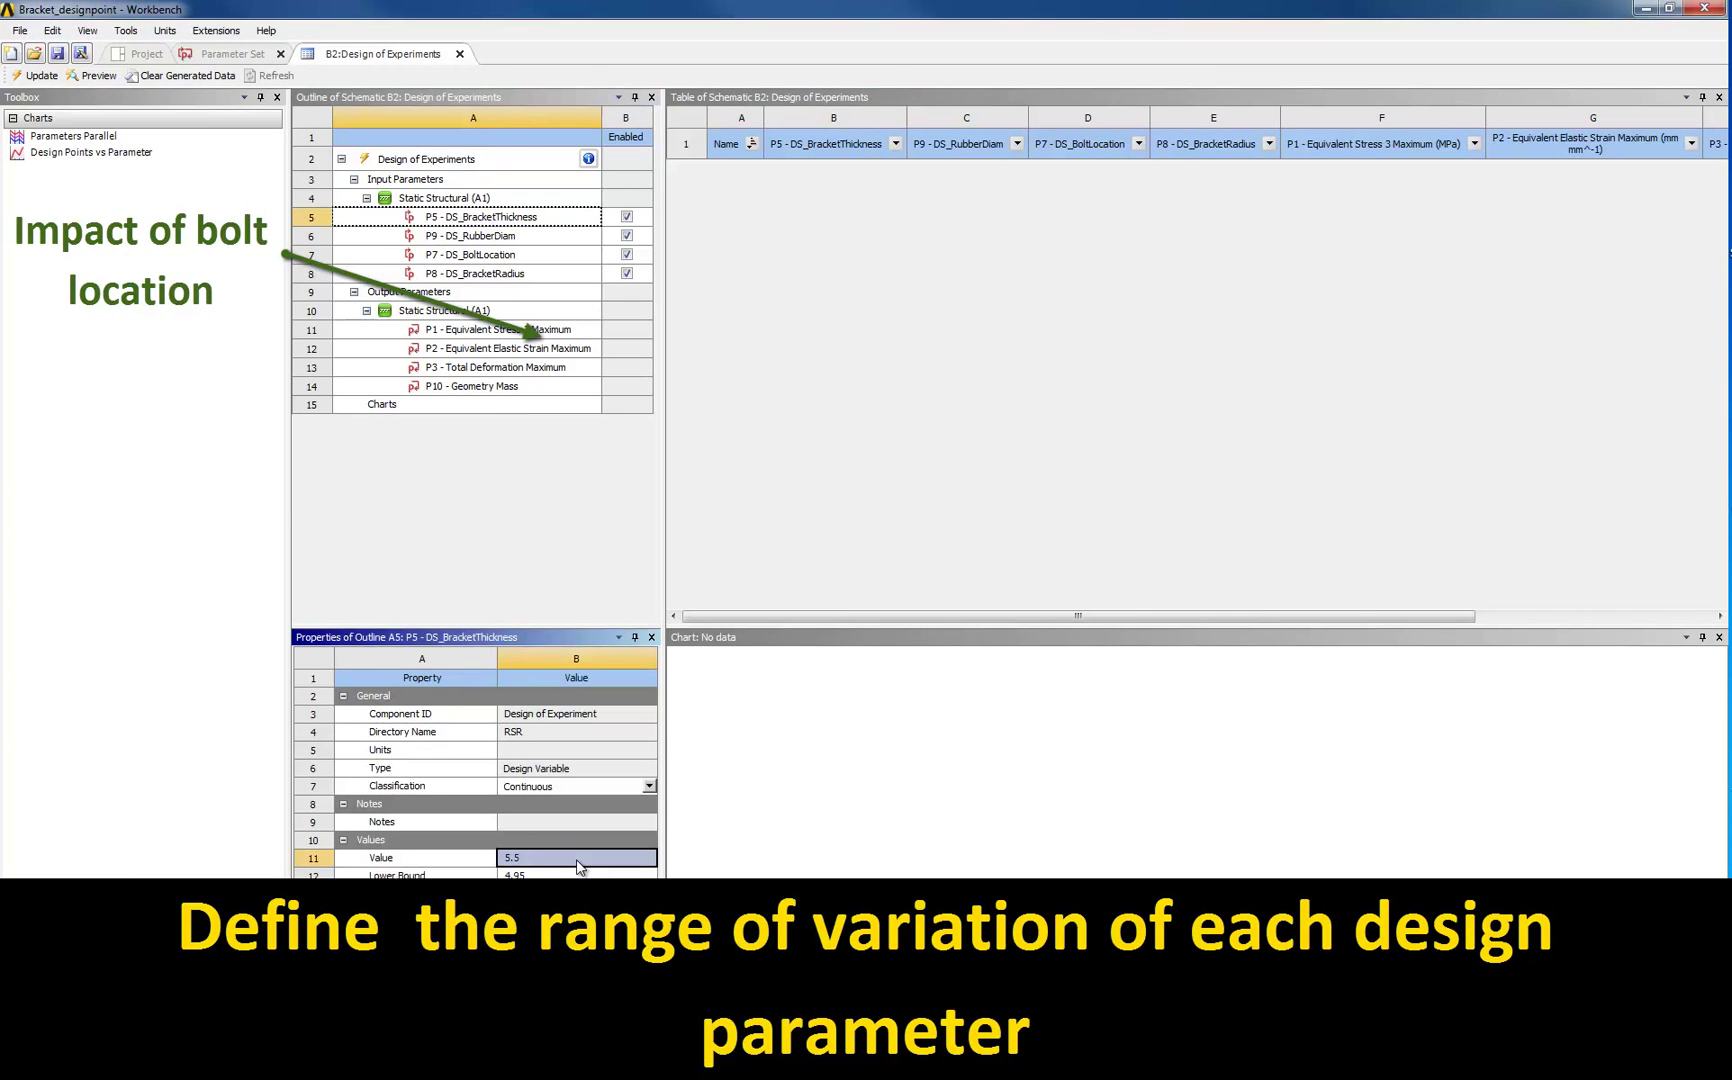
pyautogui.click(579, 874)
pyautogui.write('4')
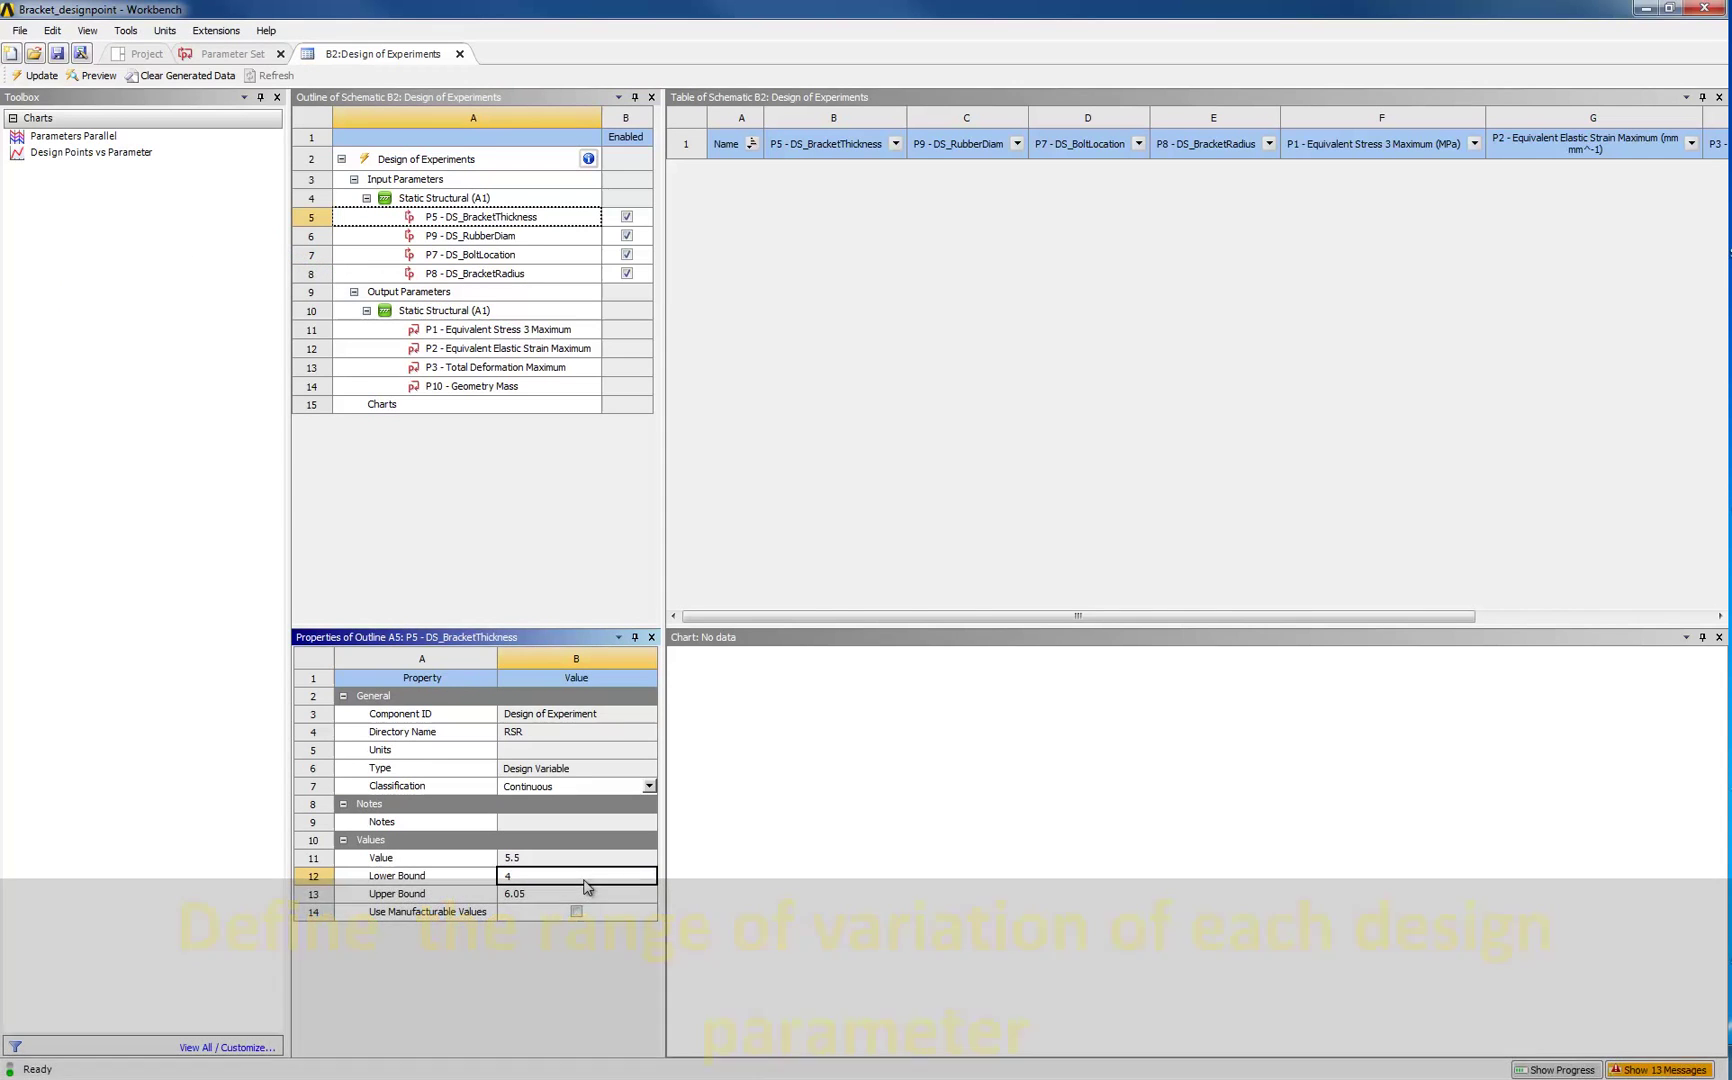
pyautogui.click(588, 896)
pyautogui.write('7')
pyautogui.press('Return')
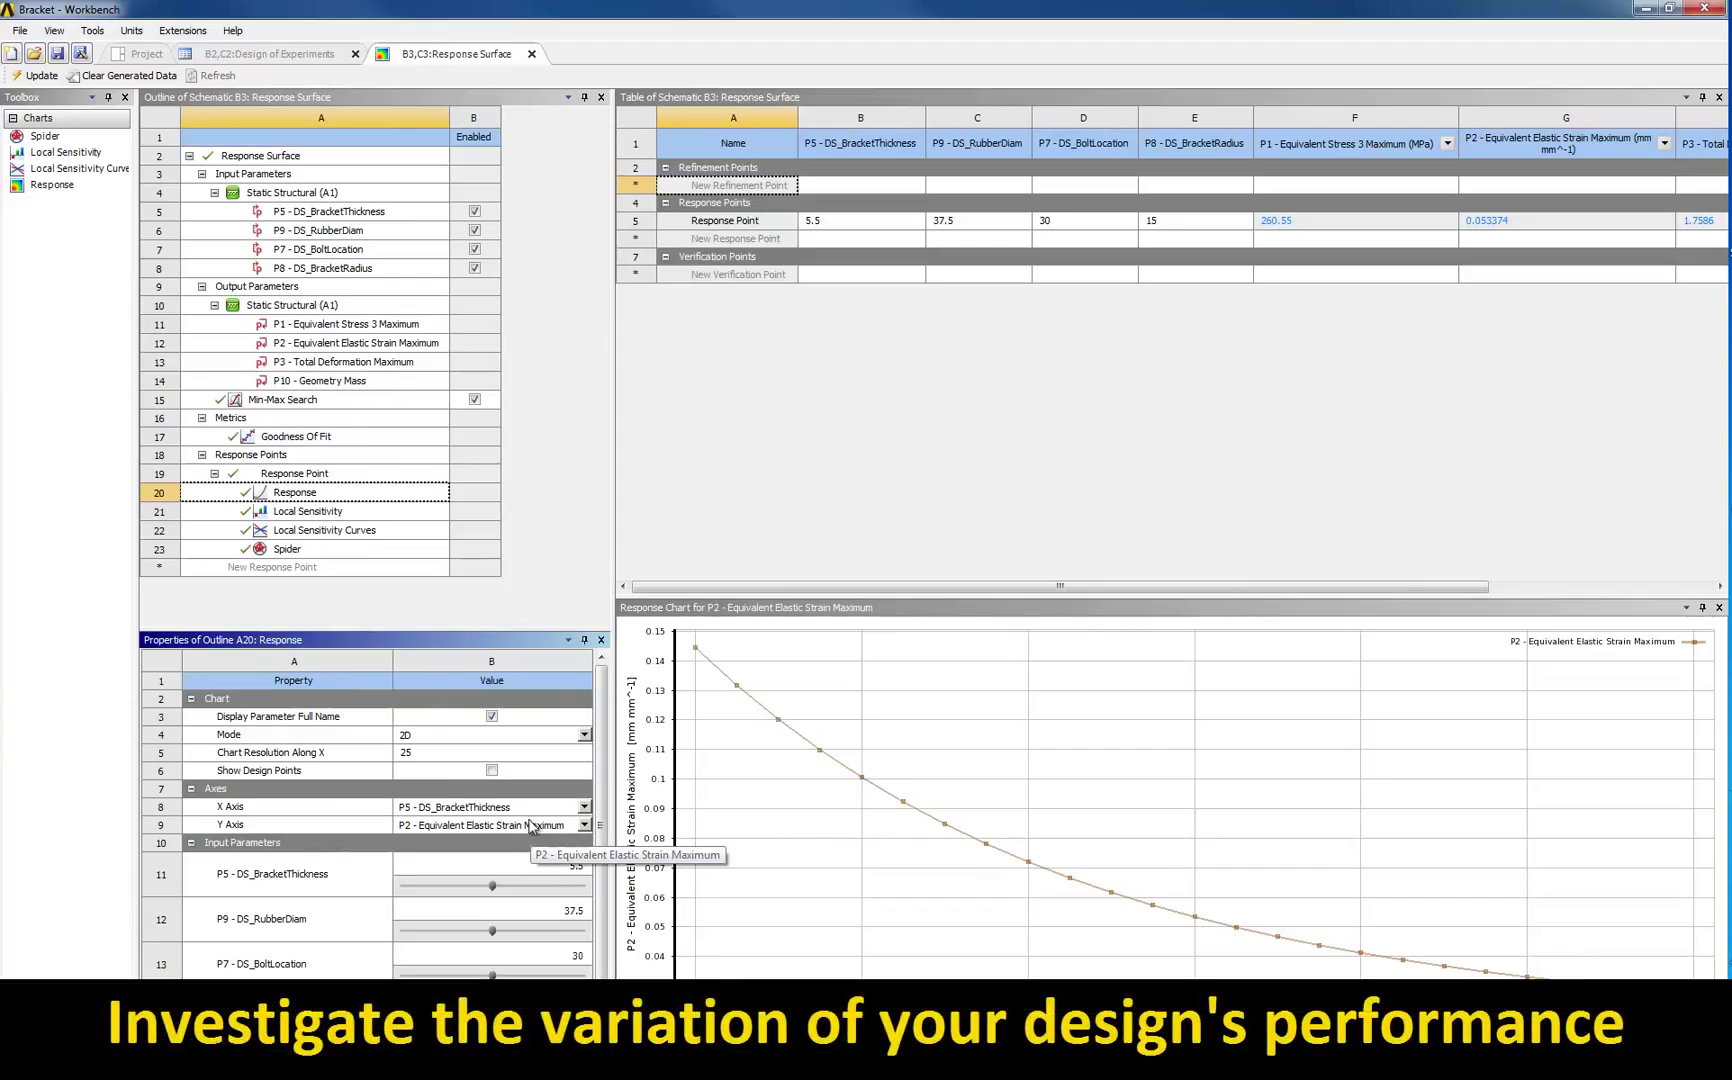
# - Plot P1 - Equivalent Stress 3 Maximum on the response chart's Y axis and enlarge Local Sensitivity
pyautogui.click(531, 825)
pyautogui.click(524, 843)
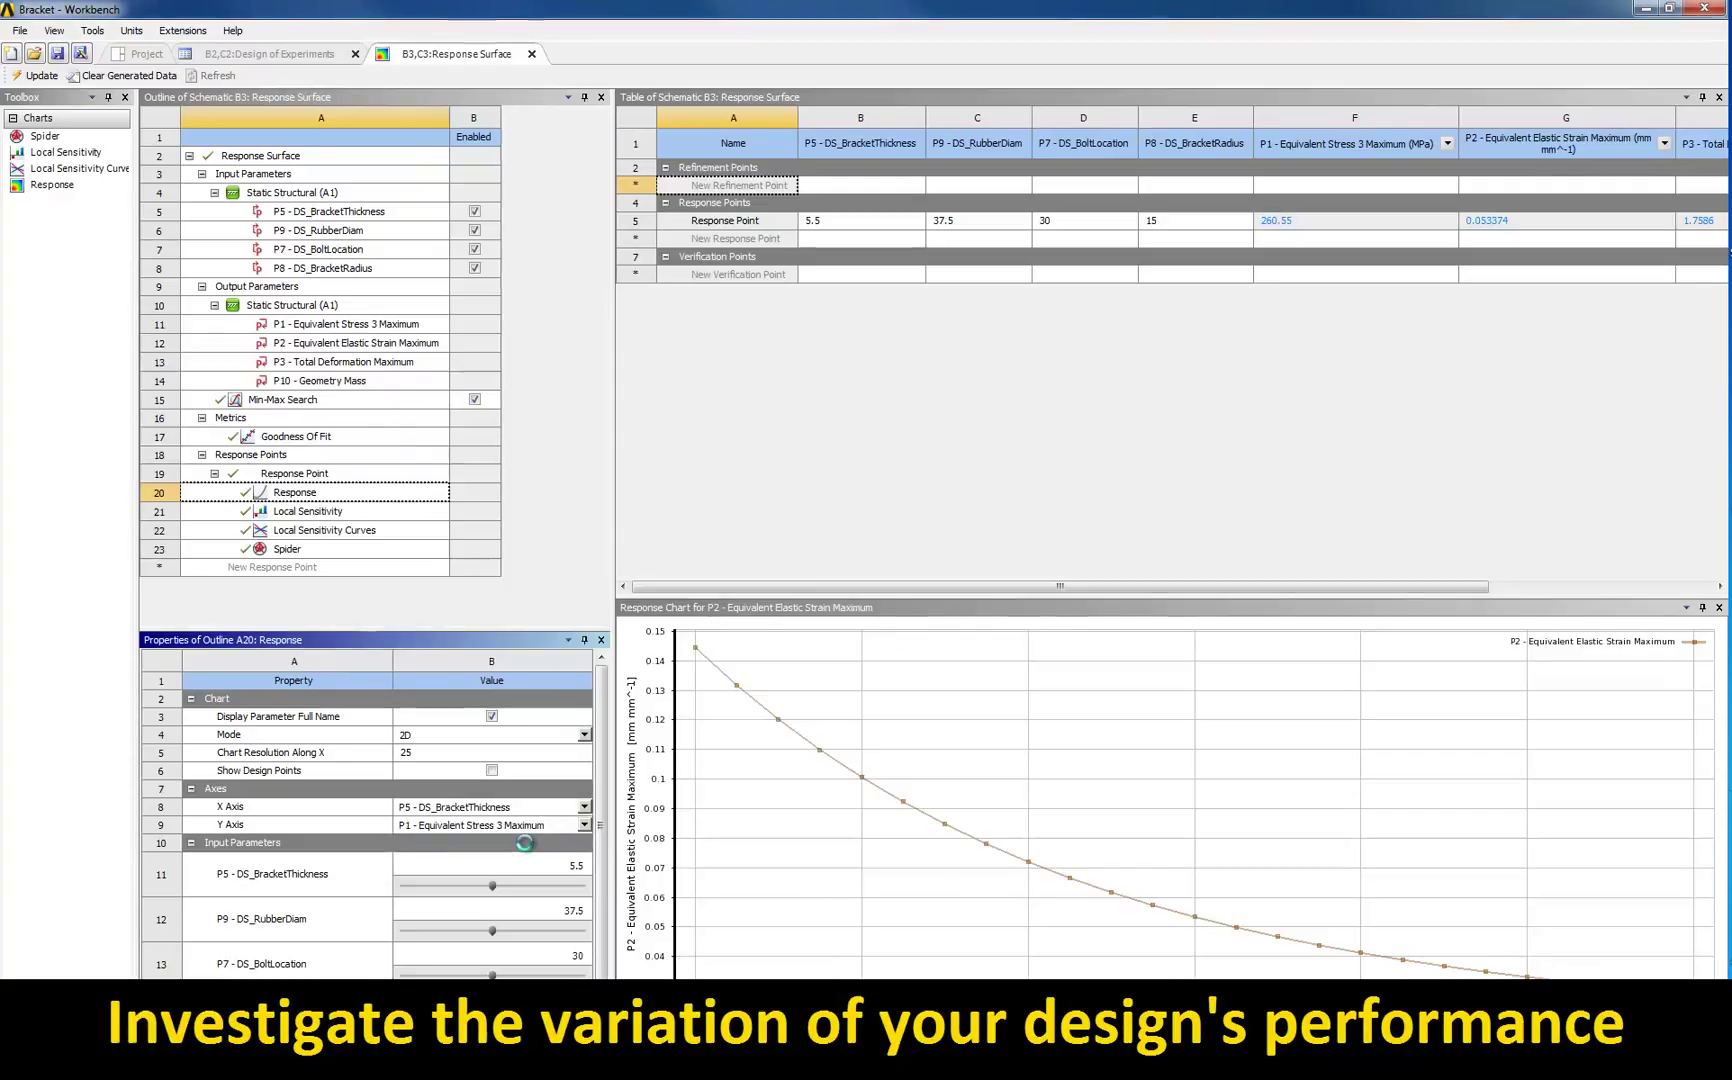
pyautogui.click(525, 810)
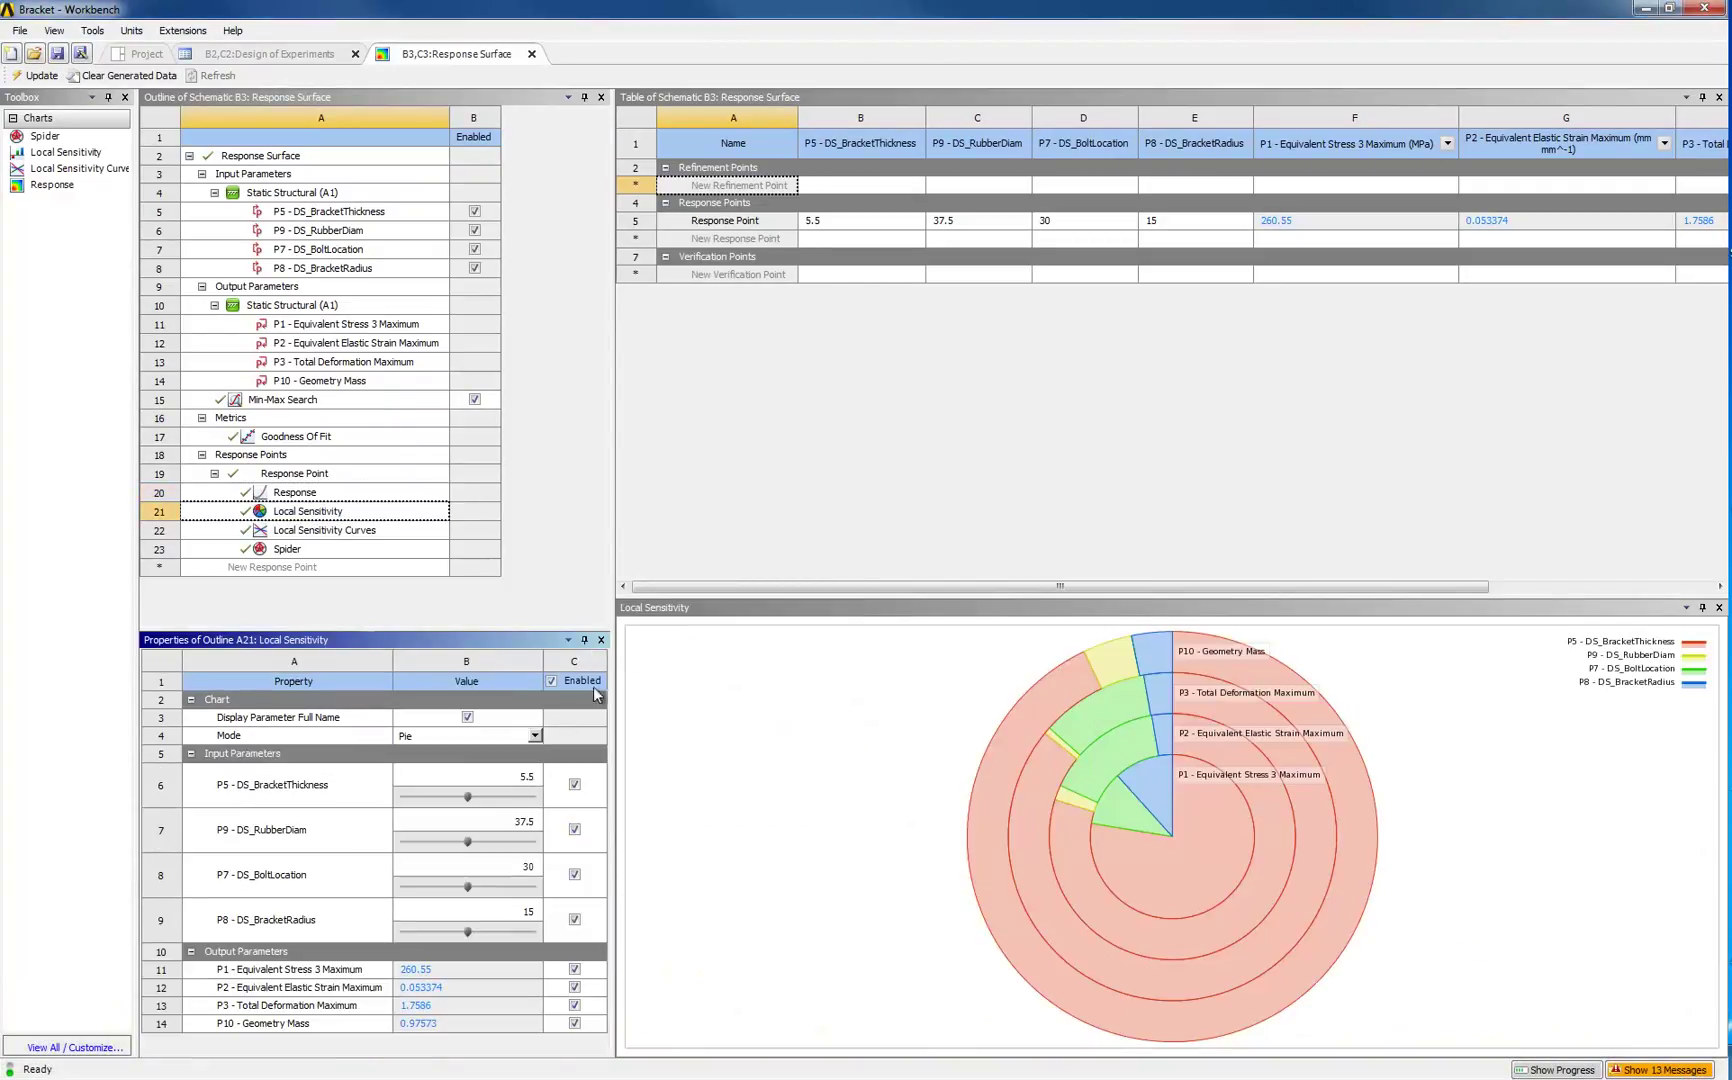
pyautogui.moveTo(672, 598); pyautogui.dragTo(672, 505)
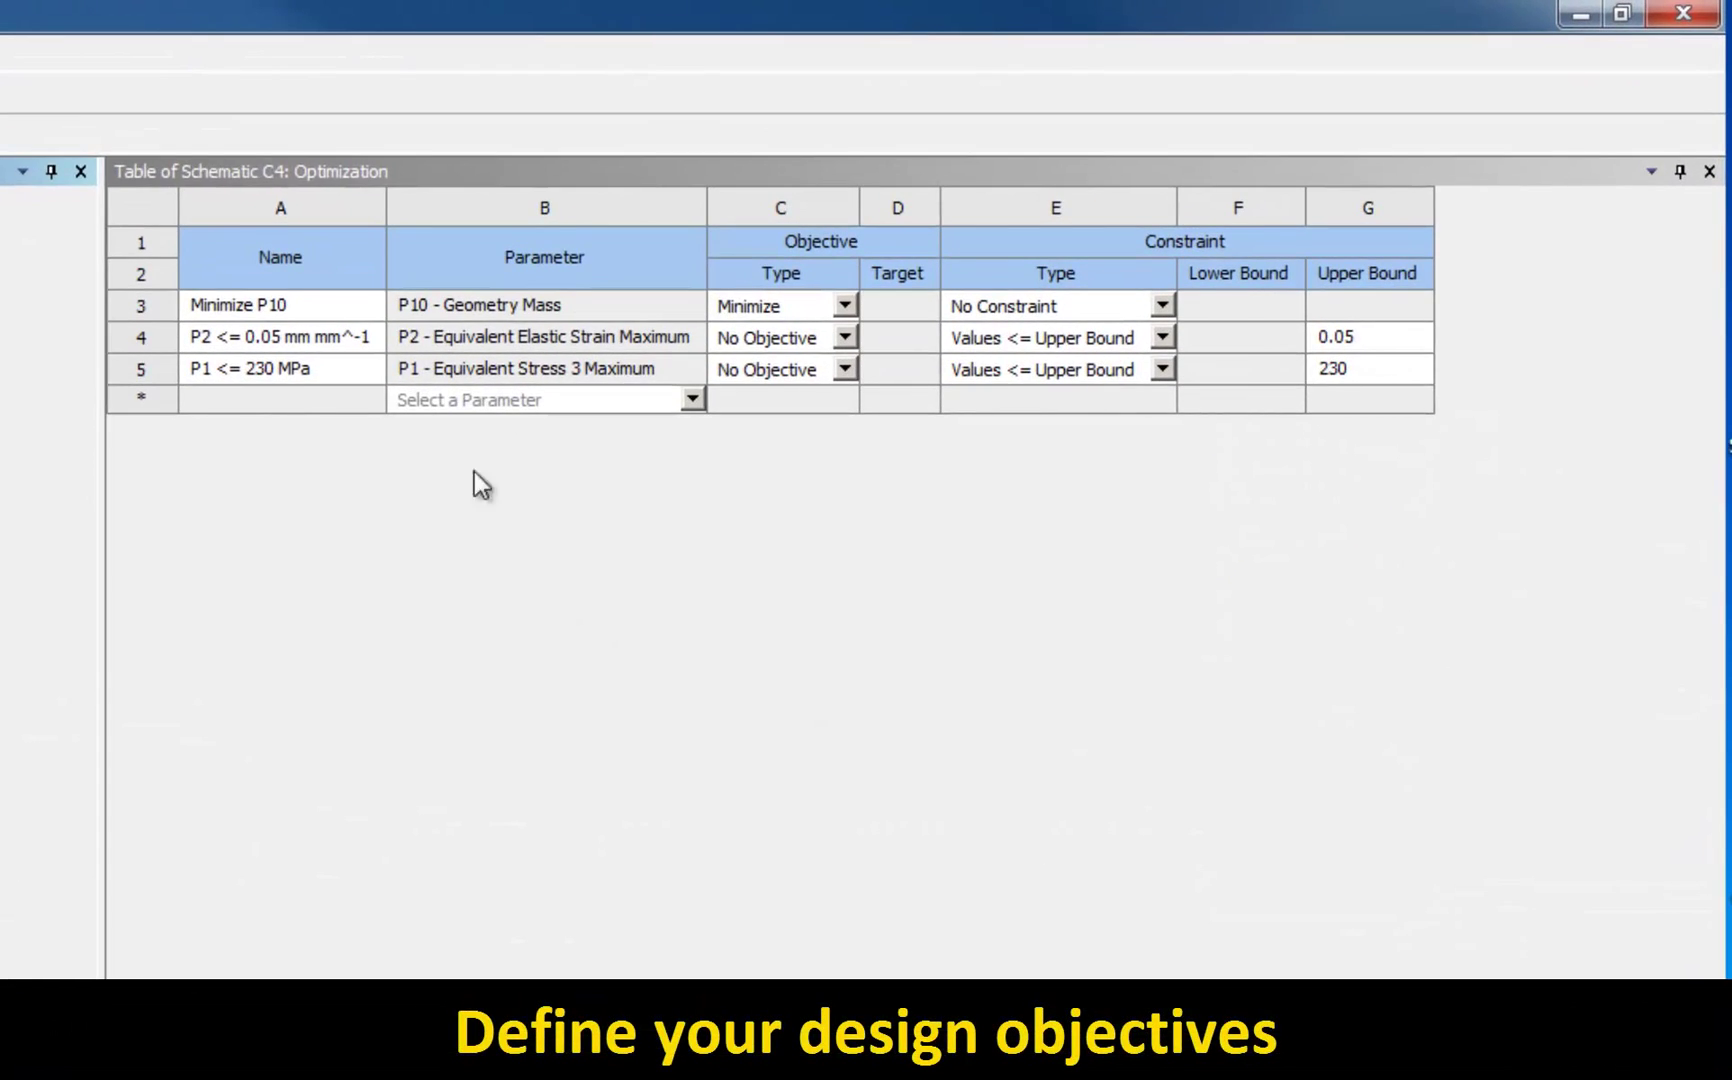
pyautogui.click(309, 300)
pyautogui.click(325, 337)
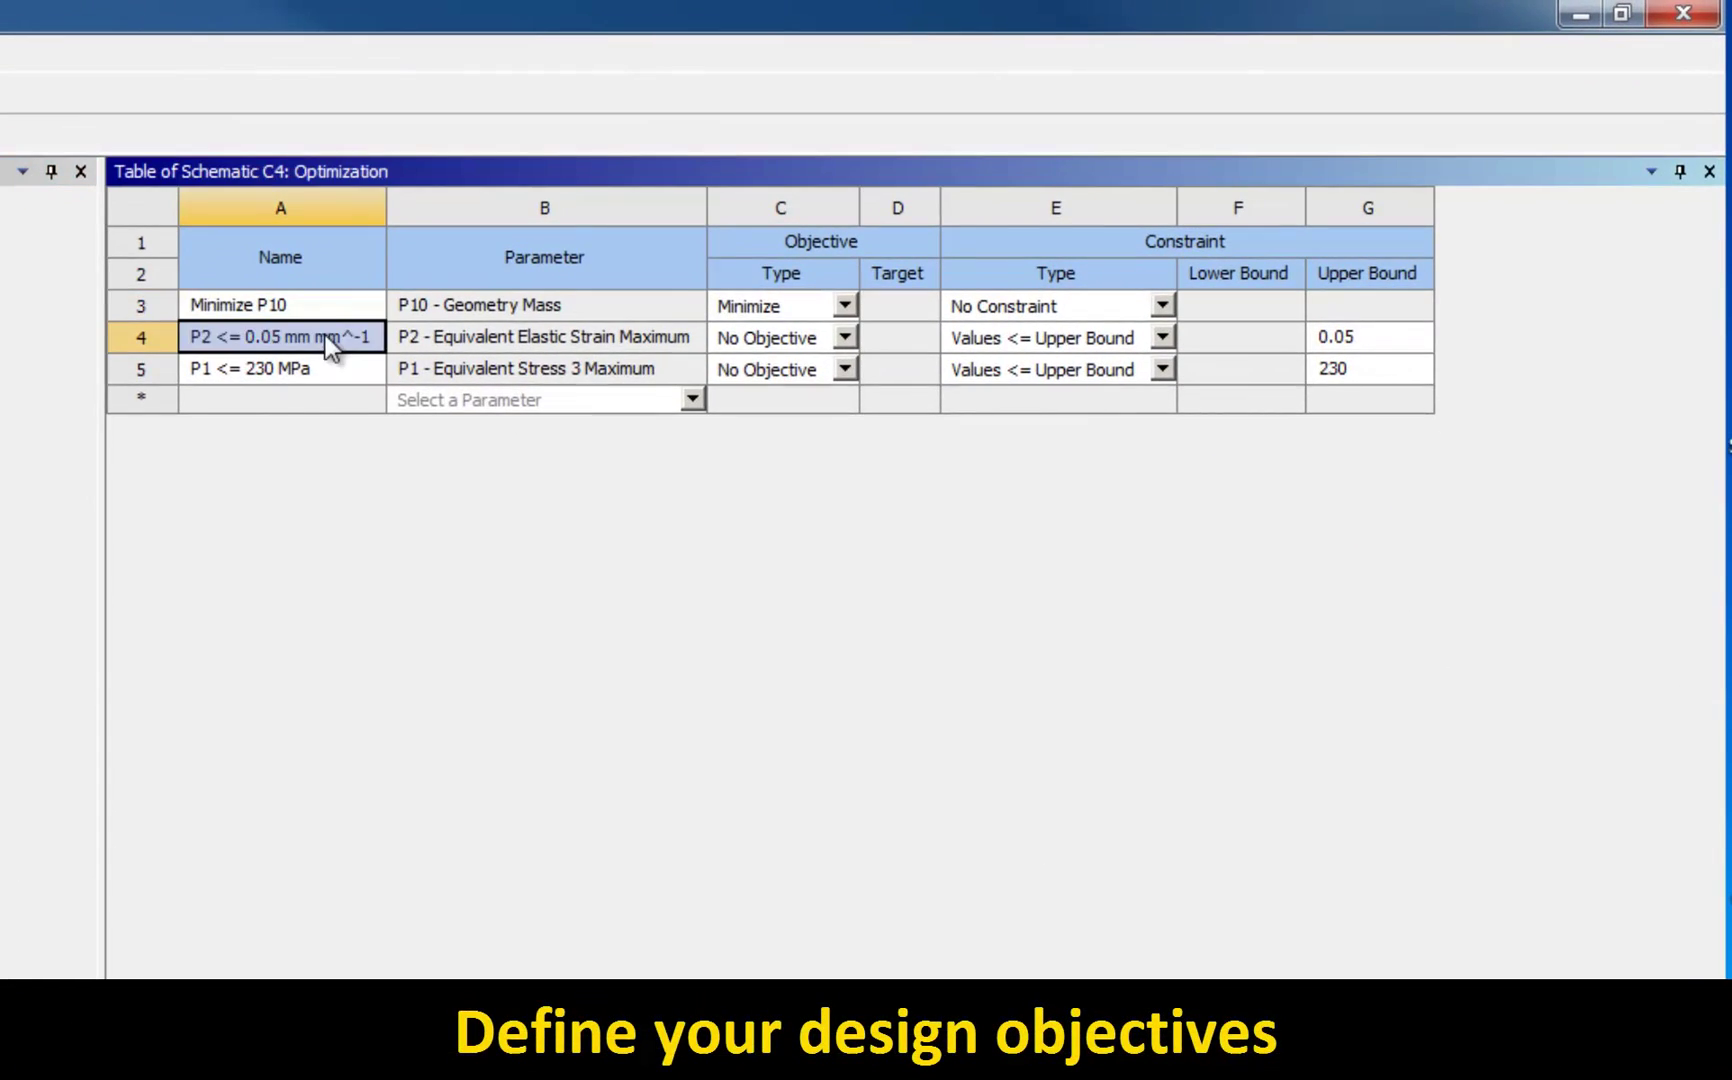
pyautogui.click(334, 368)
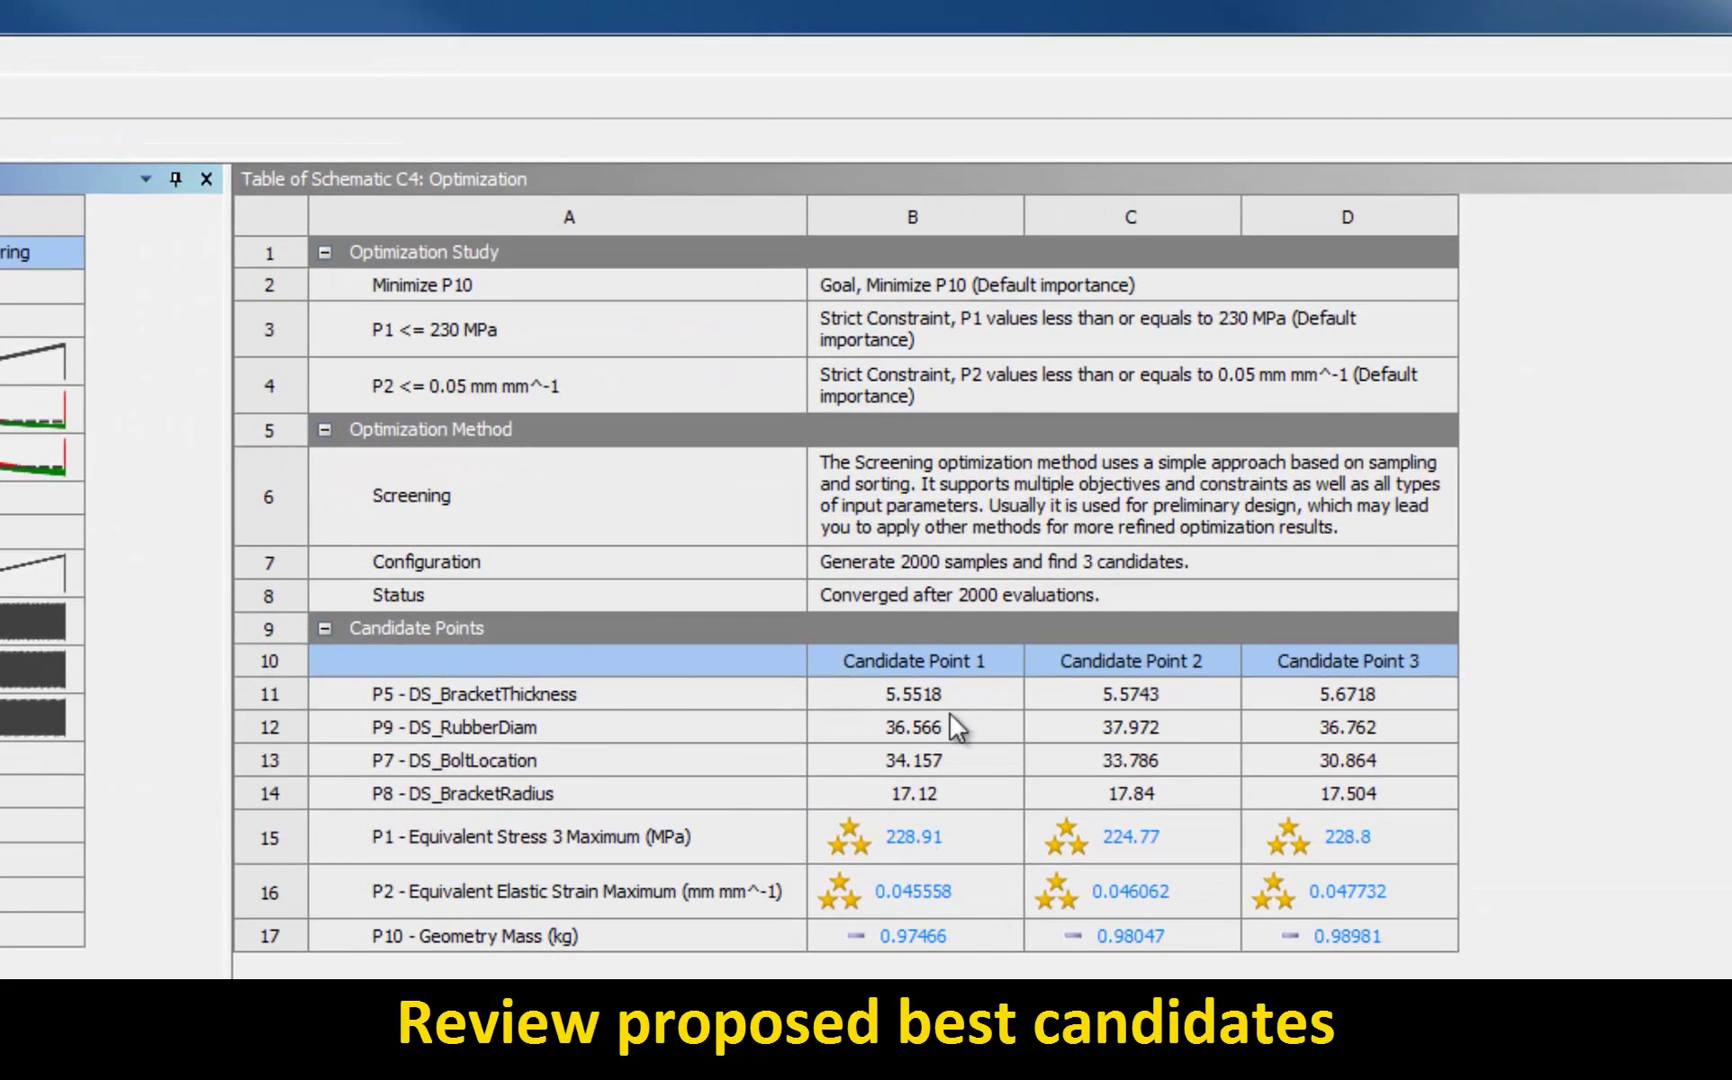
pyautogui.click(989, 603)
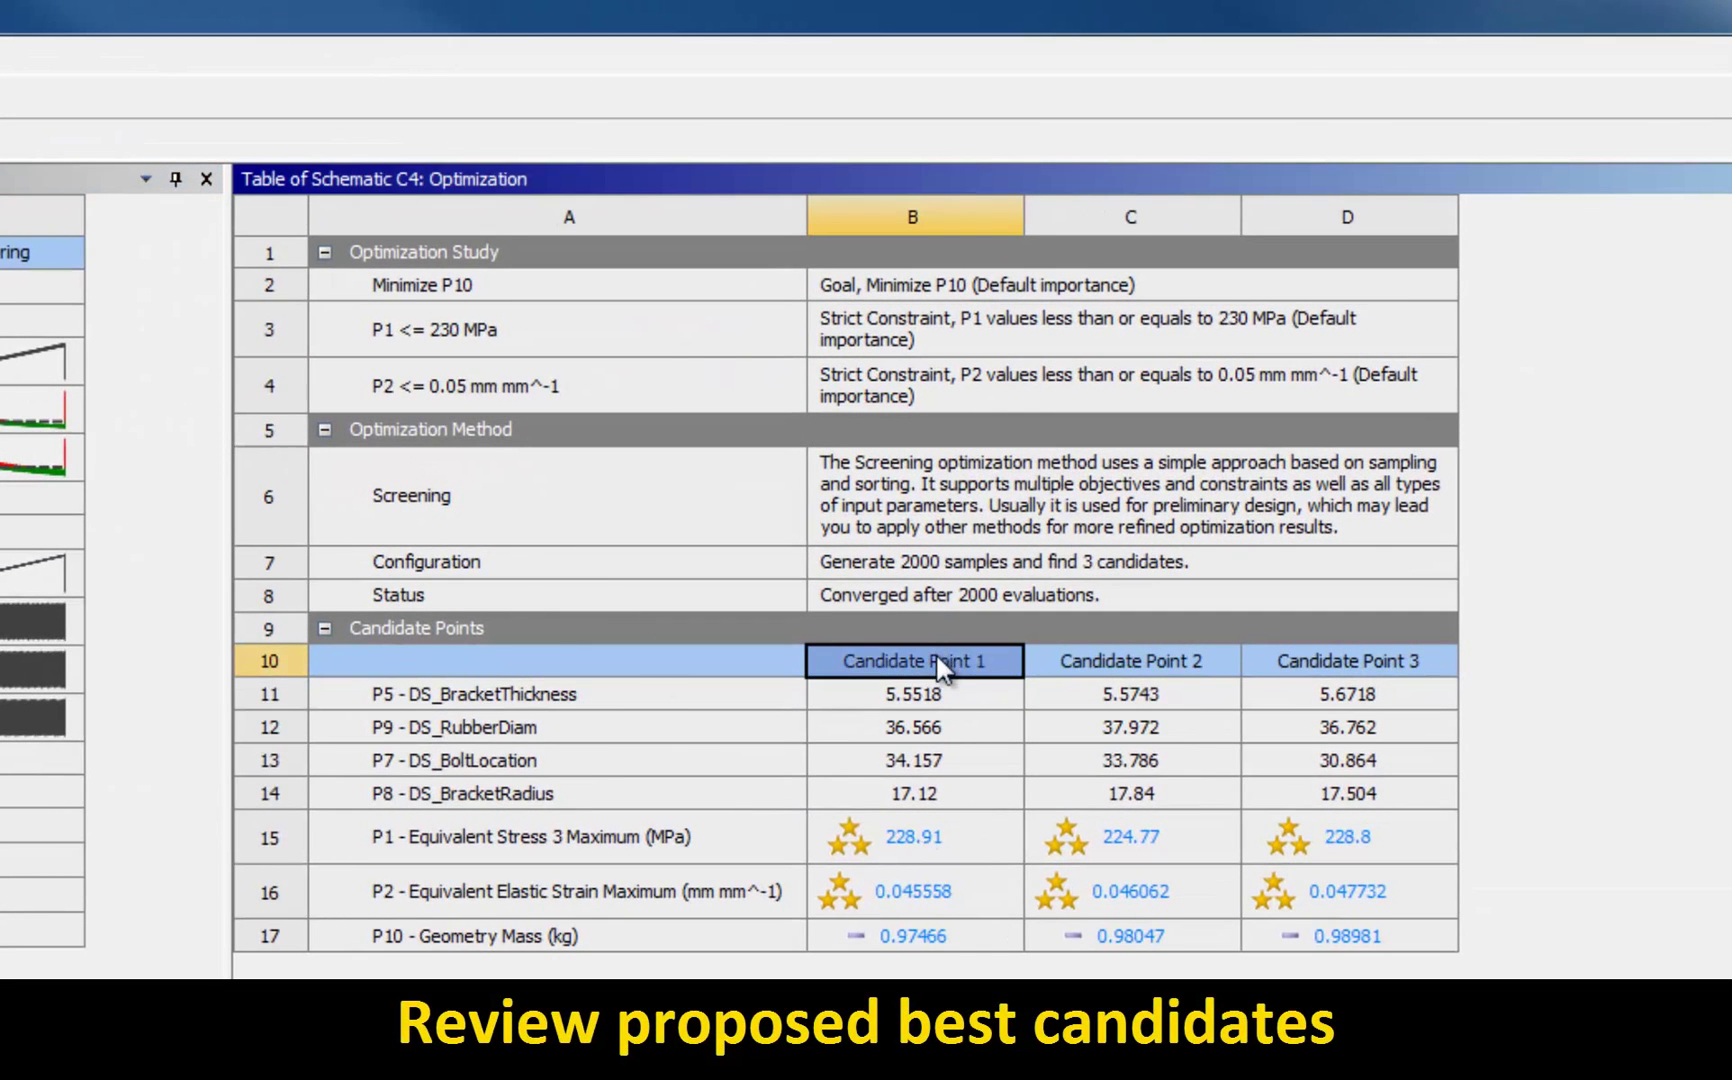
pyautogui.click(986, 925)
pyautogui.click(981, 690)
pyautogui.click(980, 730)
pyautogui.click(985, 760)
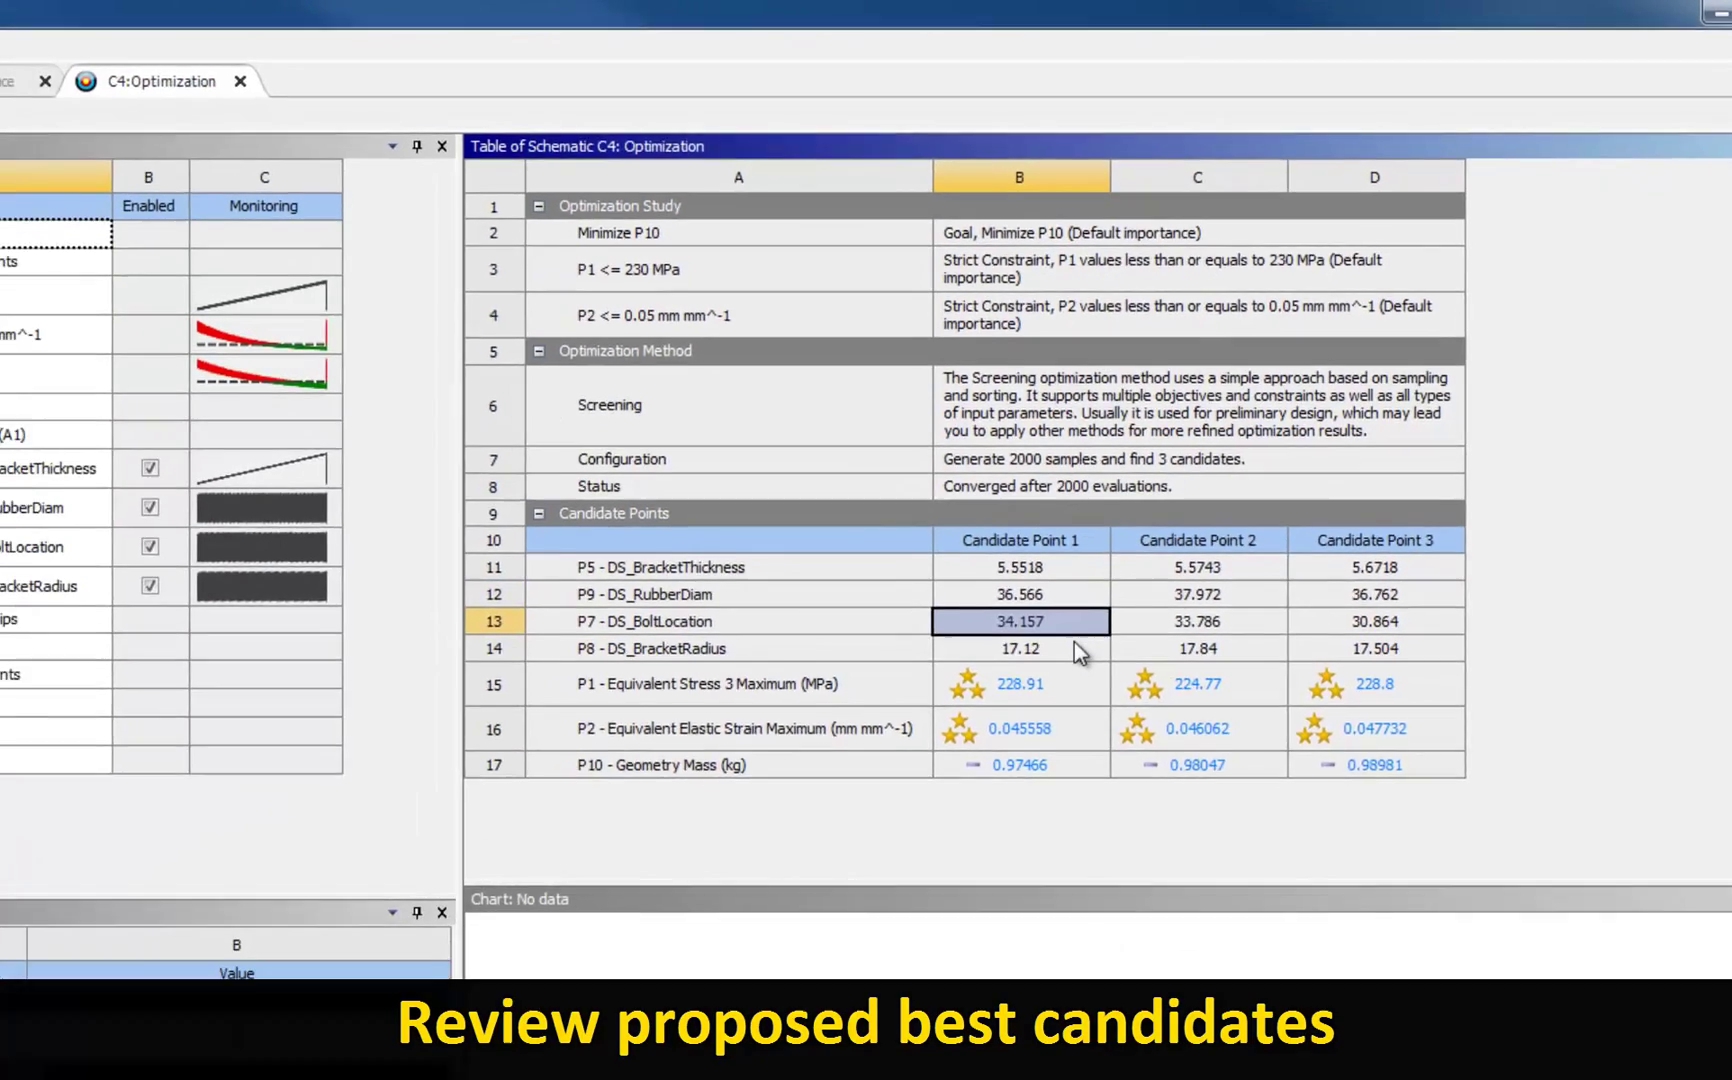
pyautogui.click(980, 793)
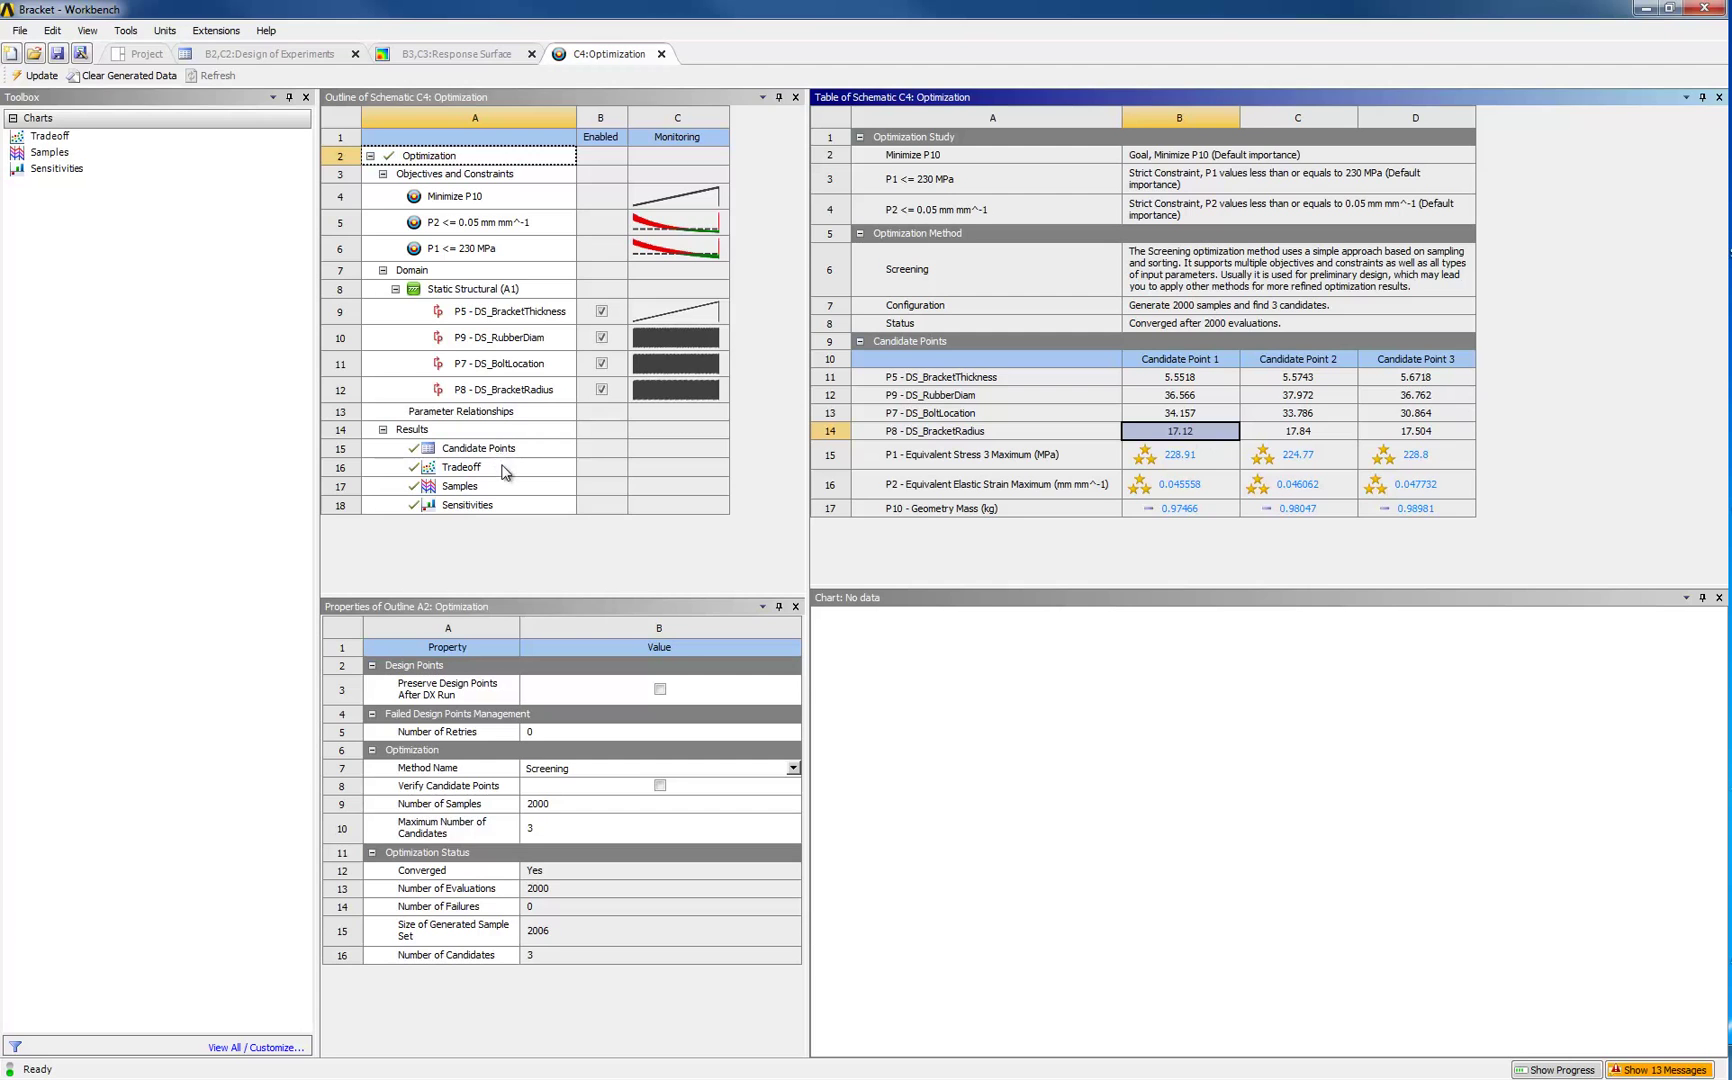
# - Show the stress-versus-mass tradeoff and filter samples to P1 below 230.1 MPa, P10 below 1.075 kg
pyautogui.click(462, 467)
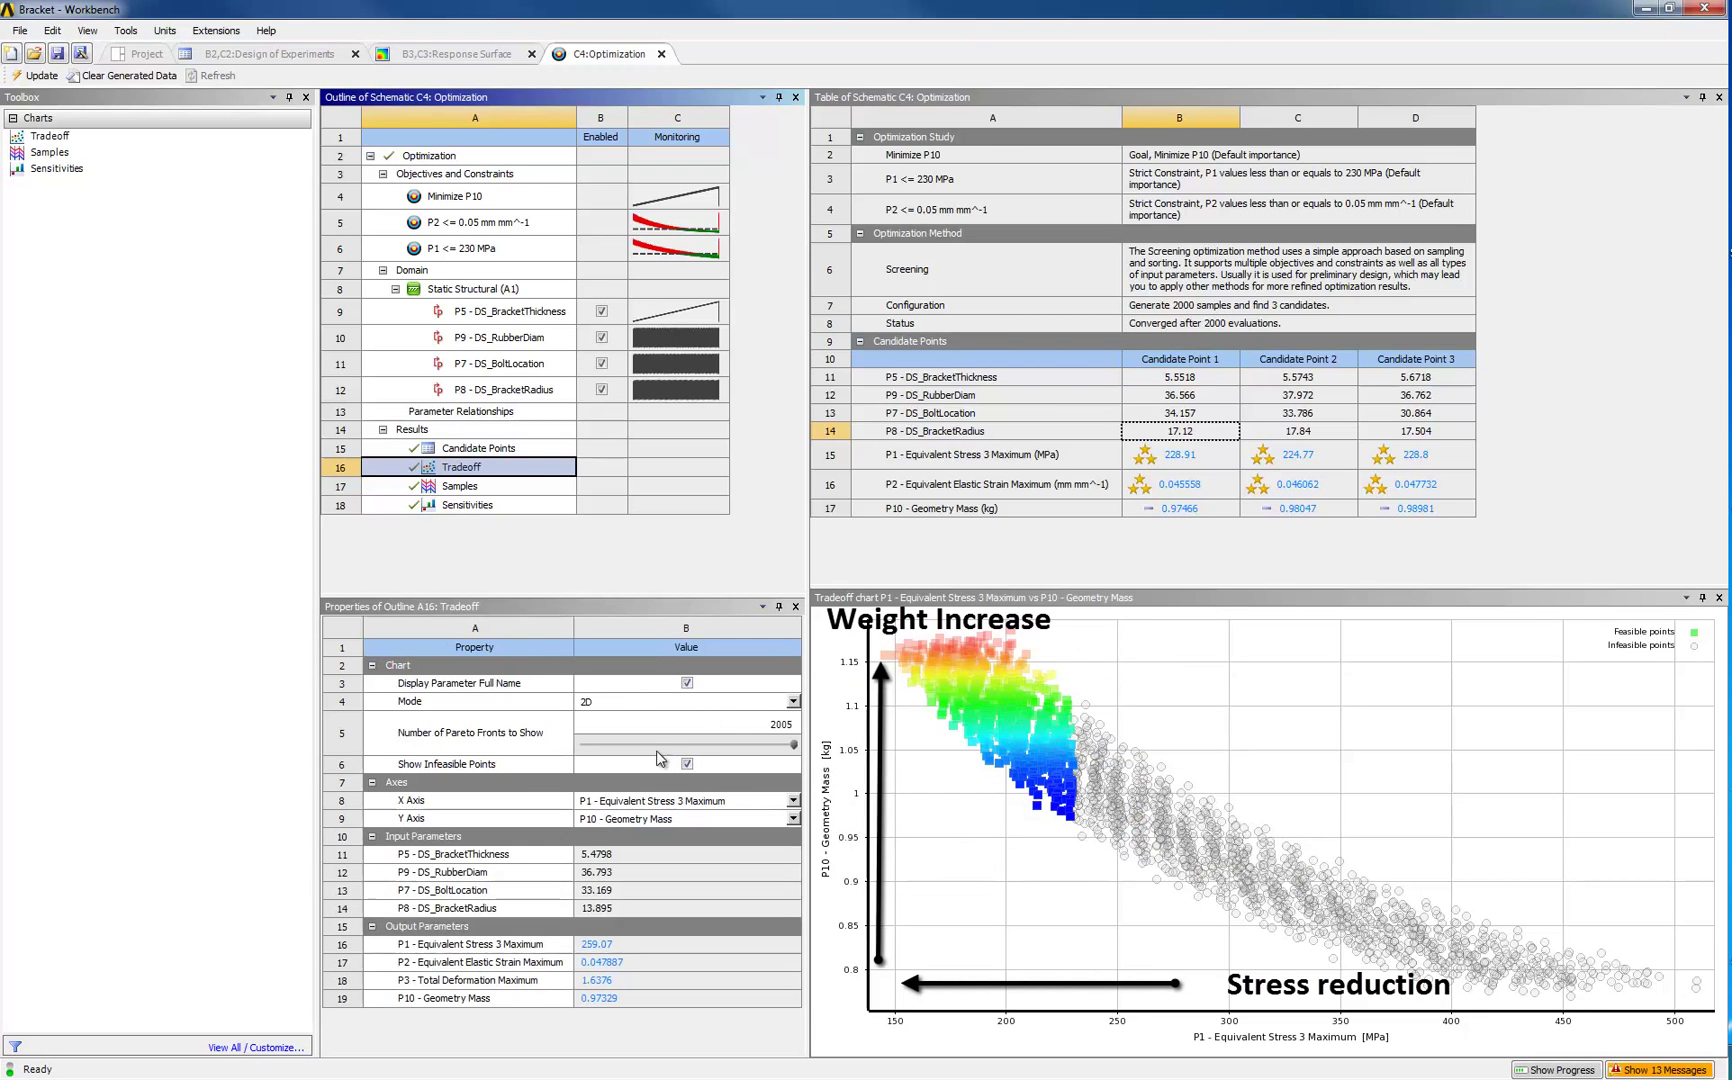
pyautogui.click(688, 810)
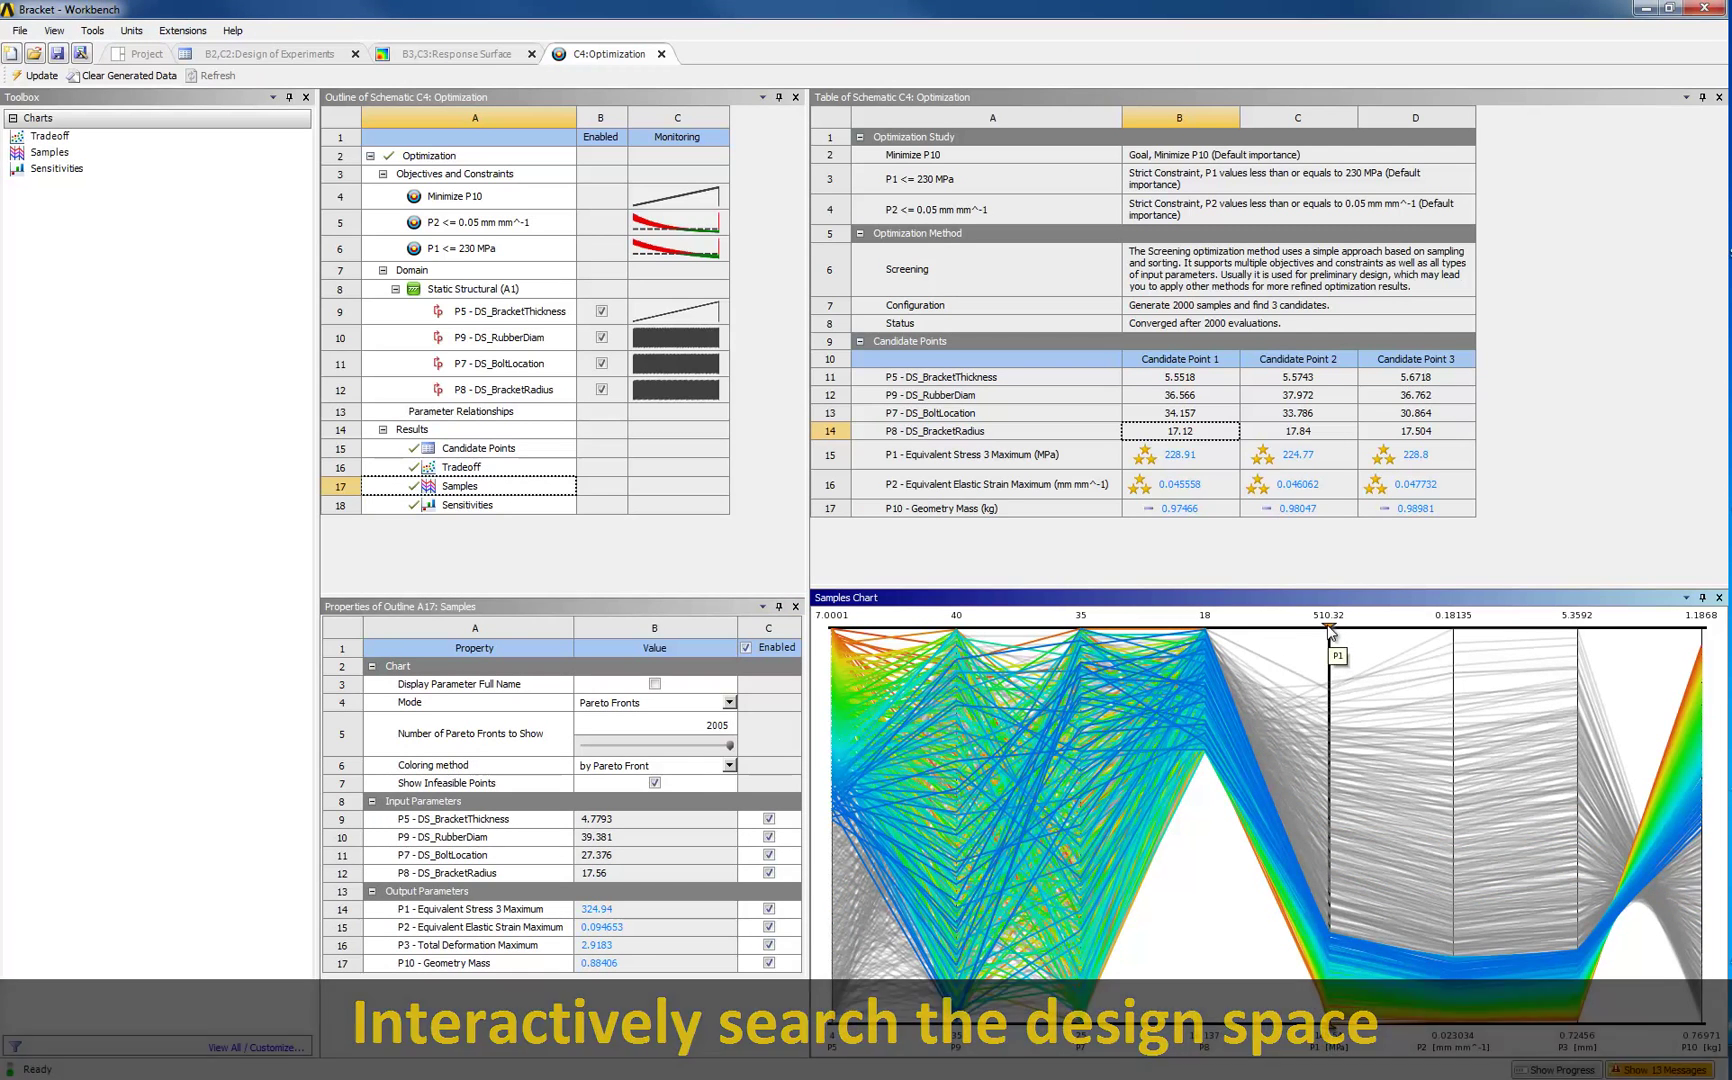
pyautogui.moveTo(1330, 636); pyautogui.dragTo(1334, 911)
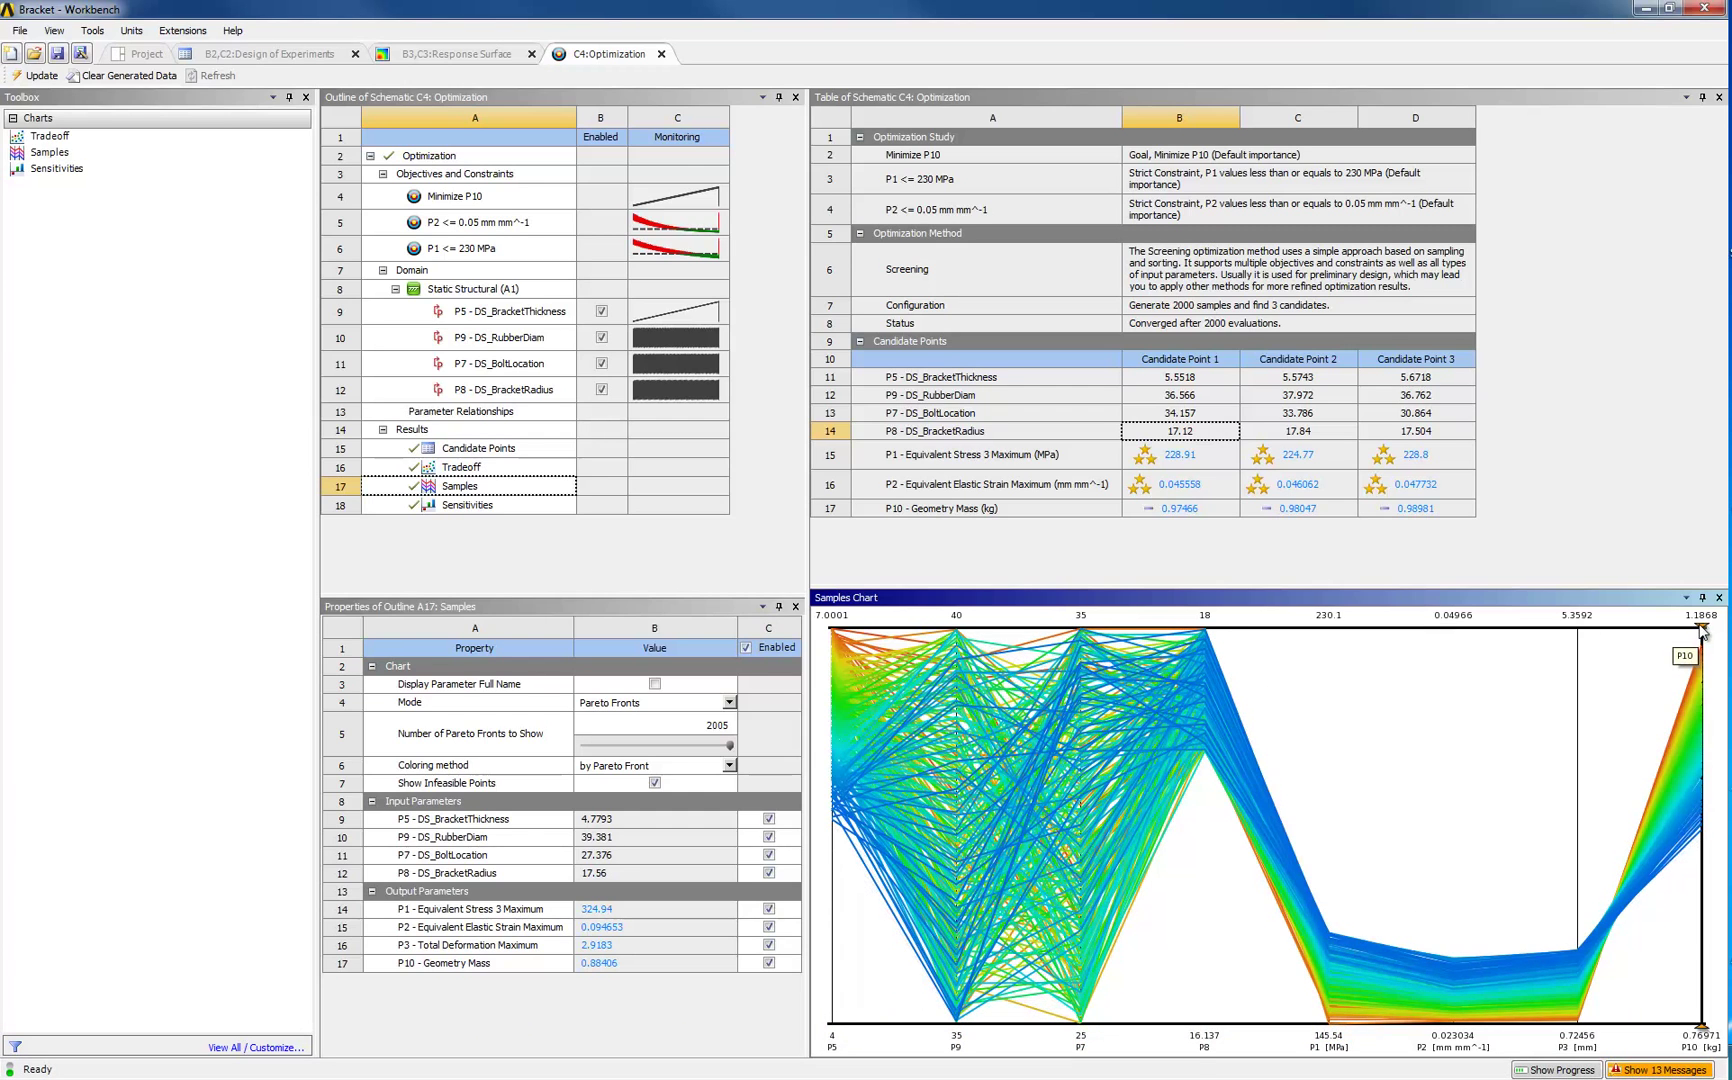
pyautogui.moveTo(1702, 636); pyautogui.dragTo(1706, 820)
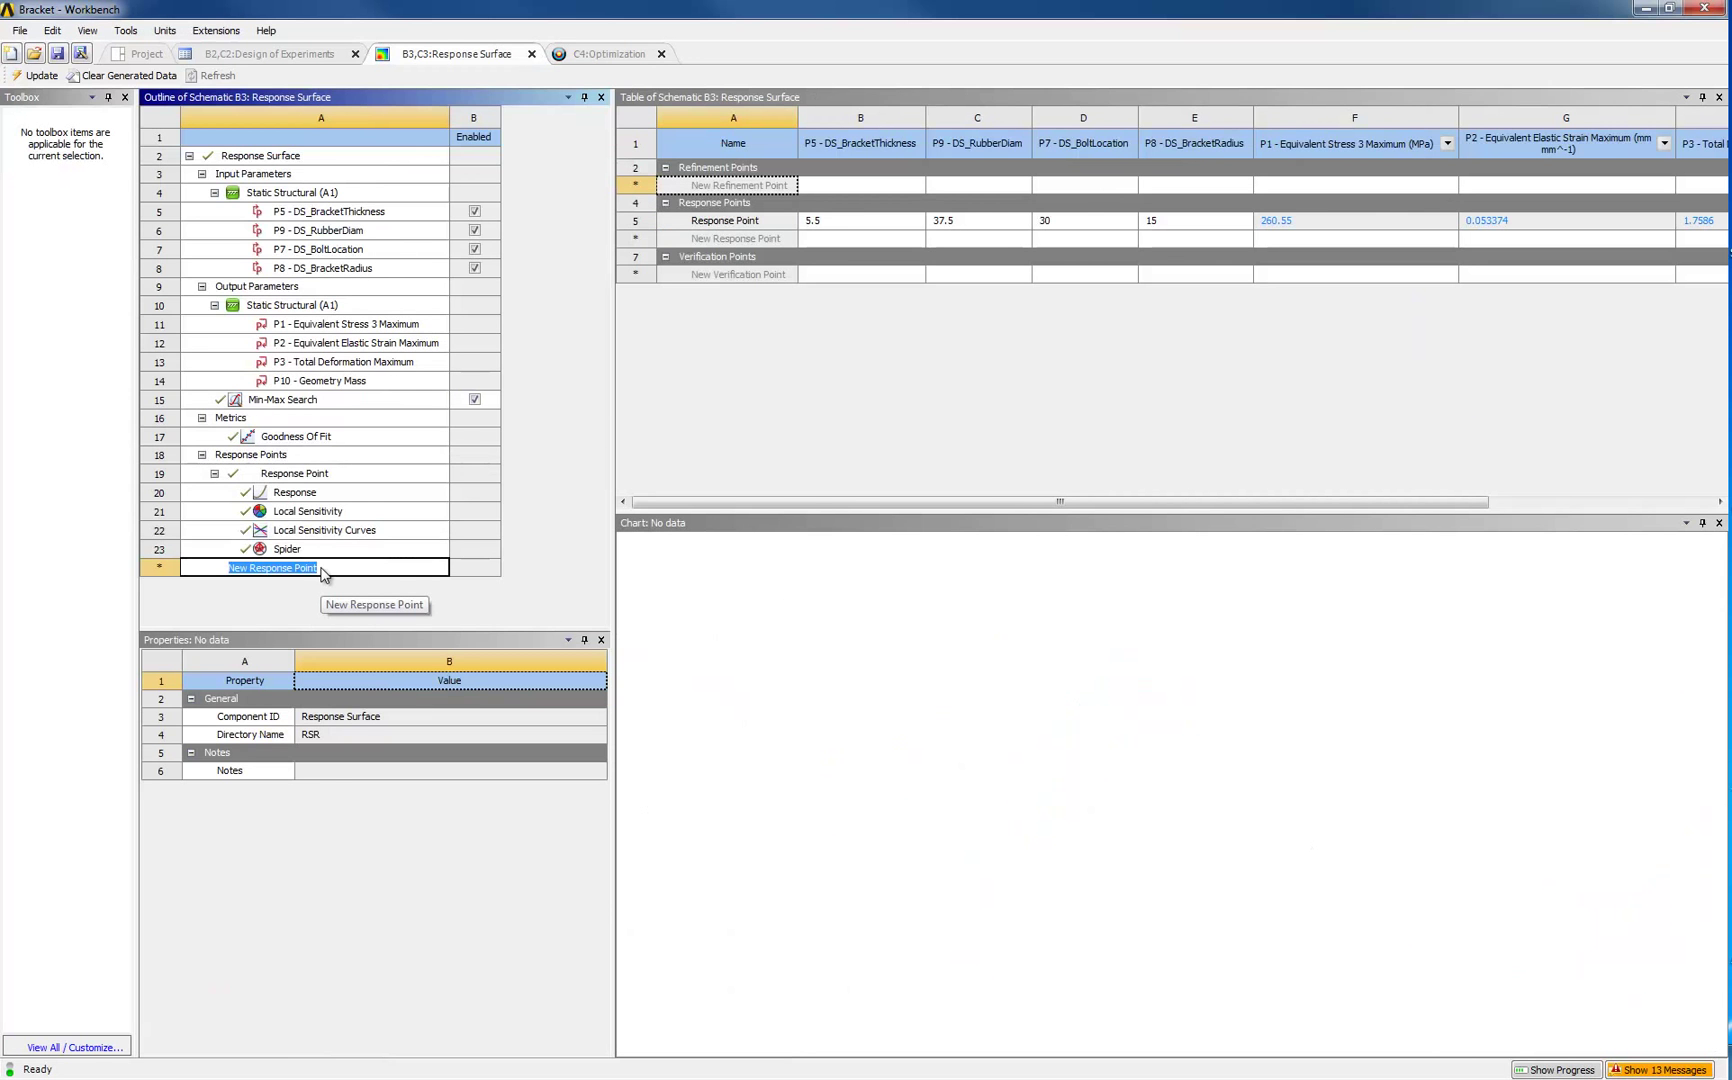
# - Name a response point 'Test Point for Best Design' with rubber diameter 36.5 and bolt location 34.2
pyautogui.write('Test Point for Best Design')
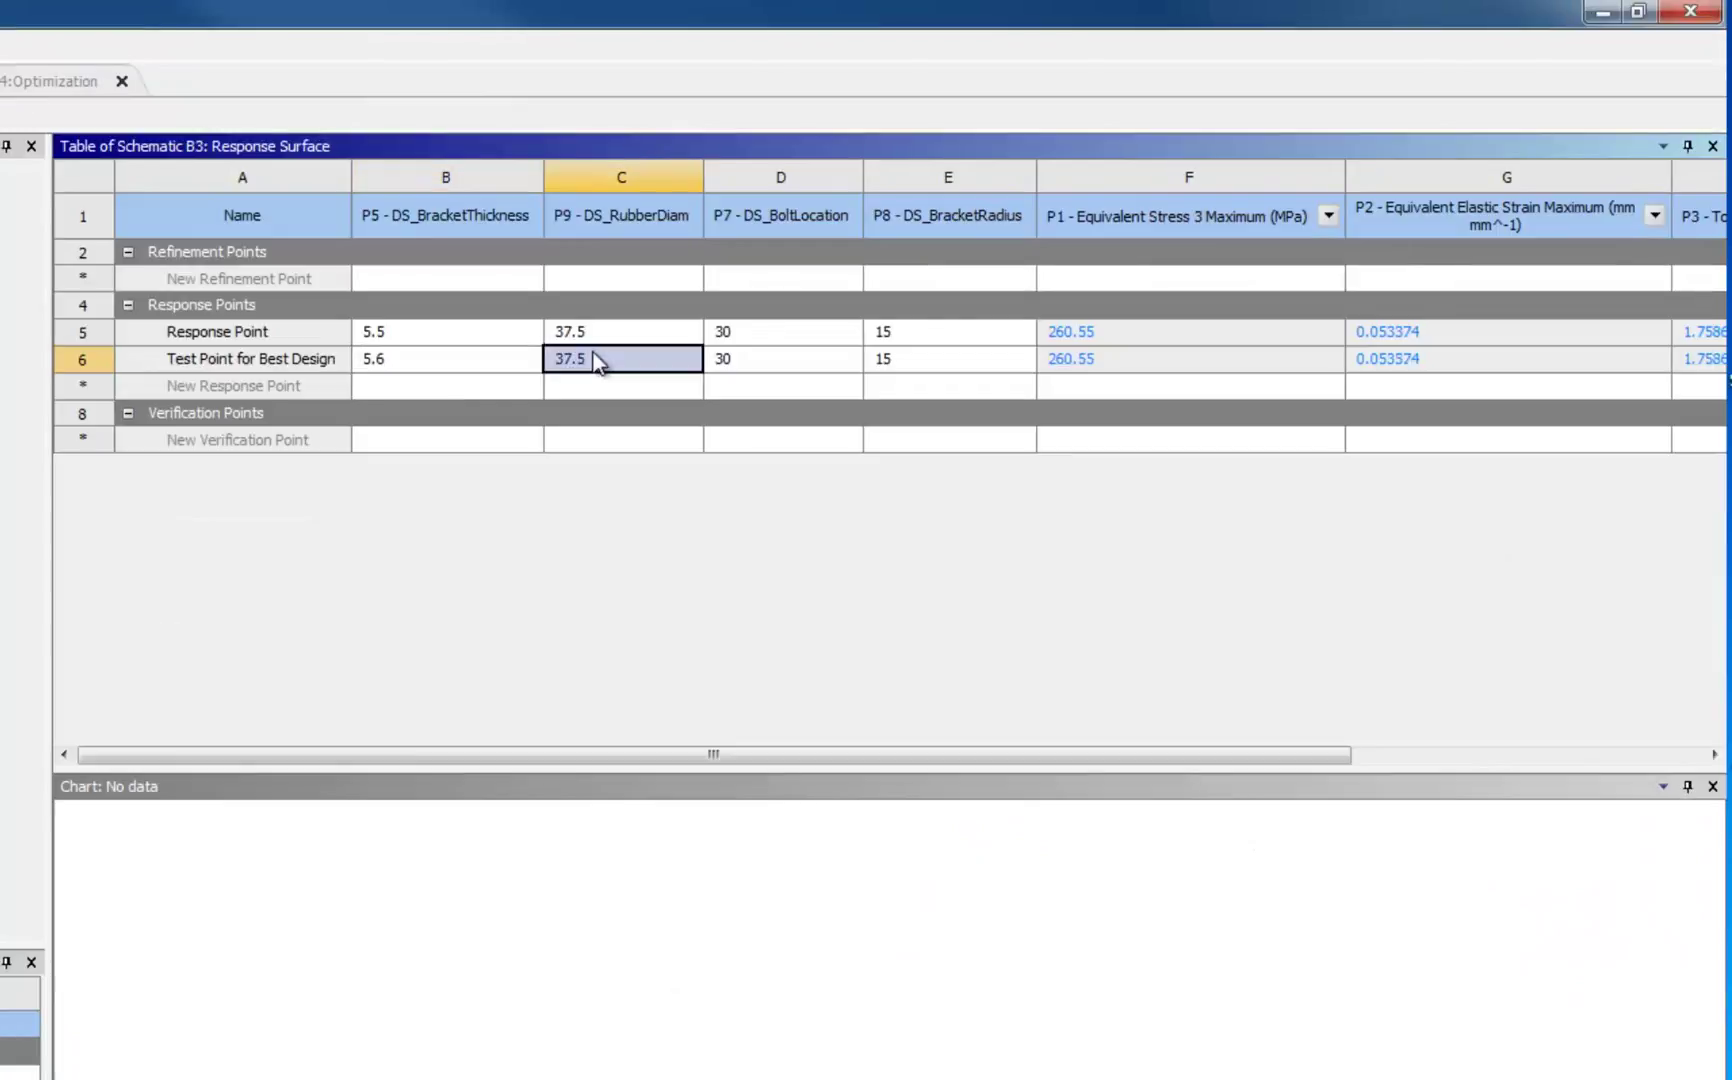
pyautogui.write('36.5')
pyautogui.press('Return')
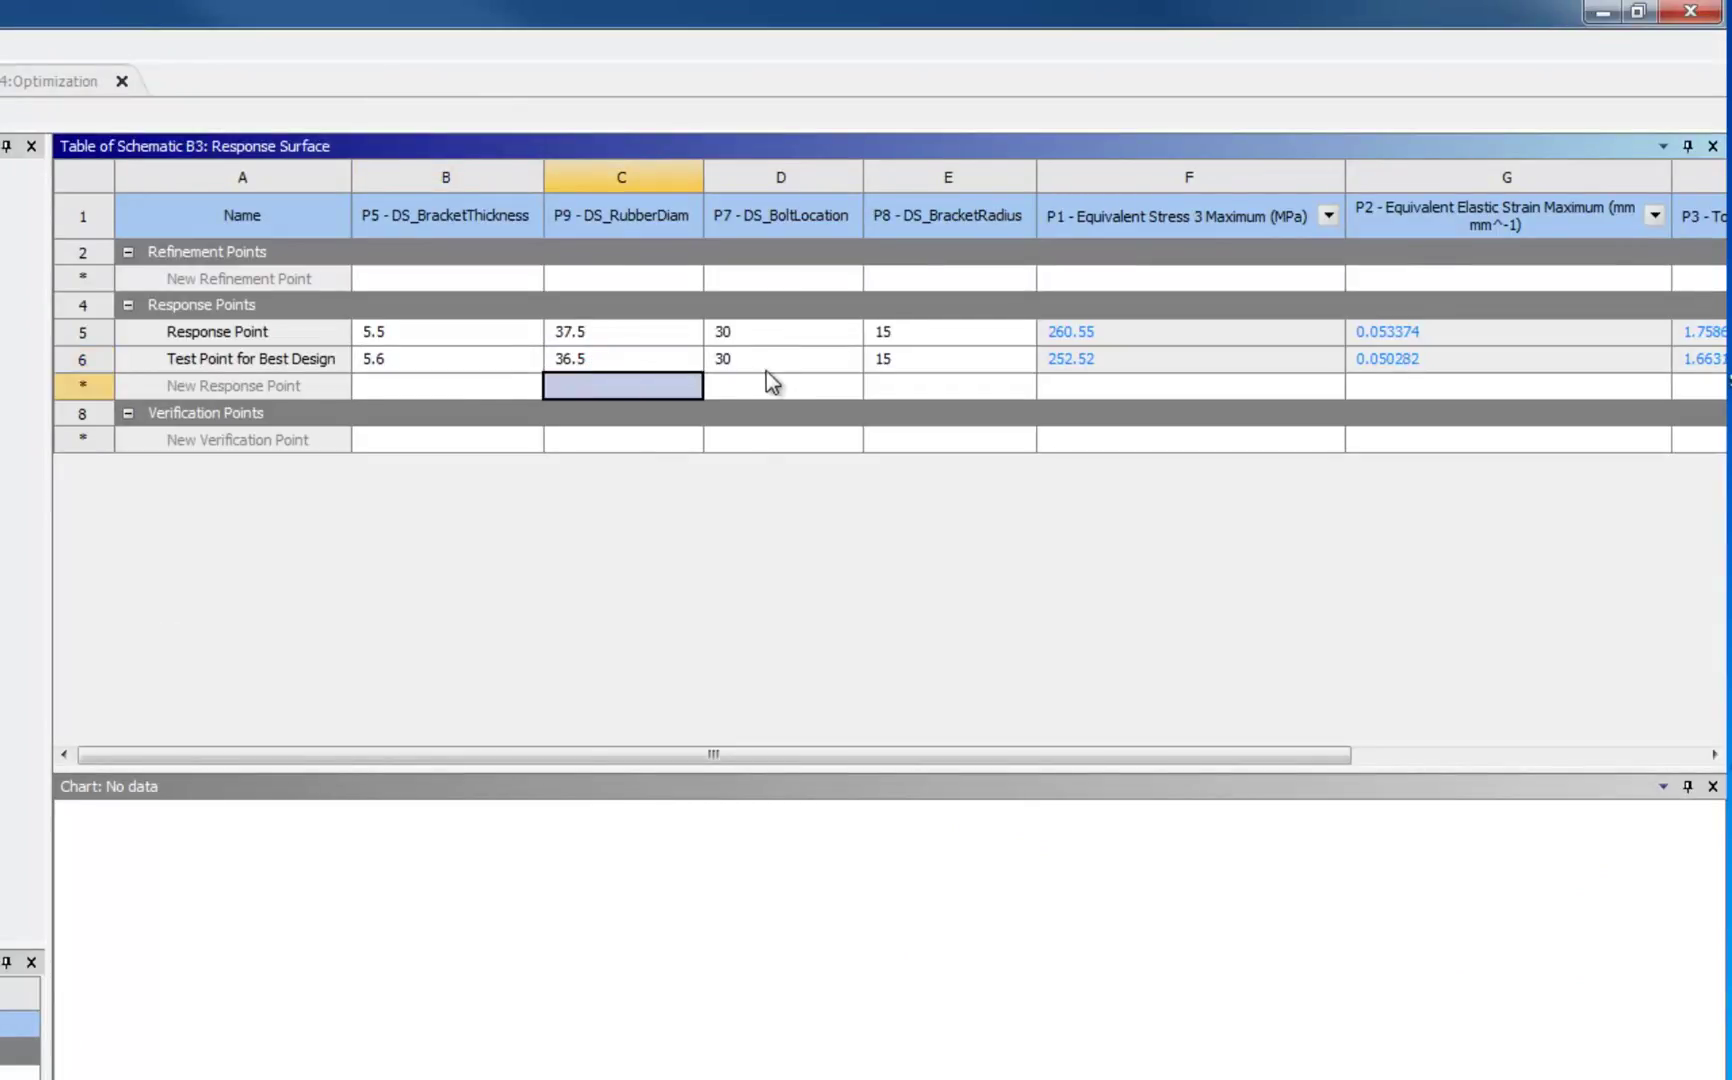
pyautogui.click(766, 368)
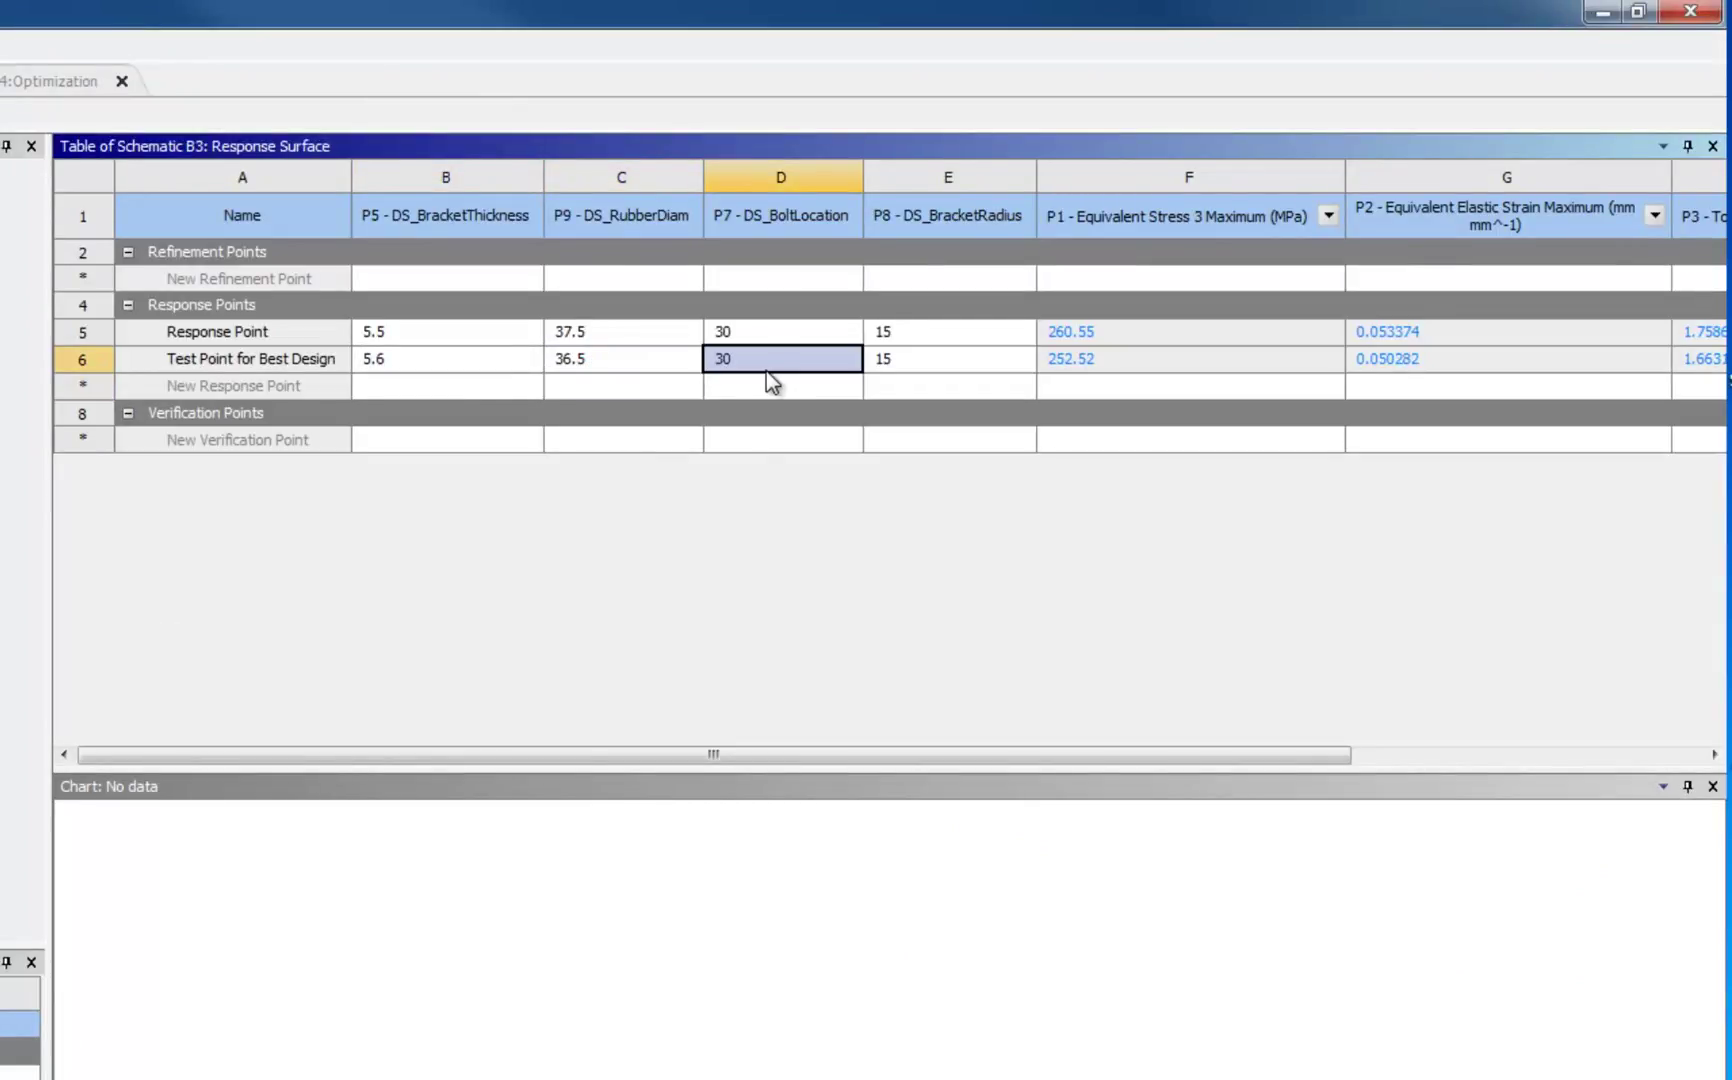
pyautogui.write('34.2')
pyautogui.press('Return')
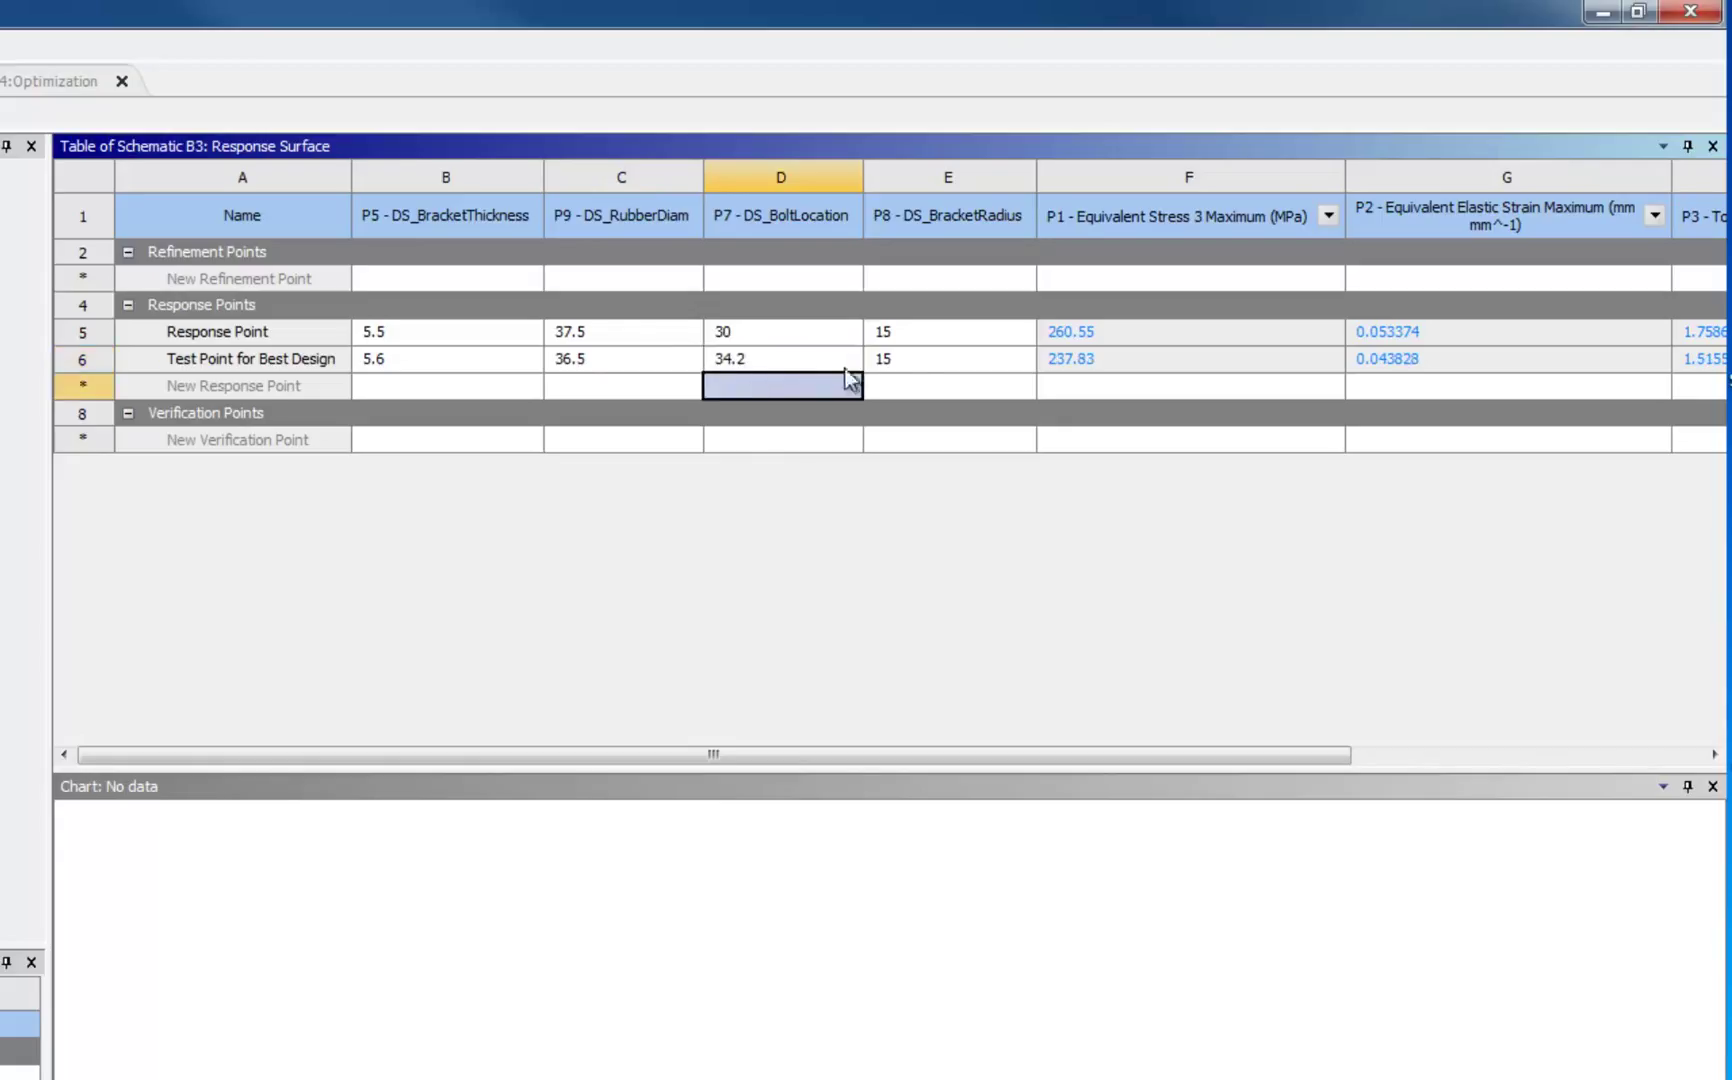
# - Set bracket radius 17 and review predicted stress 225.93 MPa, strain 0.0443 and mass 0.98092
pyautogui.click(920, 357)
pyautogui.write('17')
pyautogui.press('Return')
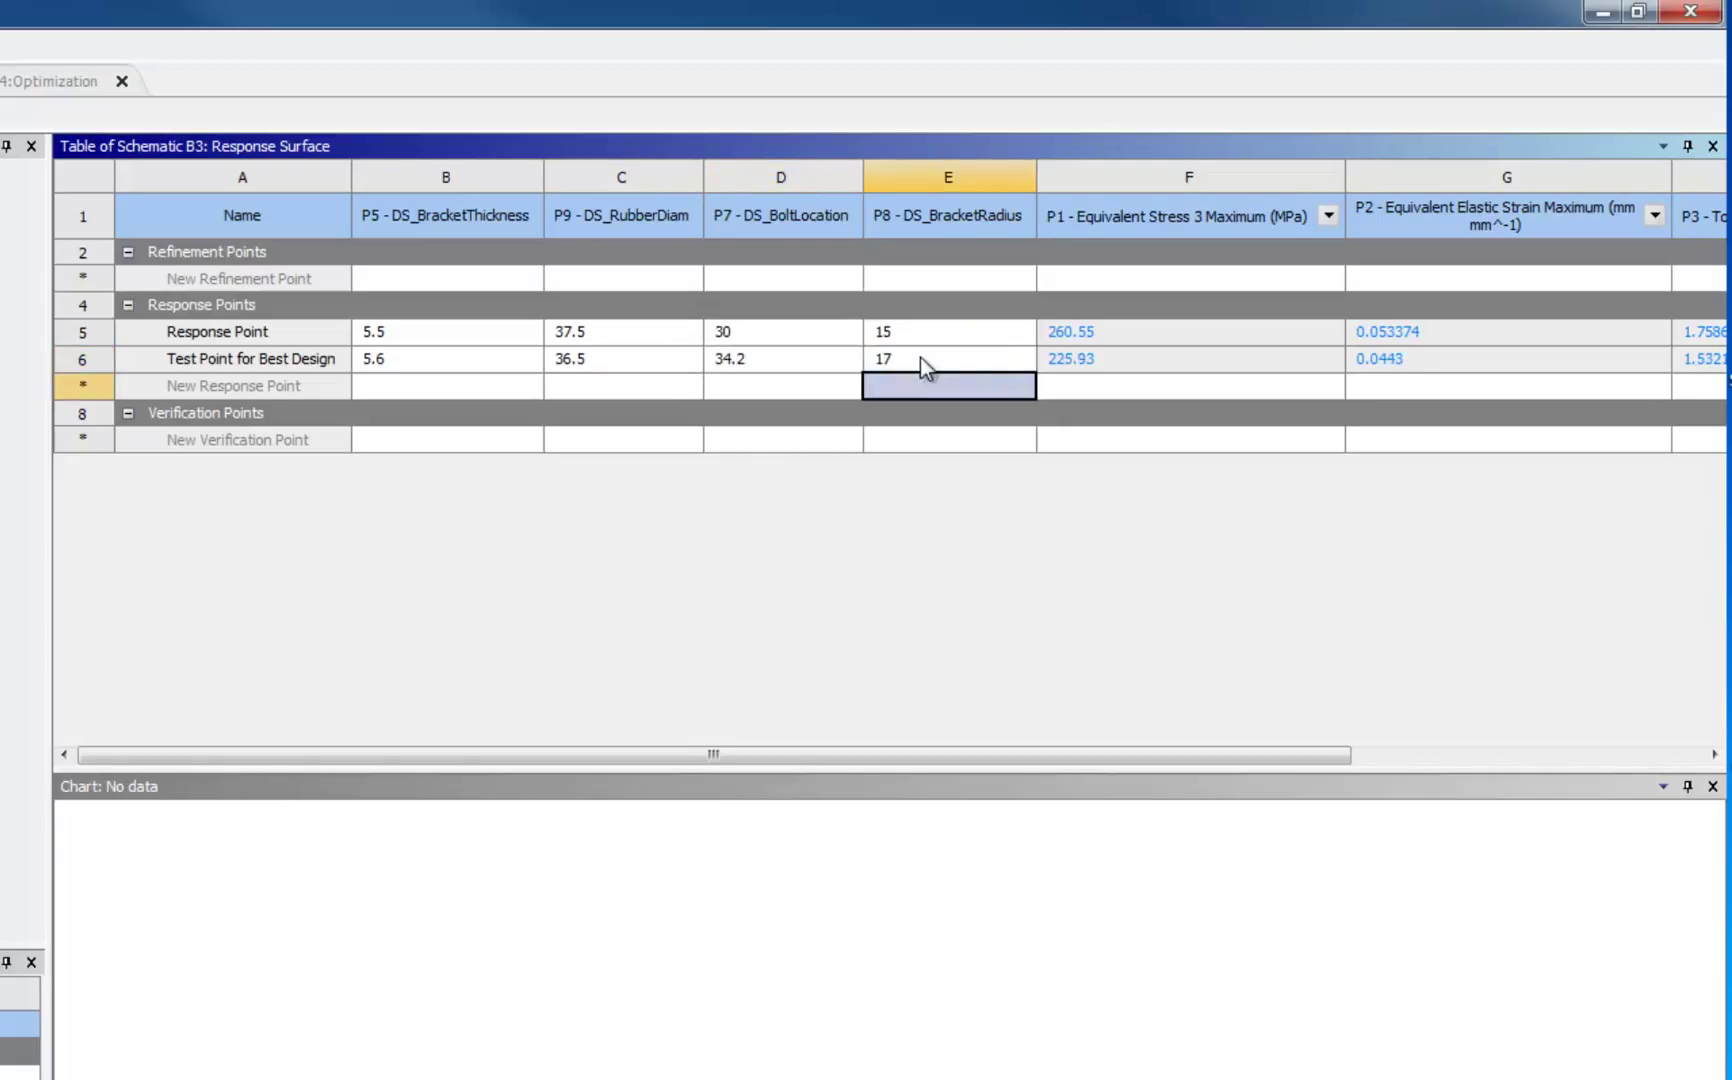
pyautogui.click(1150, 358)
pyautogui.click(1410, 367)
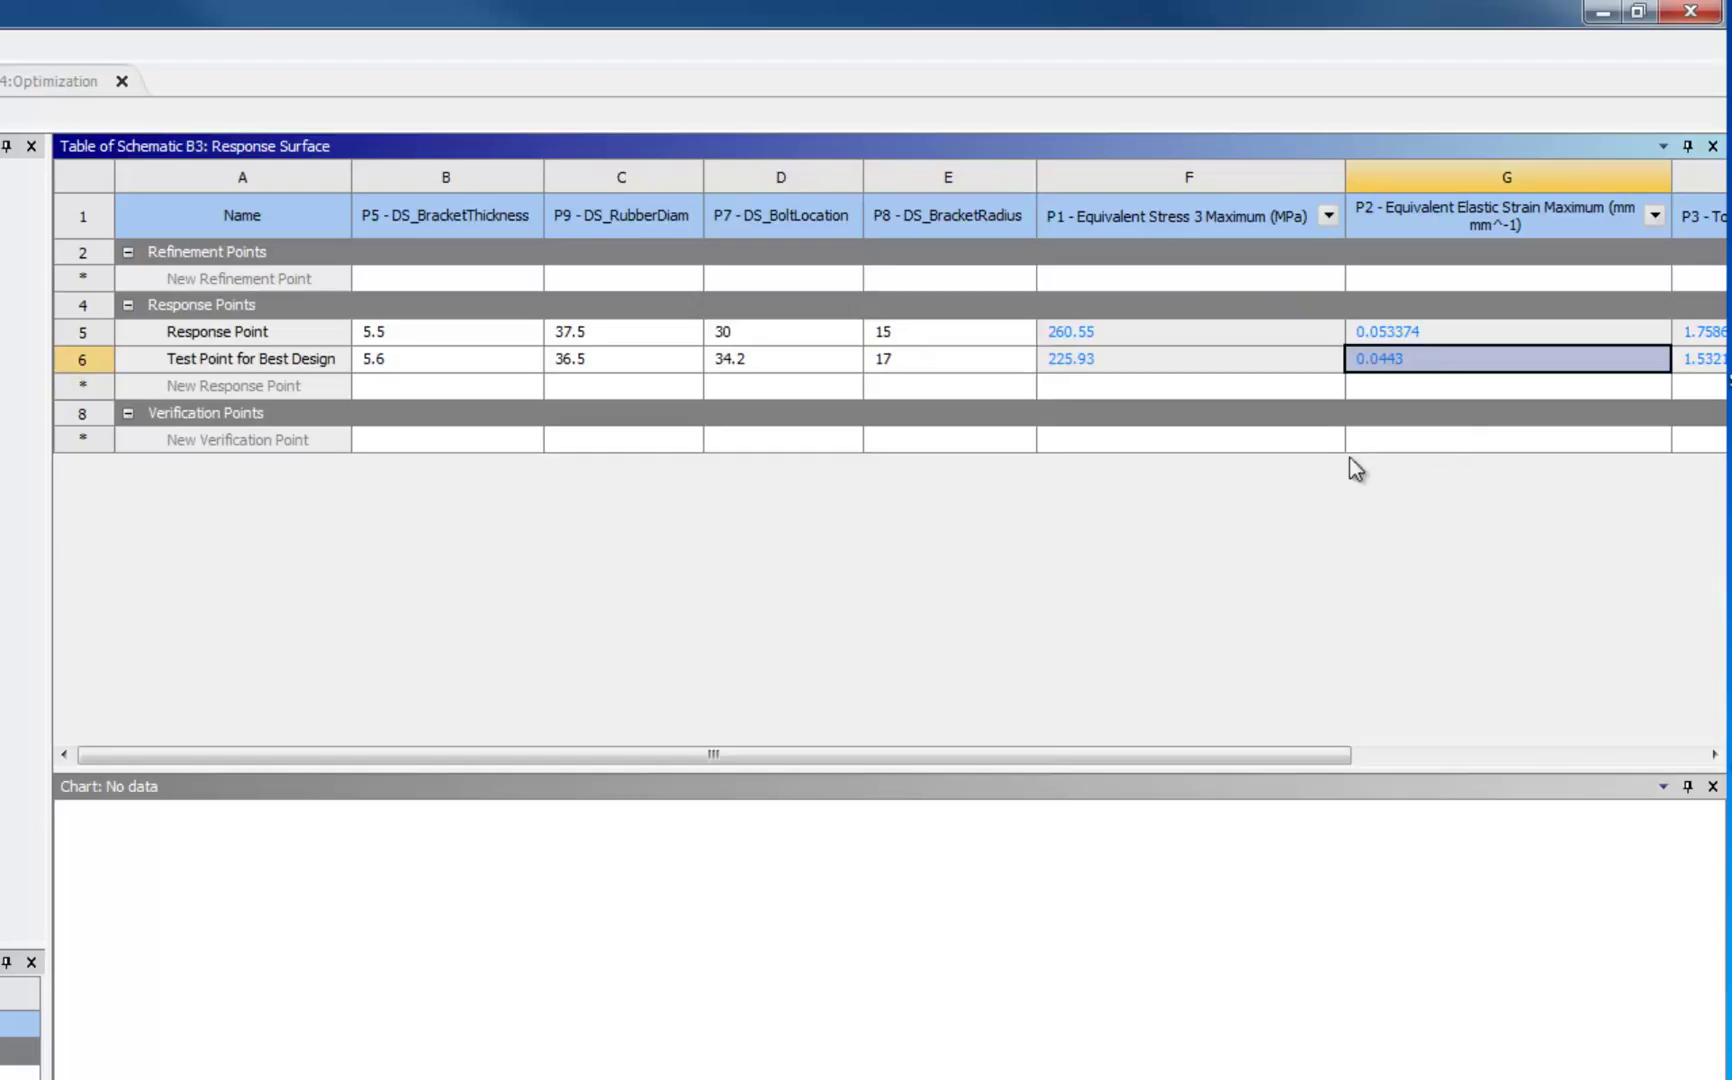
pyautogui.moveTo(1183, 754); pyautogui.dragTo(1536, 754)
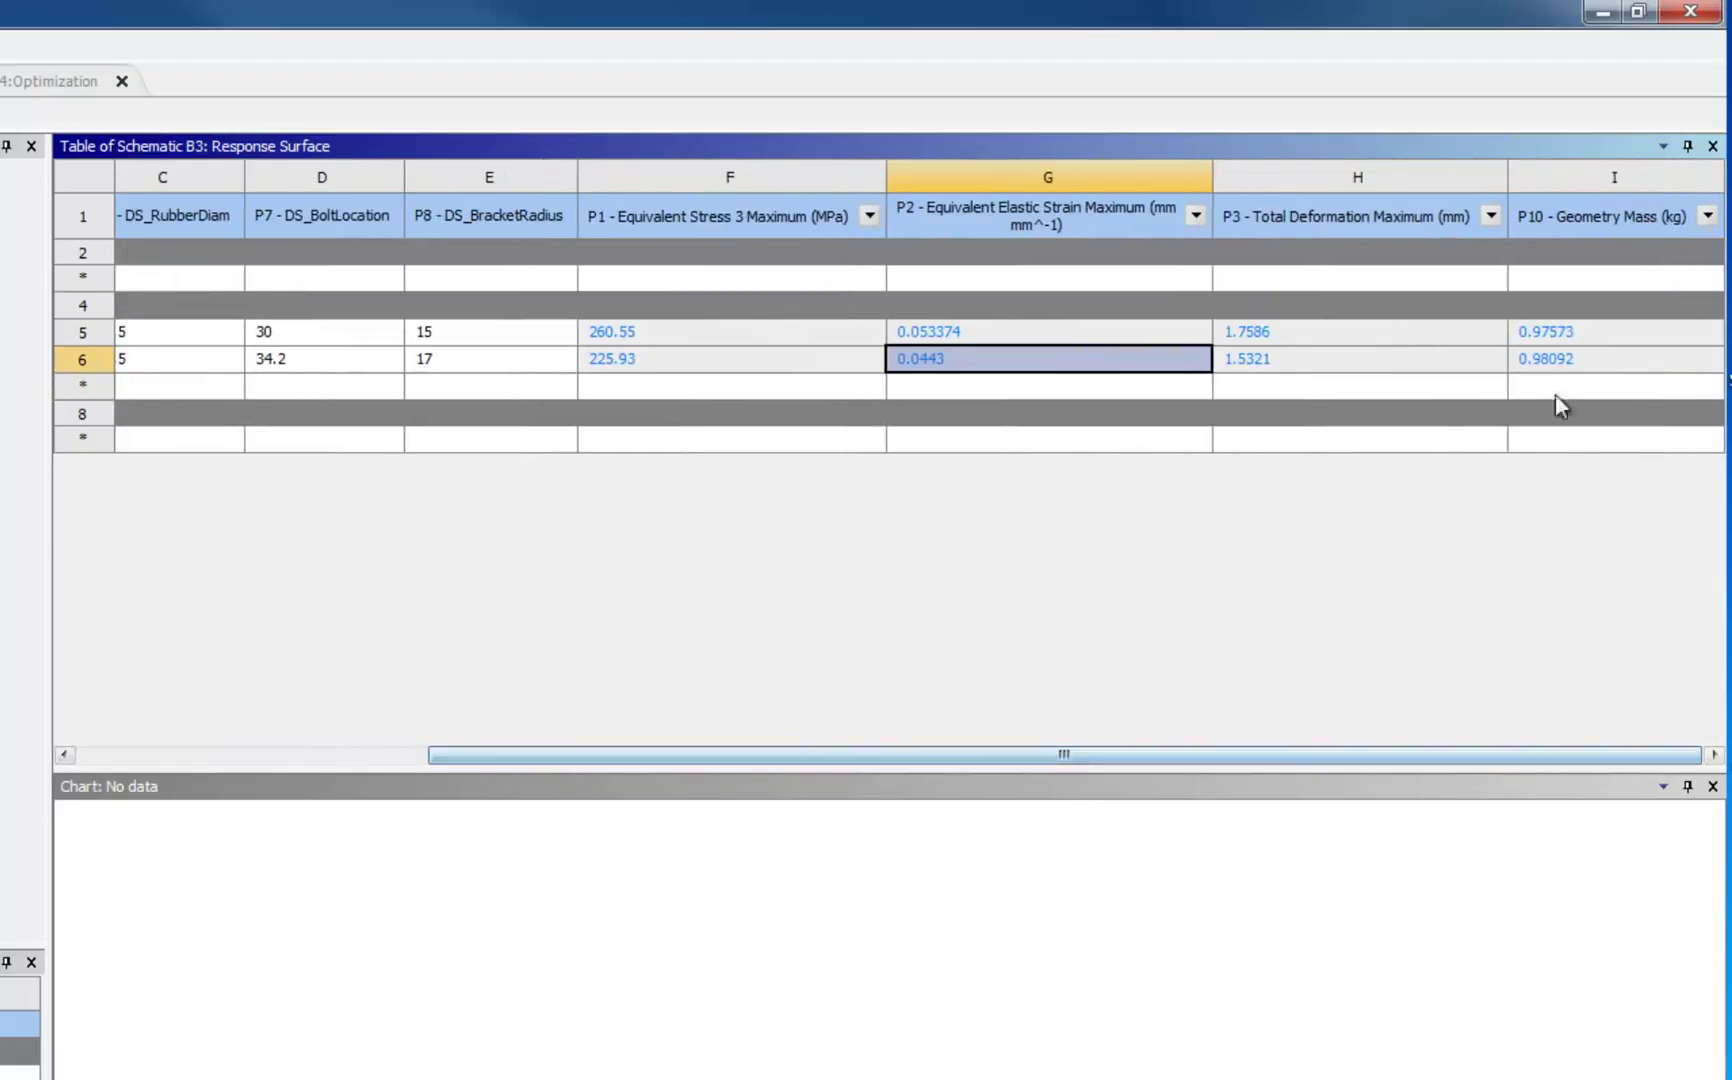
pyautogui.click(1553, 362)
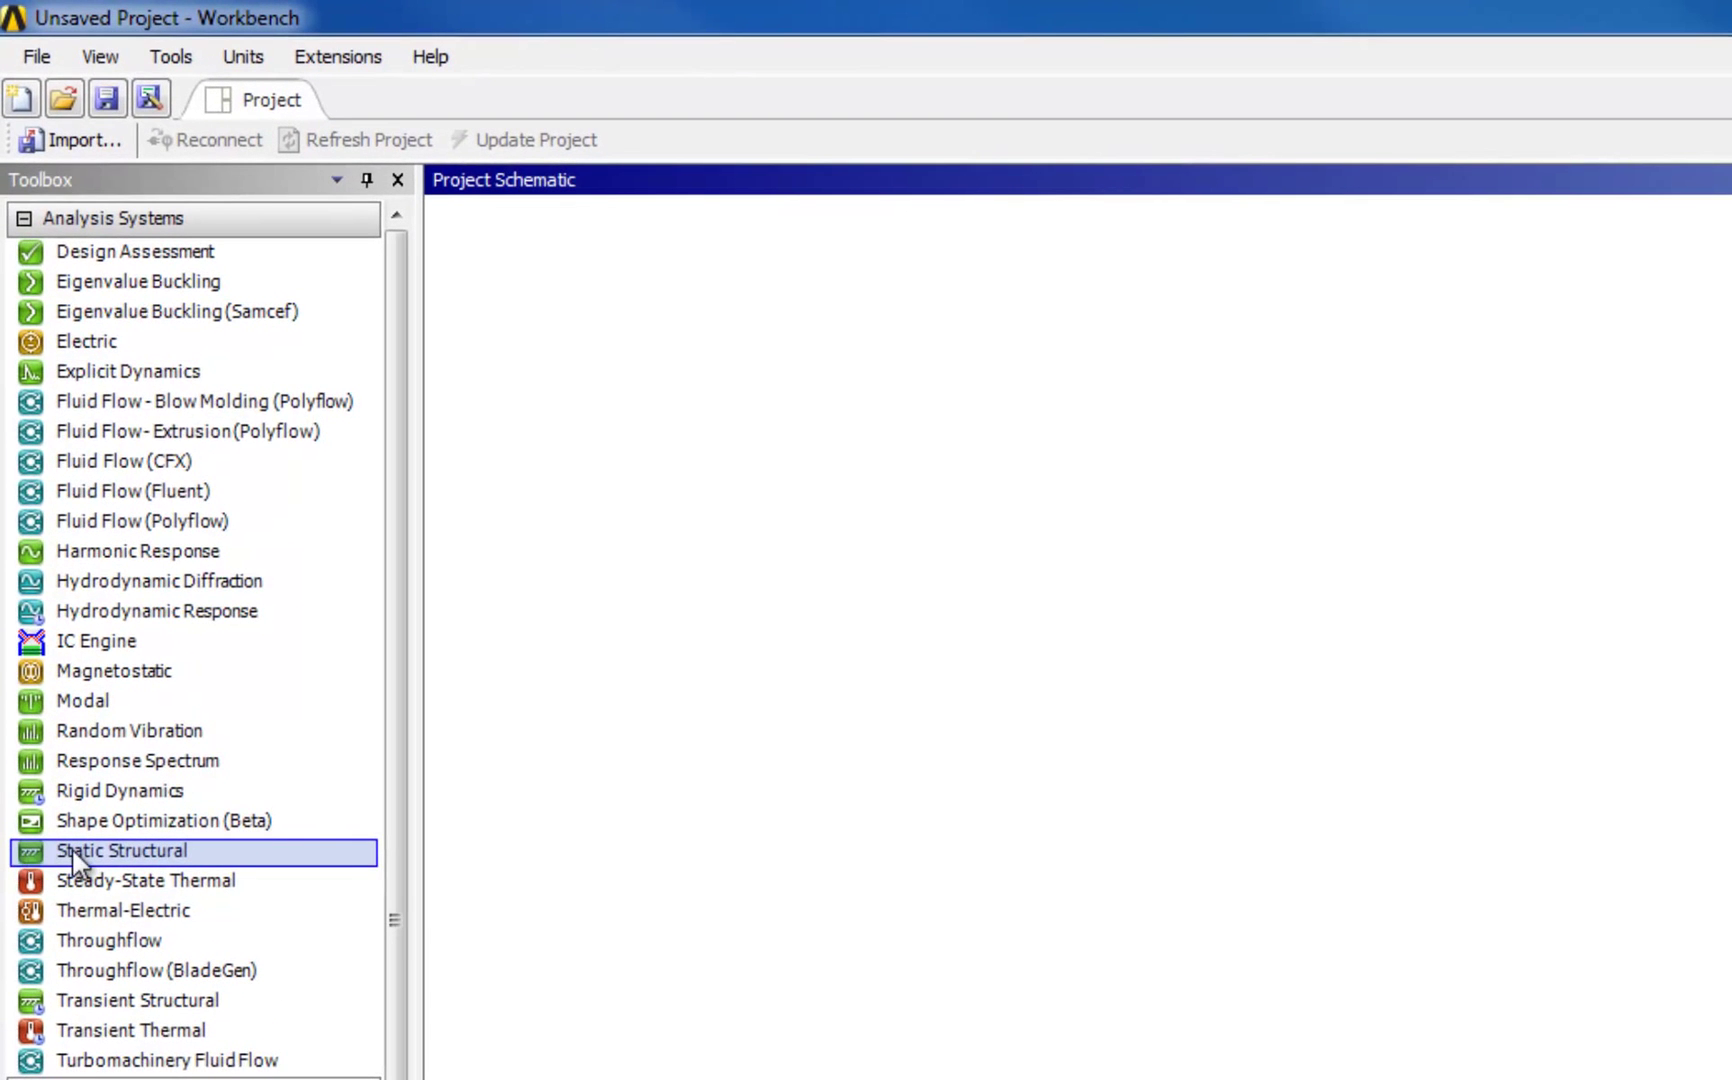
# - Add a Static Structural system and import the Rubber.xml Mooney-Rivlin elastomer into its Engineering Data
pyautogui.doubleClick(74, 850)
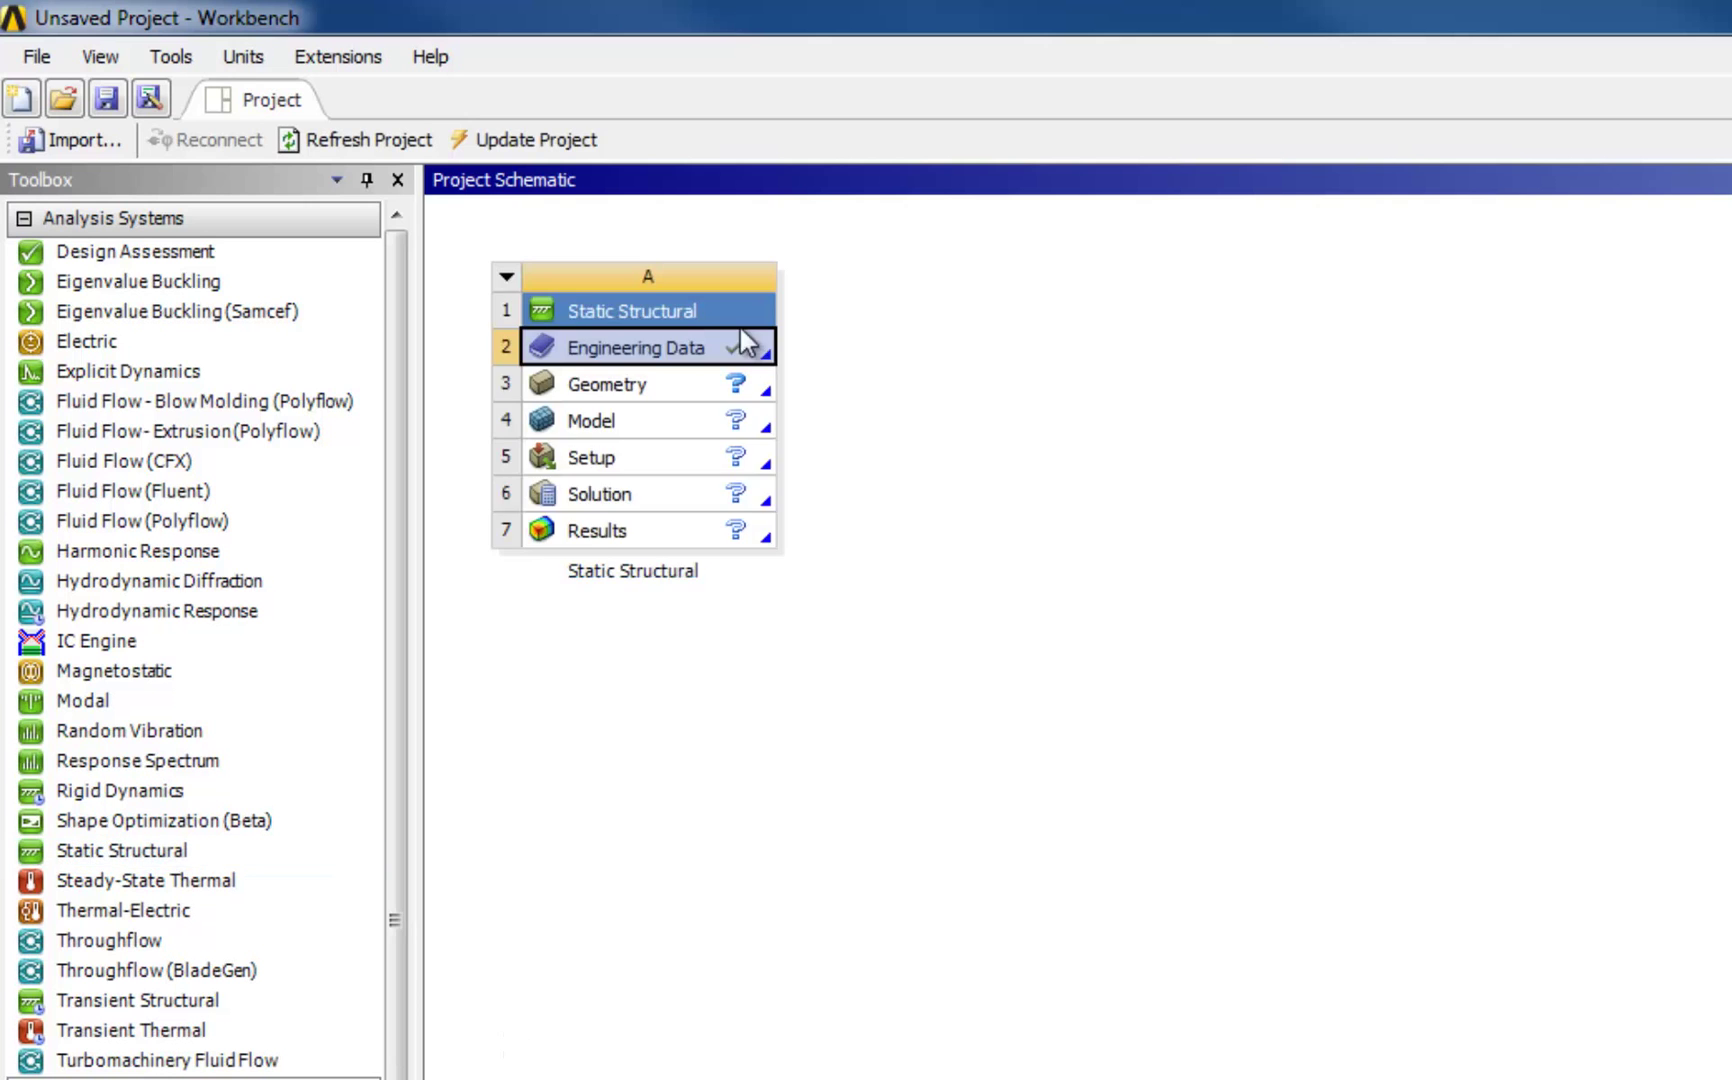
pyautogui.rightClick(722, 330)
pyautogui.click(785, 347)
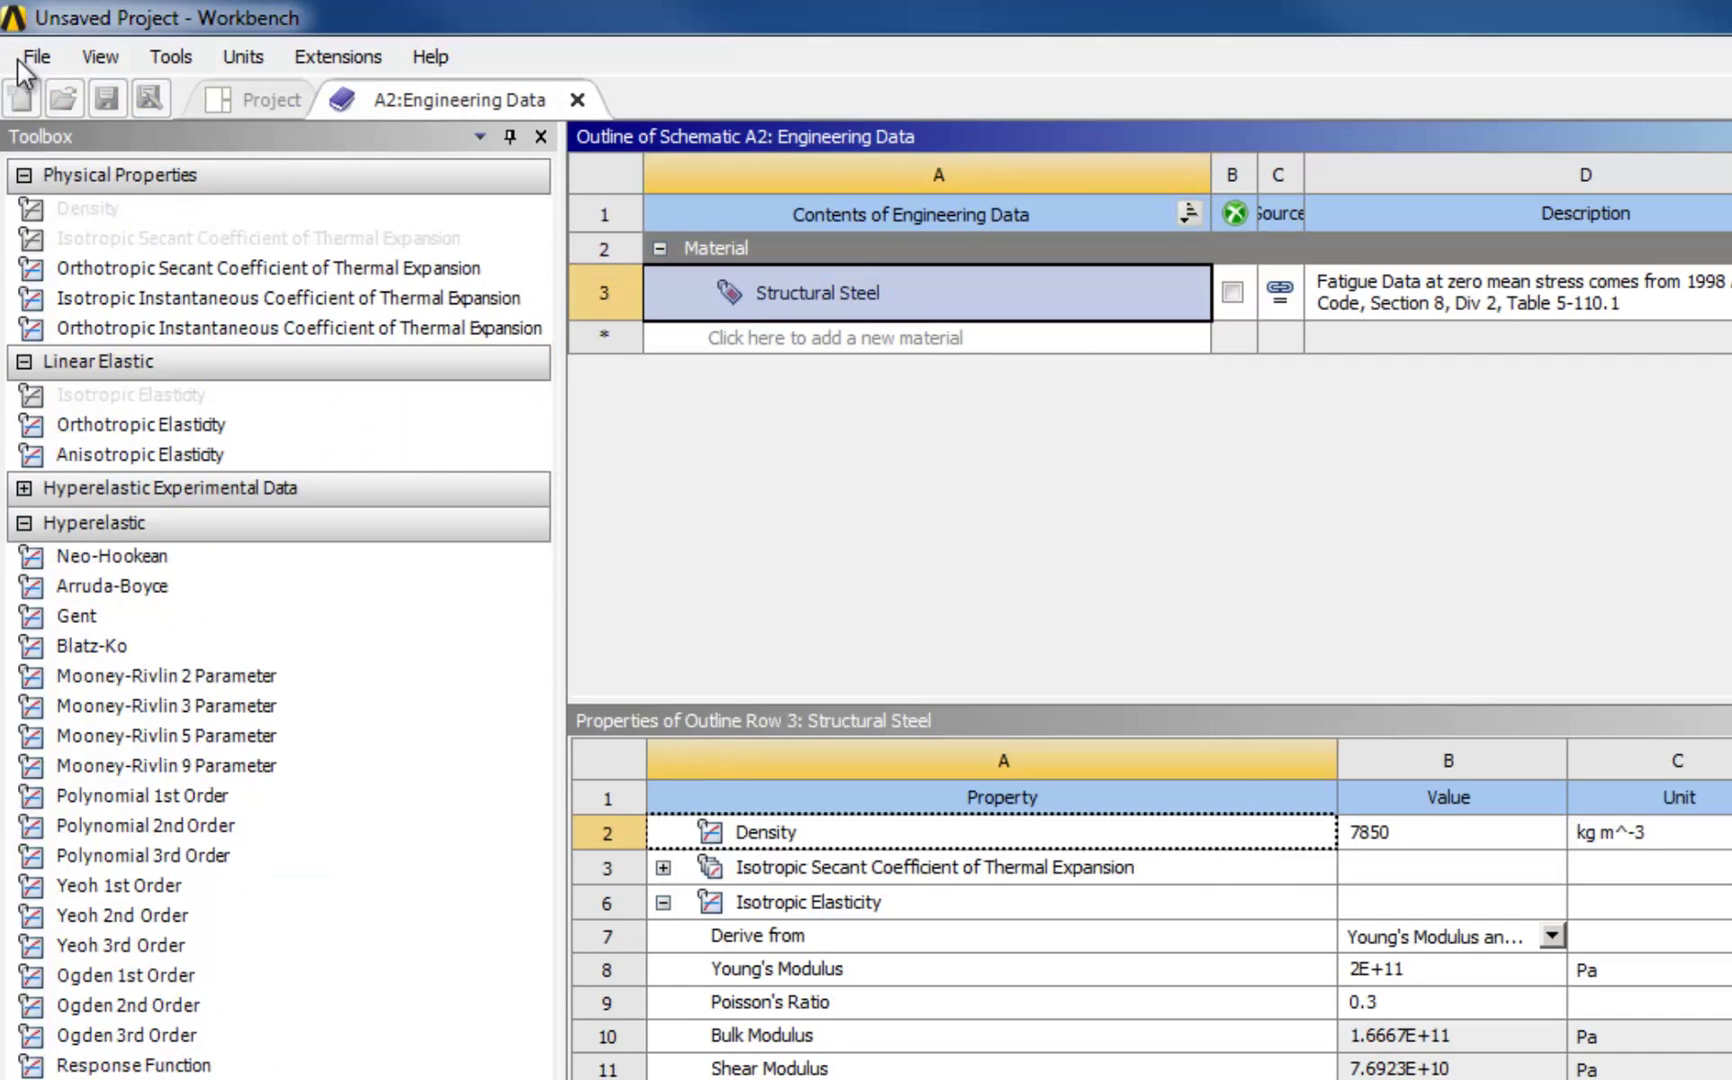
pyautogui.click(36, 56)
pyautogui.click(125, 738)
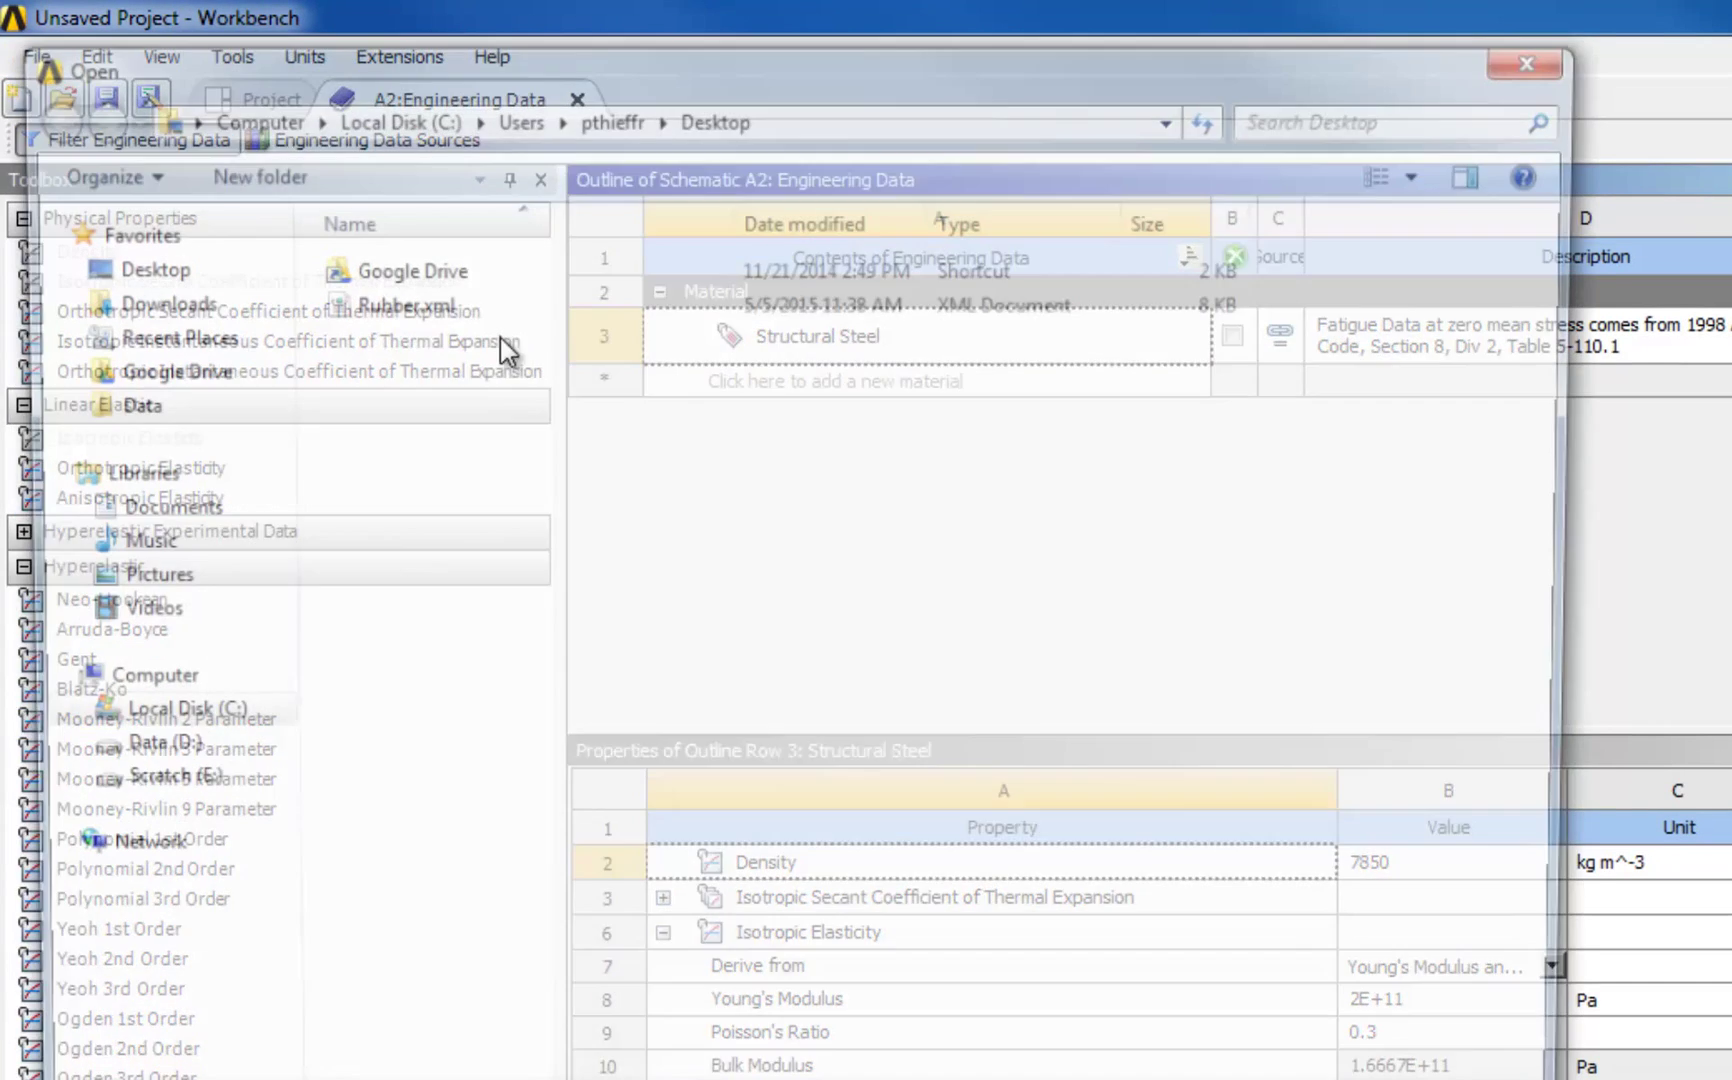
pyautogui.doubleClick(425, 309)
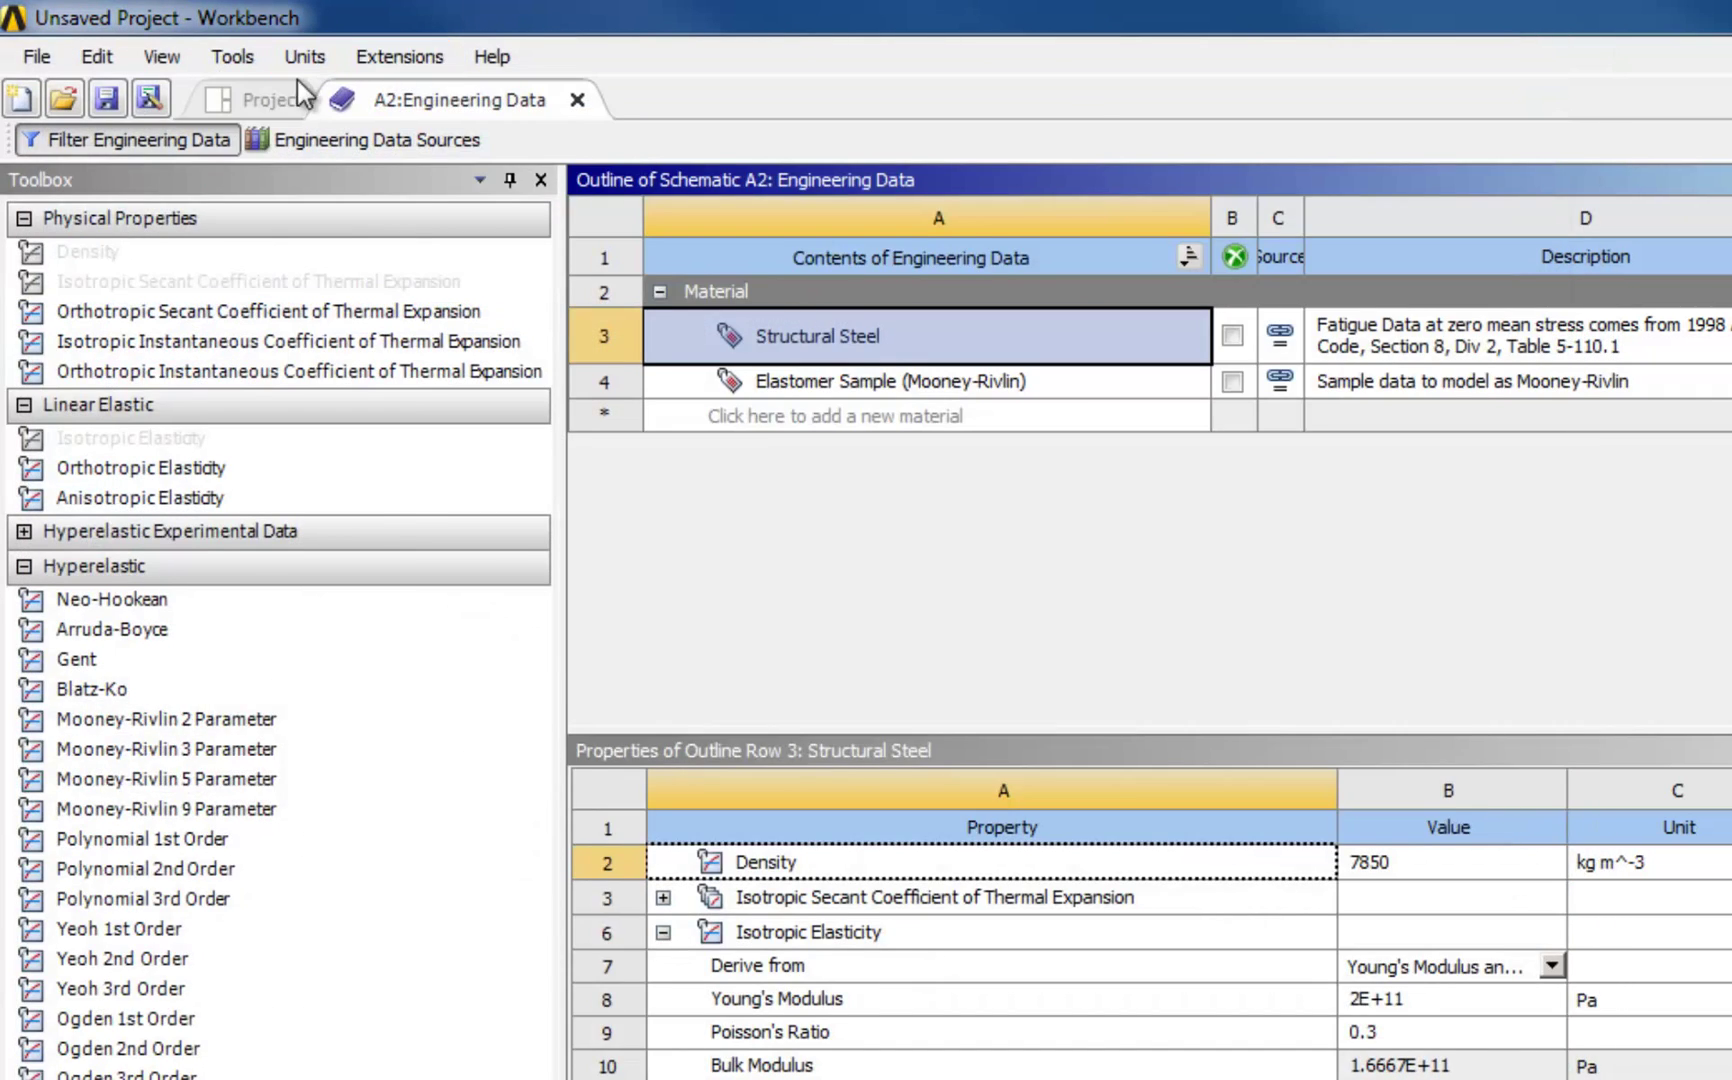
# - Import BracketAssembly2.prt as the Static Structural system's geometry
pyautogui.click(268, 99)
pyautogui.click(603, 380)
pyautogui.rightClick(788, 498)
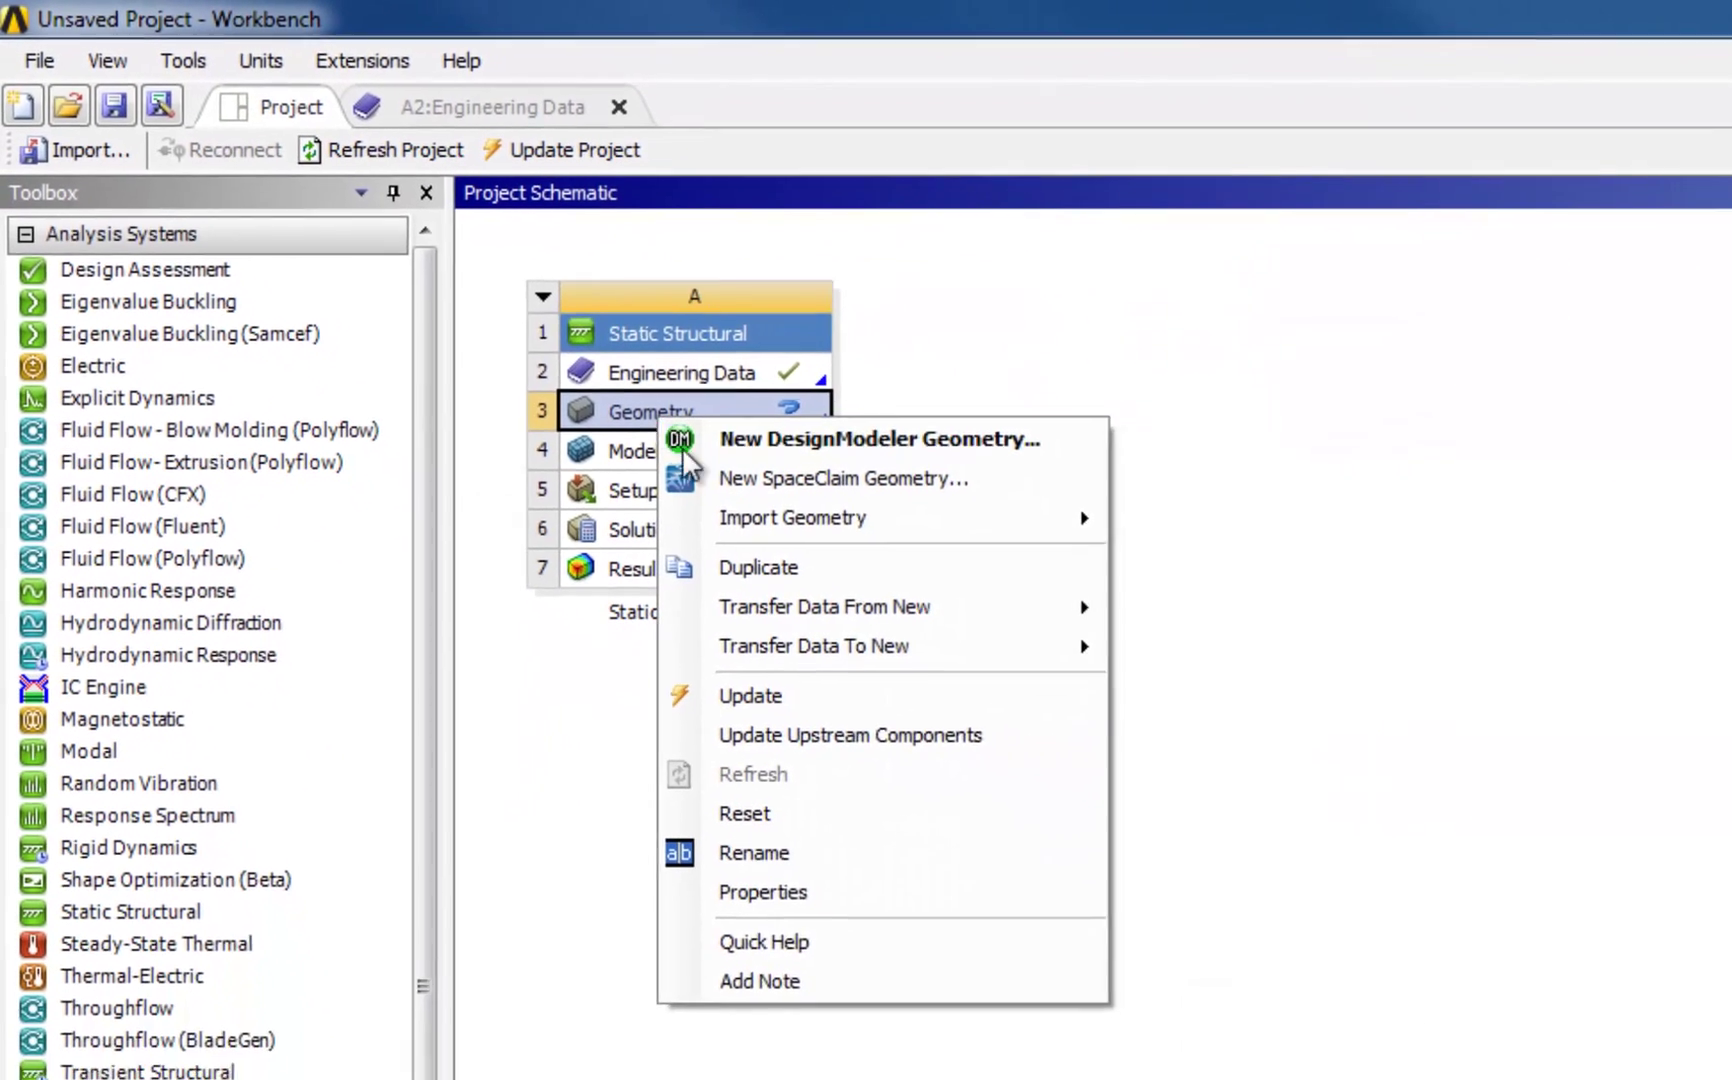
pyautogui.moveTo(875, 490)
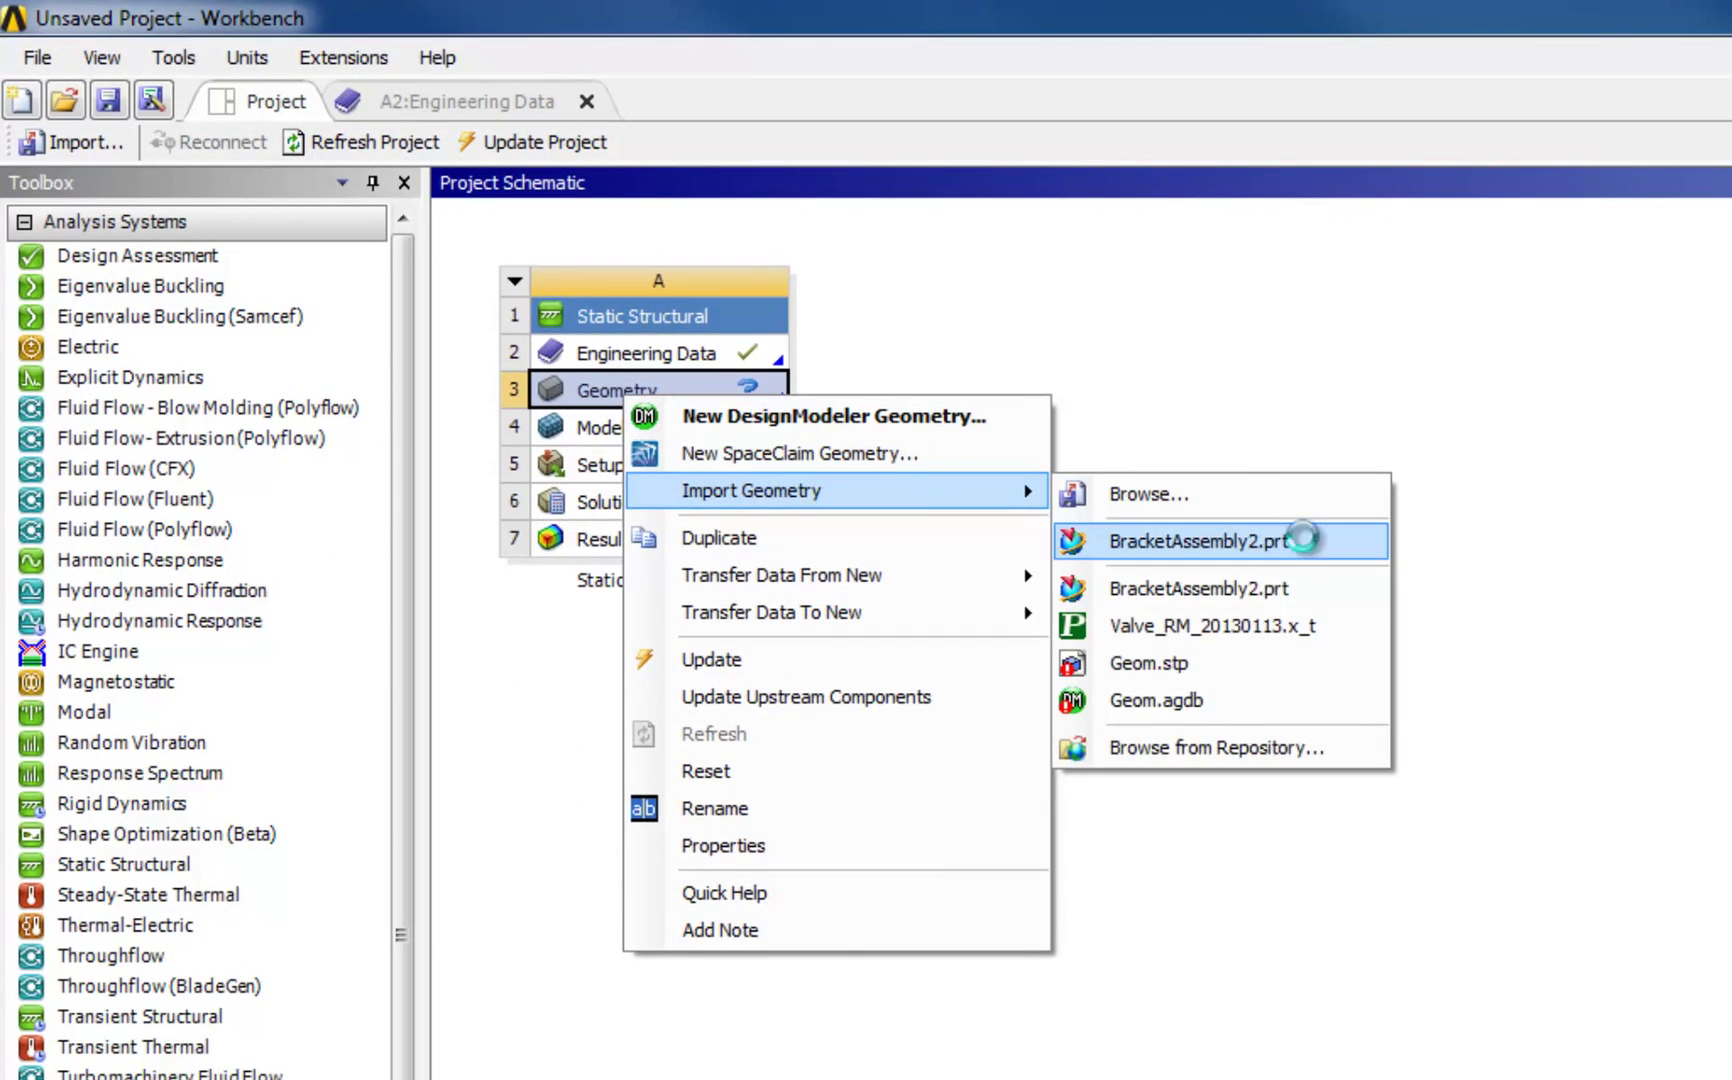
pyautogui.click(1300, 540)
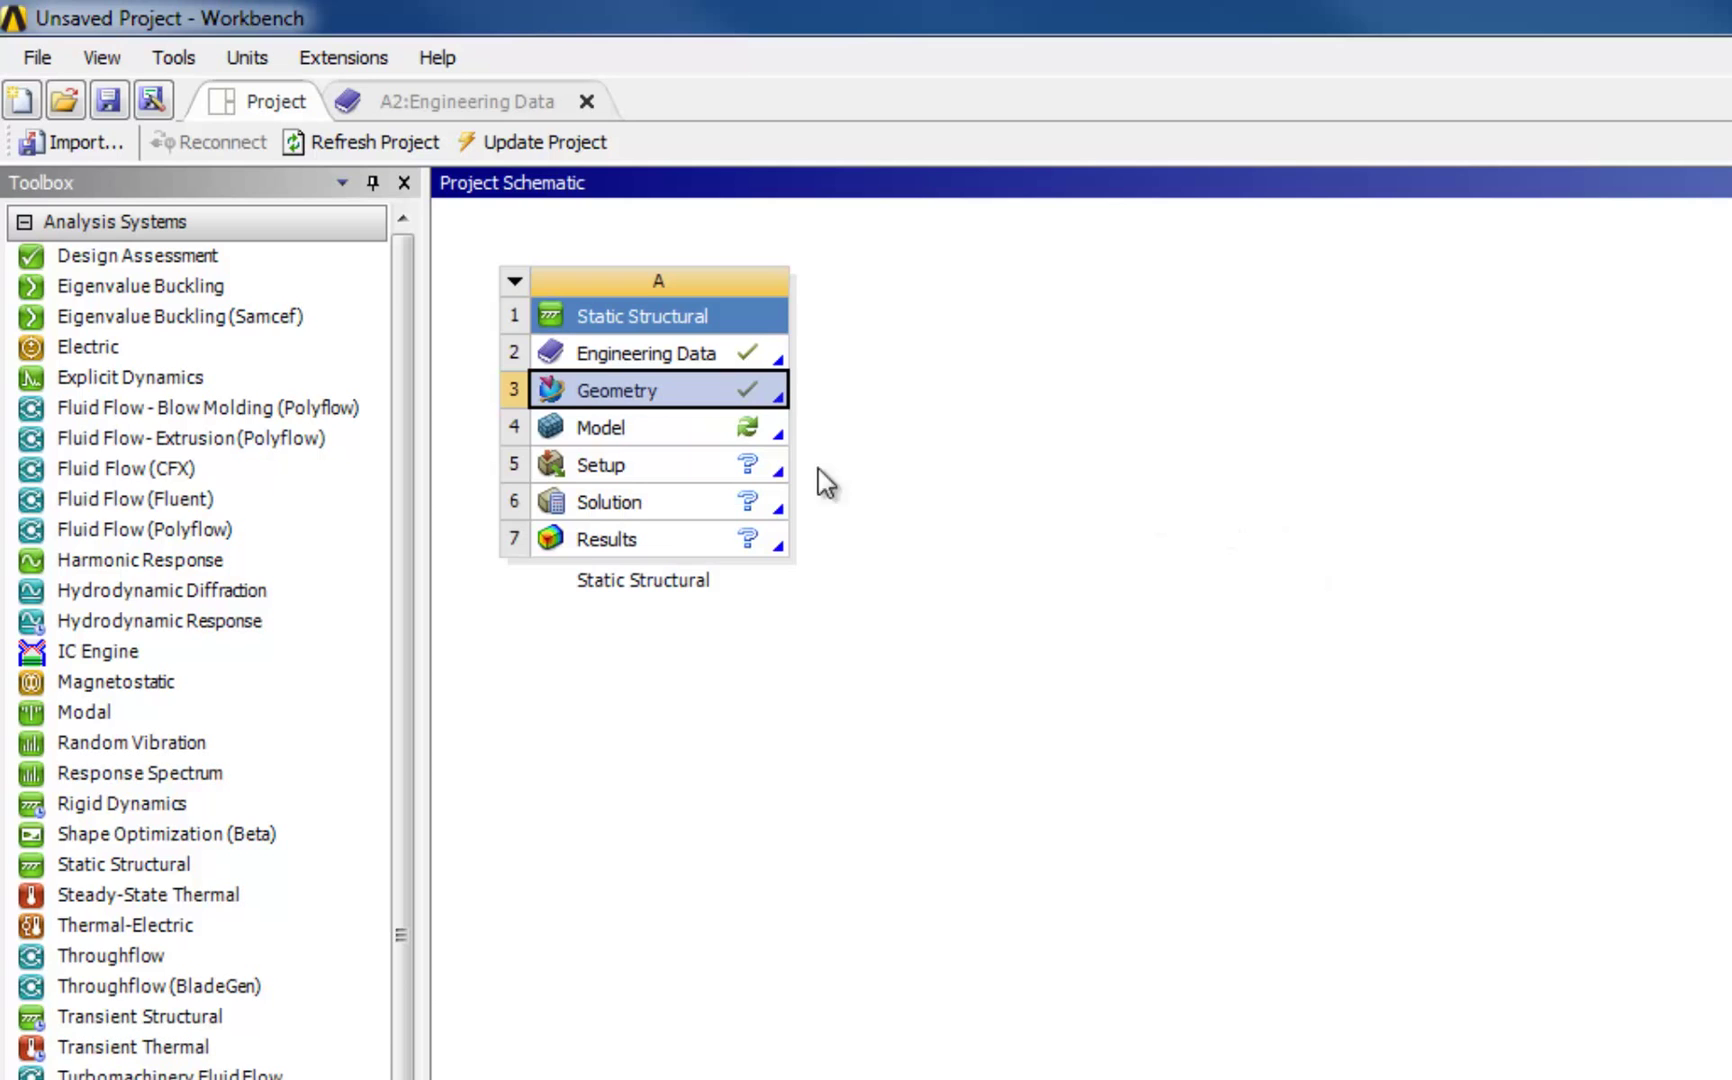
# - Load the geometry into Mechanical and rename the auto-detected contacts based on their definition
pyautogui.doubleClick(645, 427)
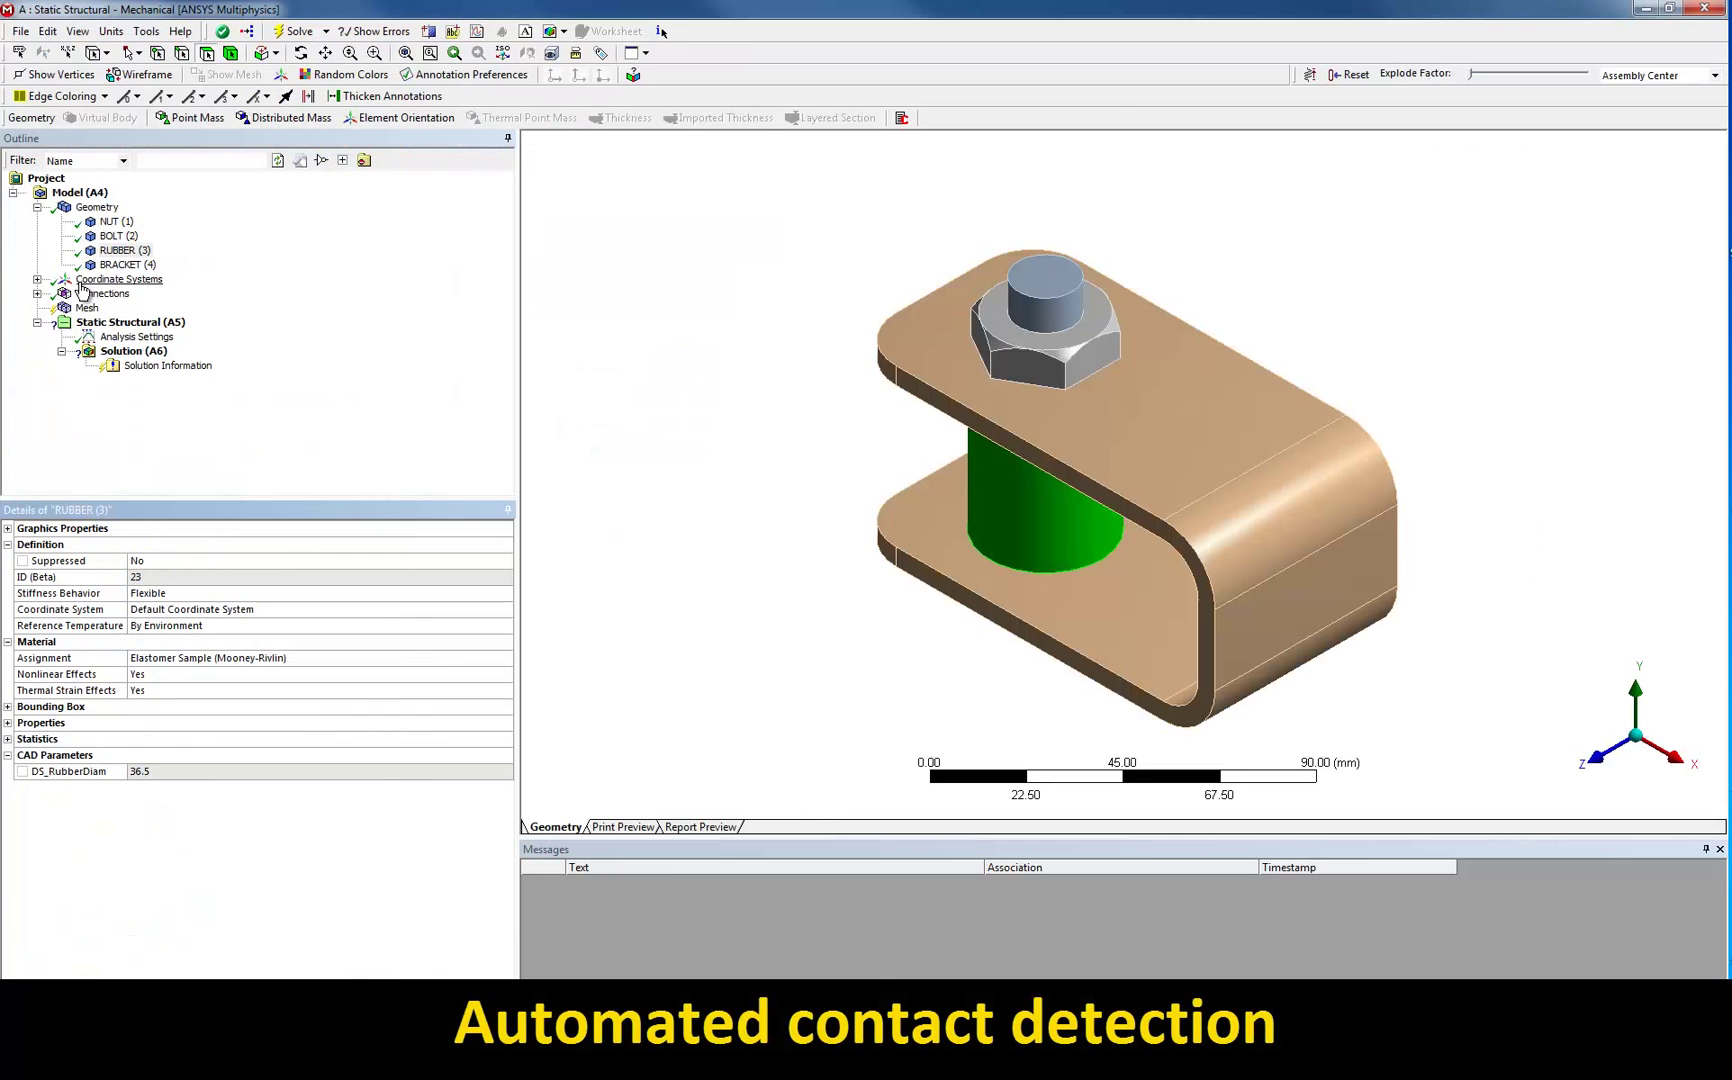
pyautogui.click(37, 294)
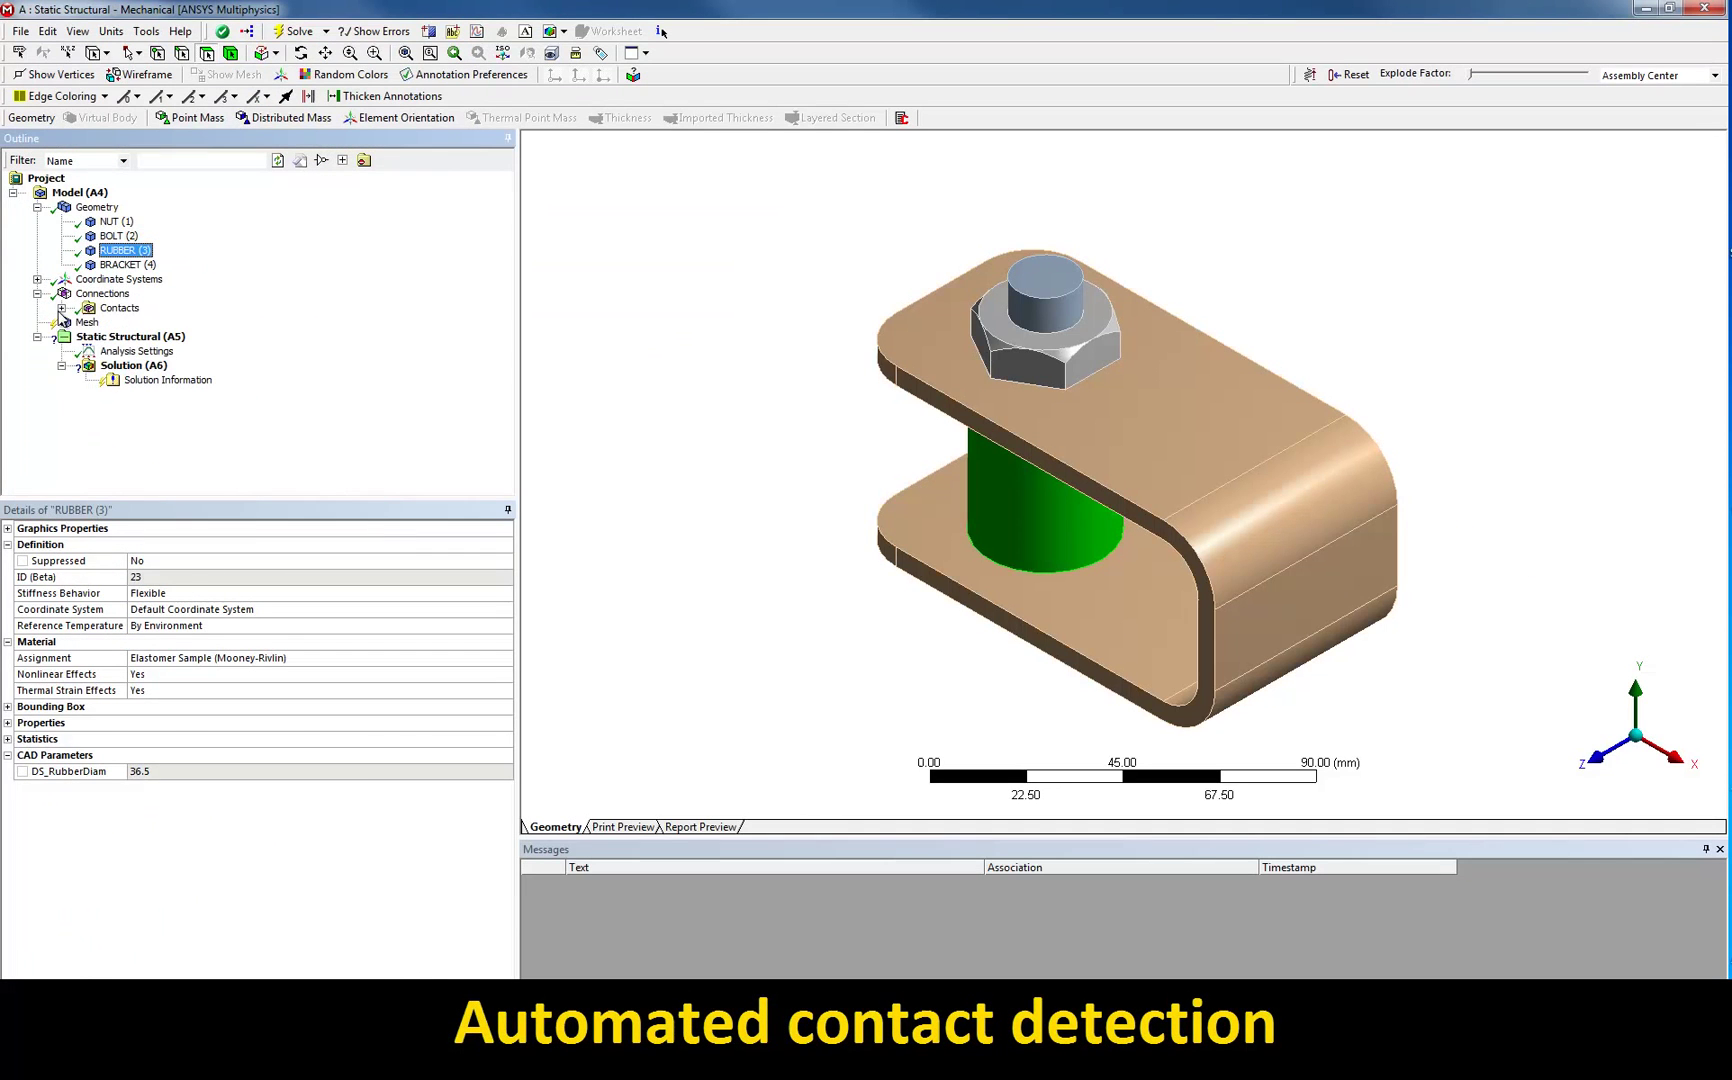
pyautogui.click(61, 309)
pyautogui.click(118, 308)
pyautogui.rightClick(122, 310)
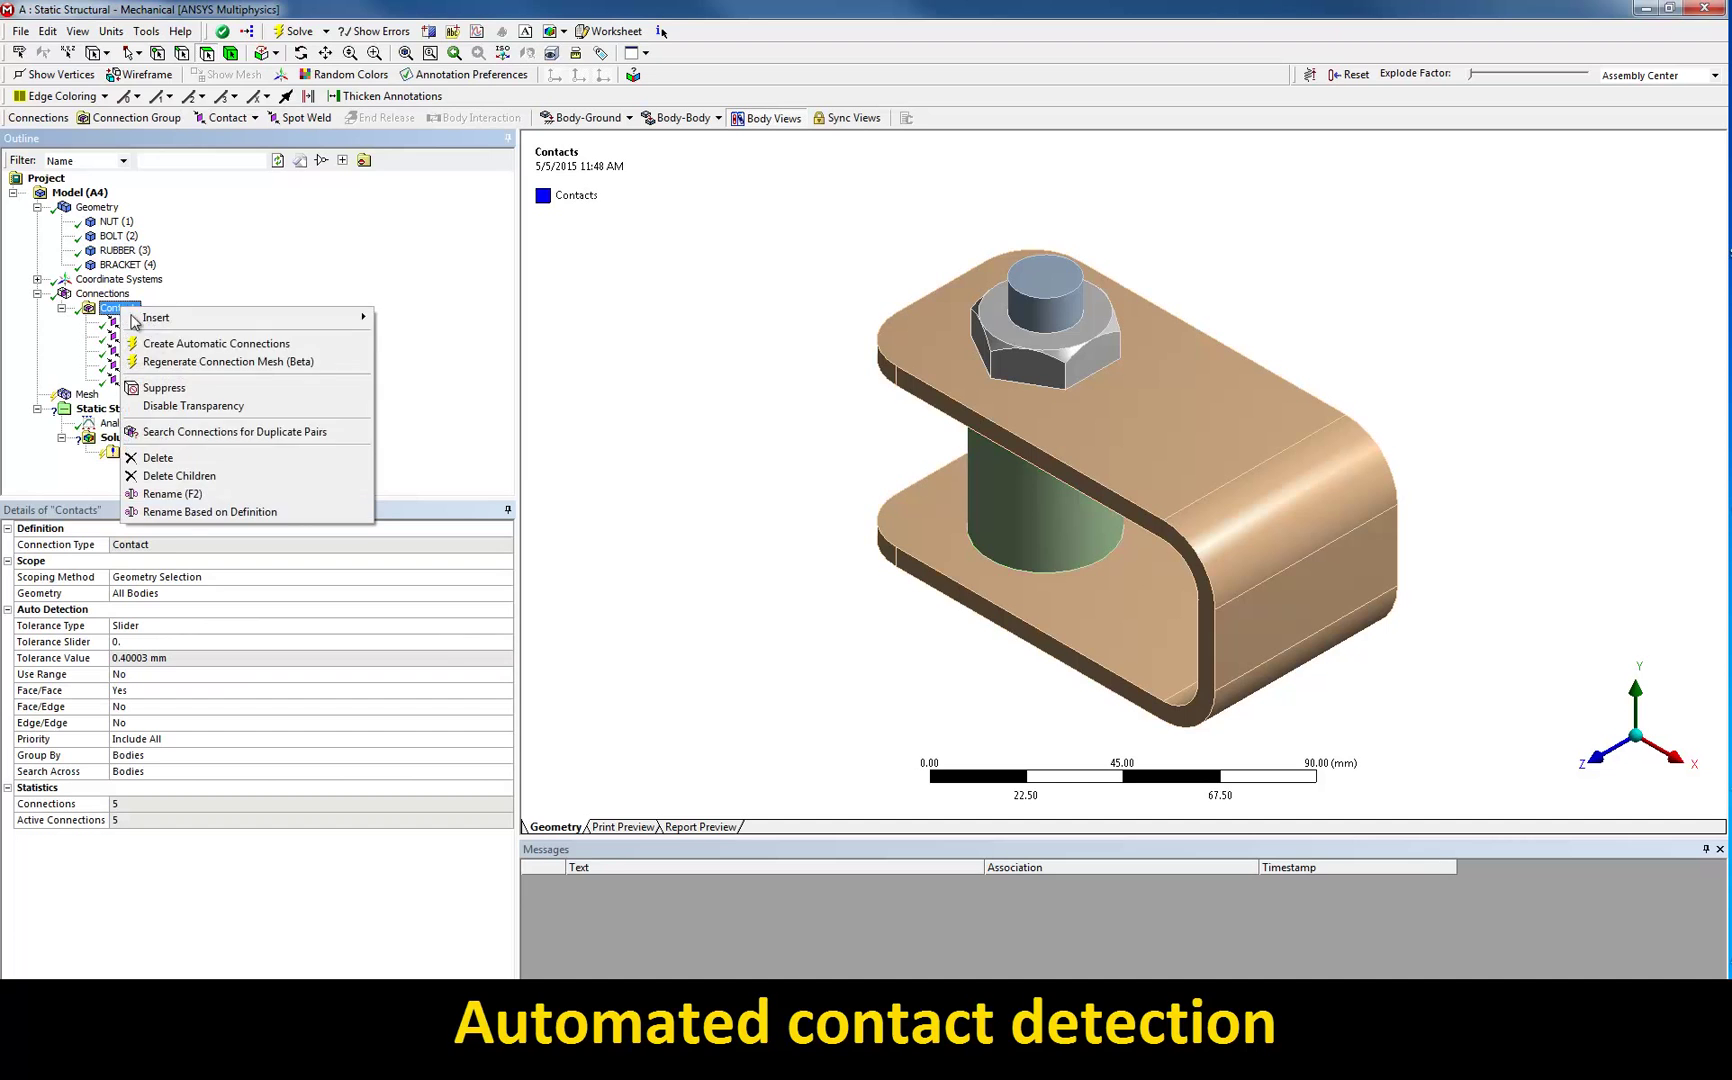
pyautogui.click(205, 511)
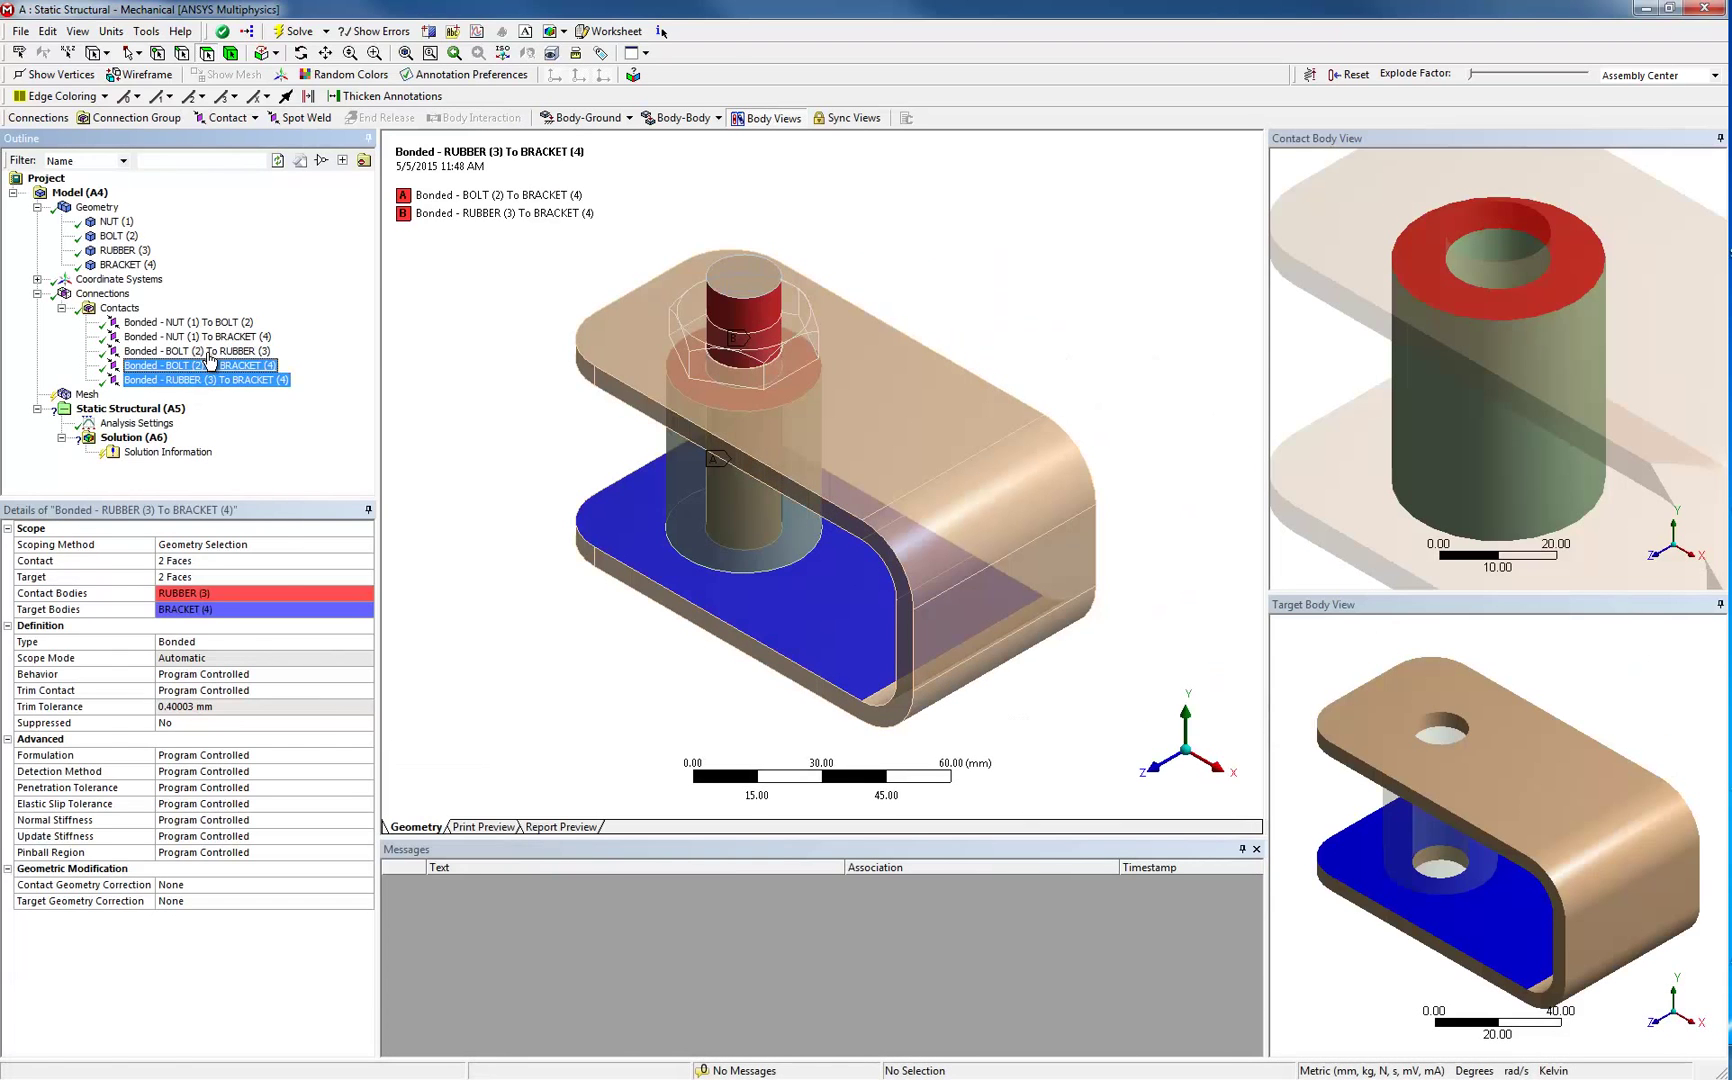
# - Set the bolt–rubber, bolt–bracket and rubber–bracket contacts to Frictional with friction coefficient 0.15
pyautogui.keyDown('shift'); pyautogui.click(206, 380); pyautogui.keyUp('shift')
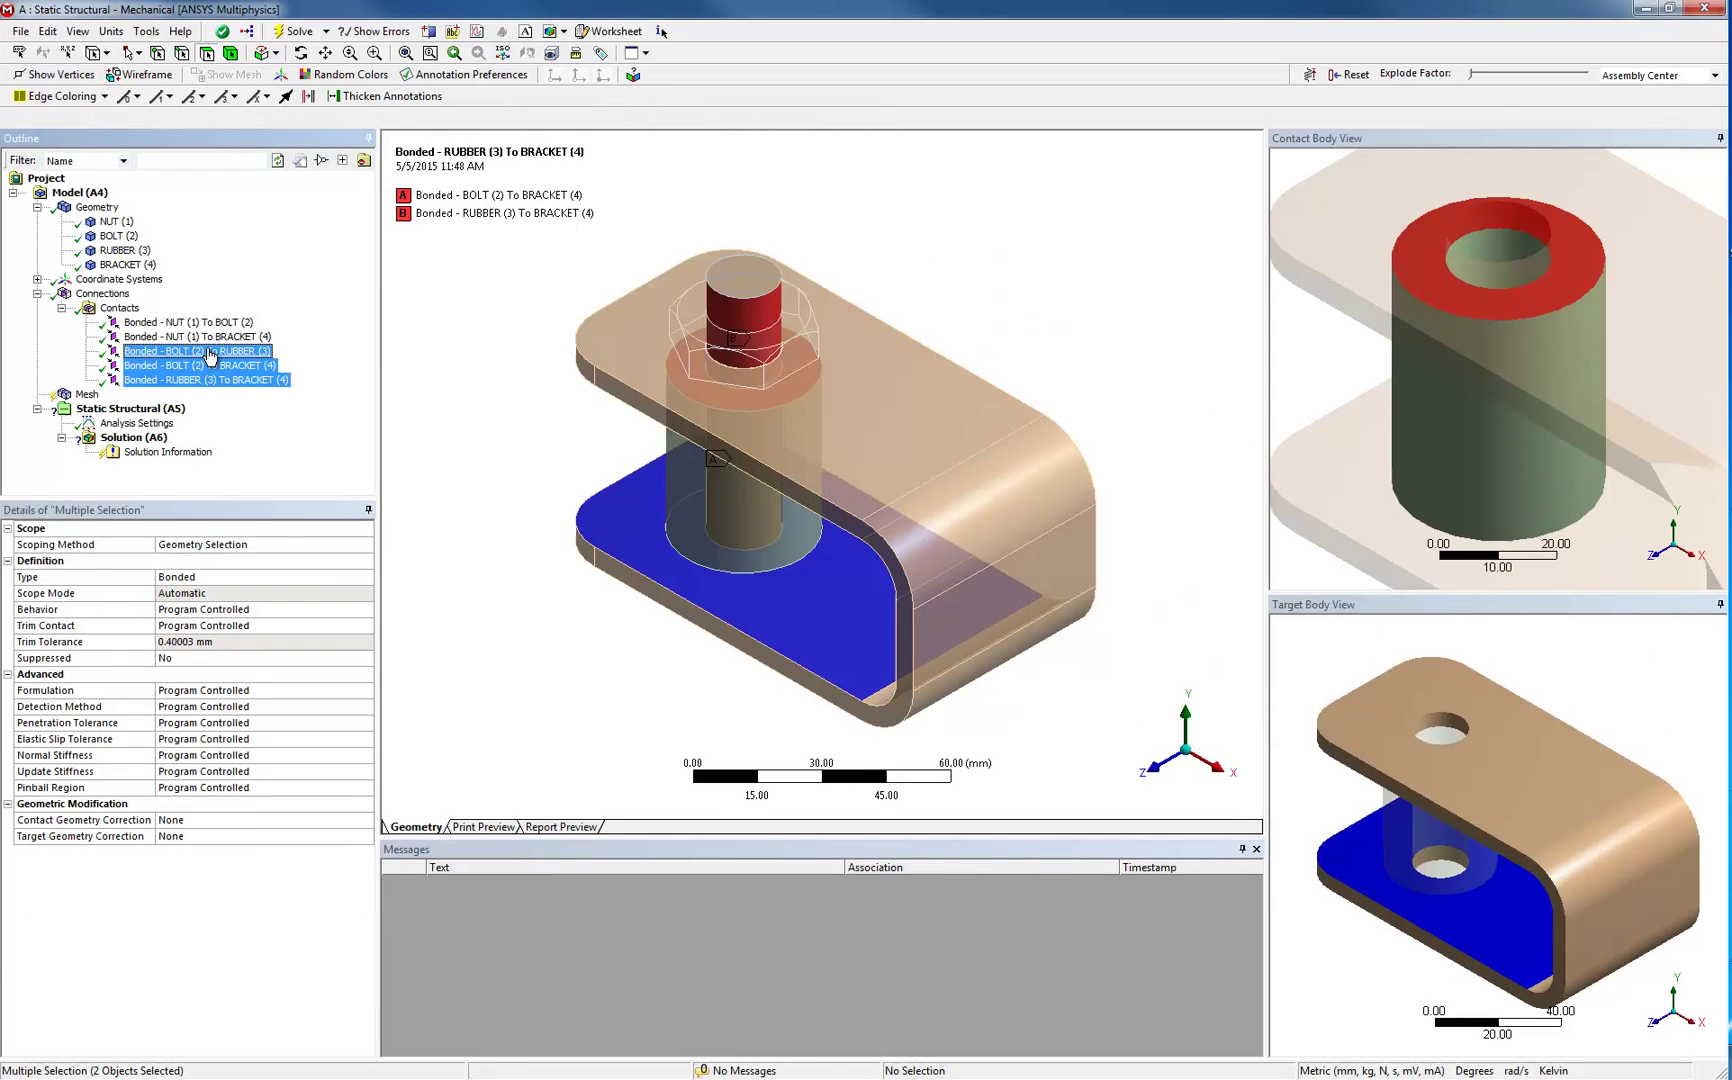
pyautogui.click(364, 578)
pyautogui.click(366, 577)
pyautogui.click(343, 641)
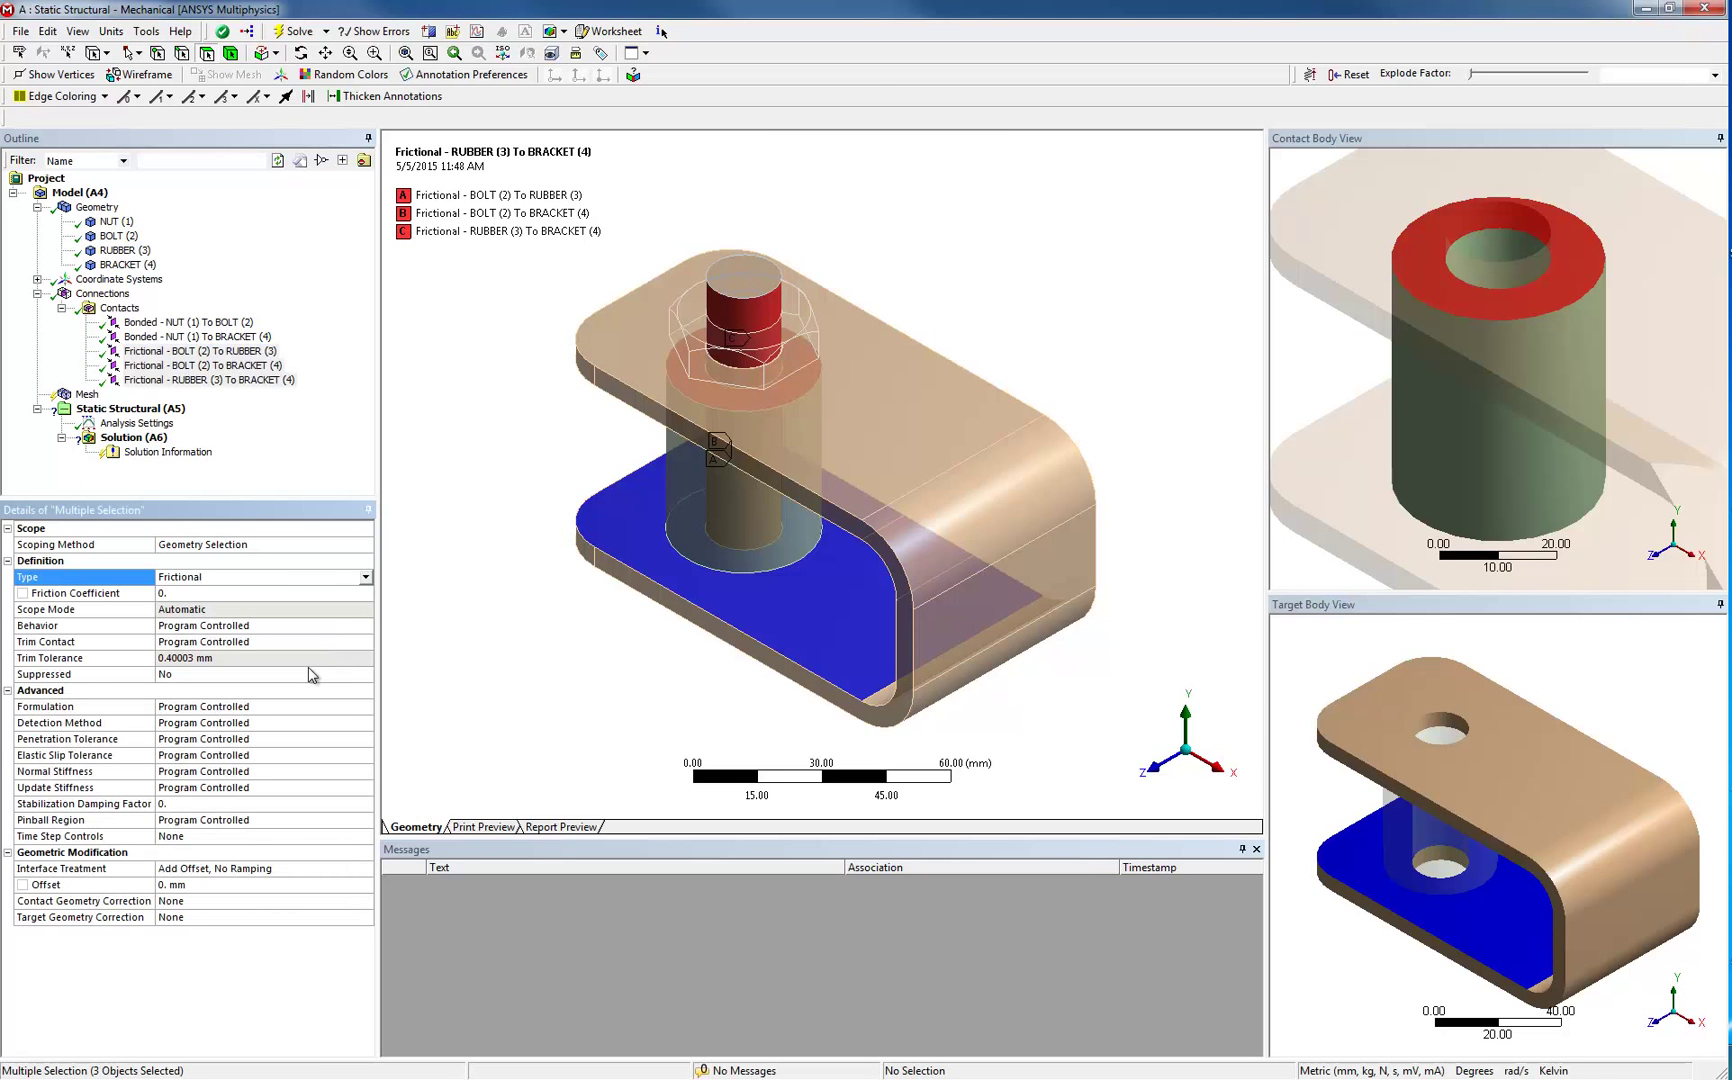
pyautogui.click(268, 591)
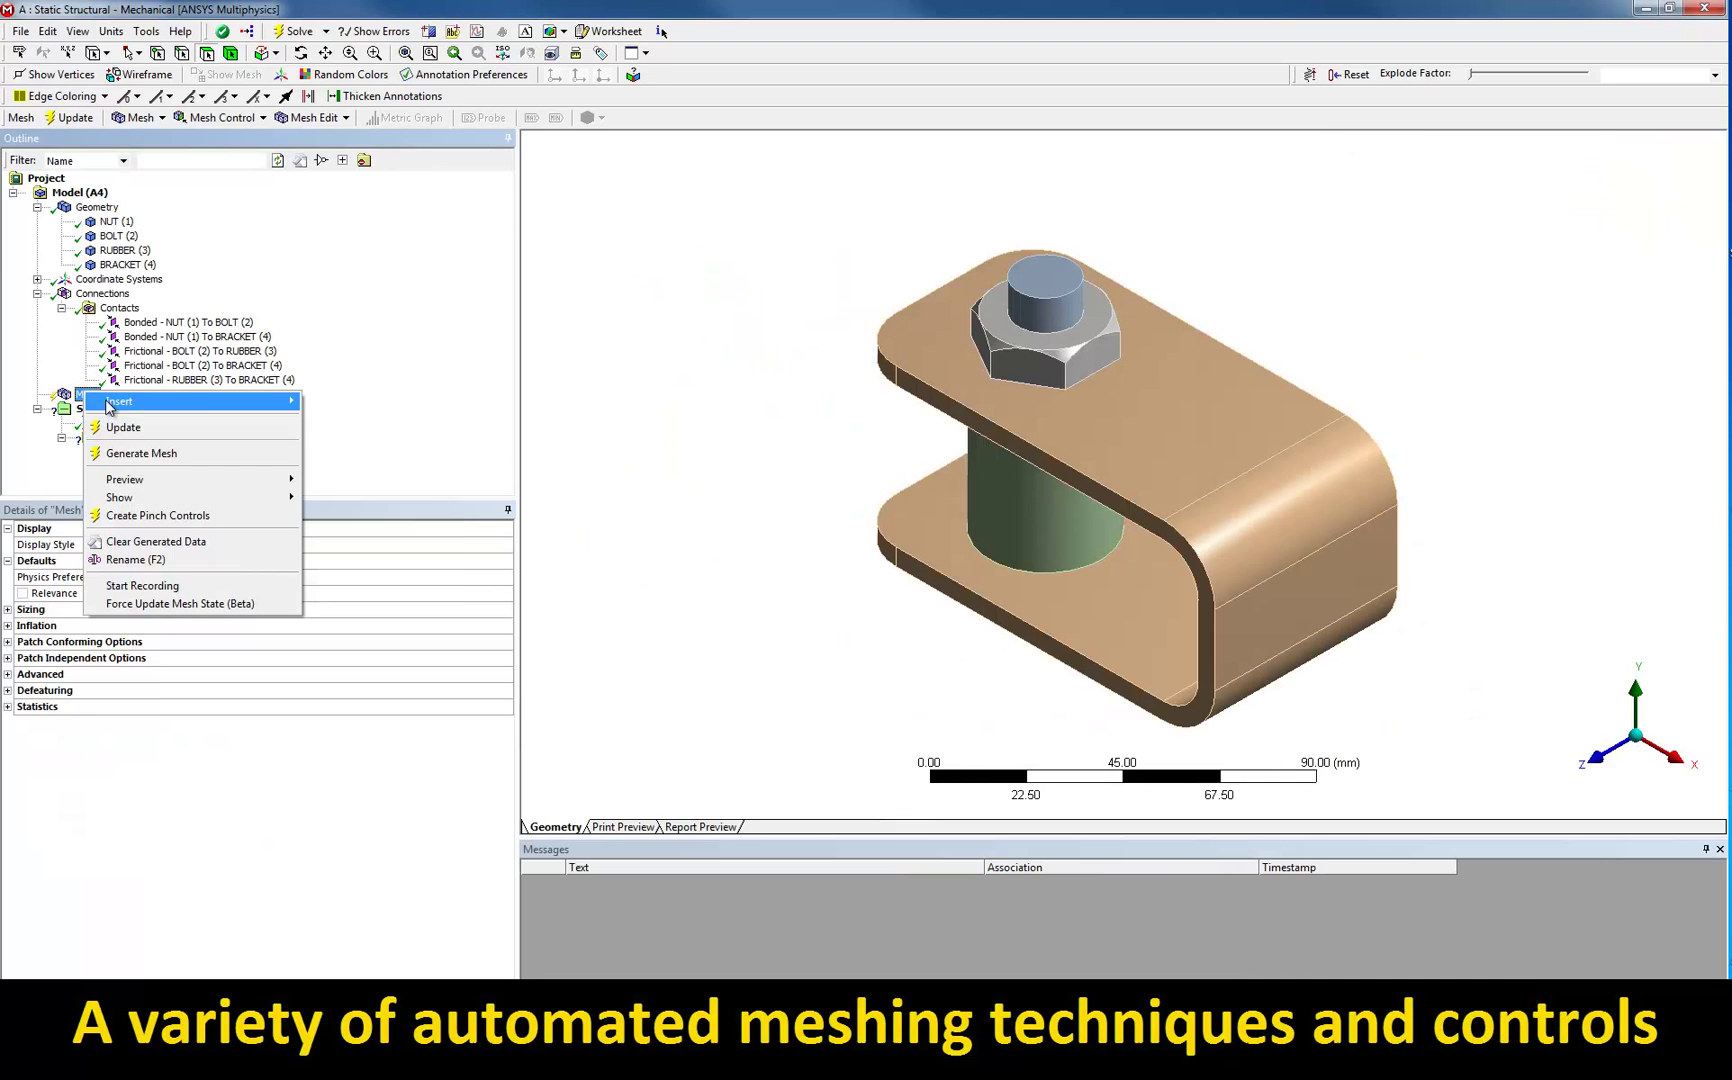
# - Add a mesh method control scoped to the bracket body and set it to Sweep
pyautogui.moveTo(112, 402)
pyautogui.click(320, 404)
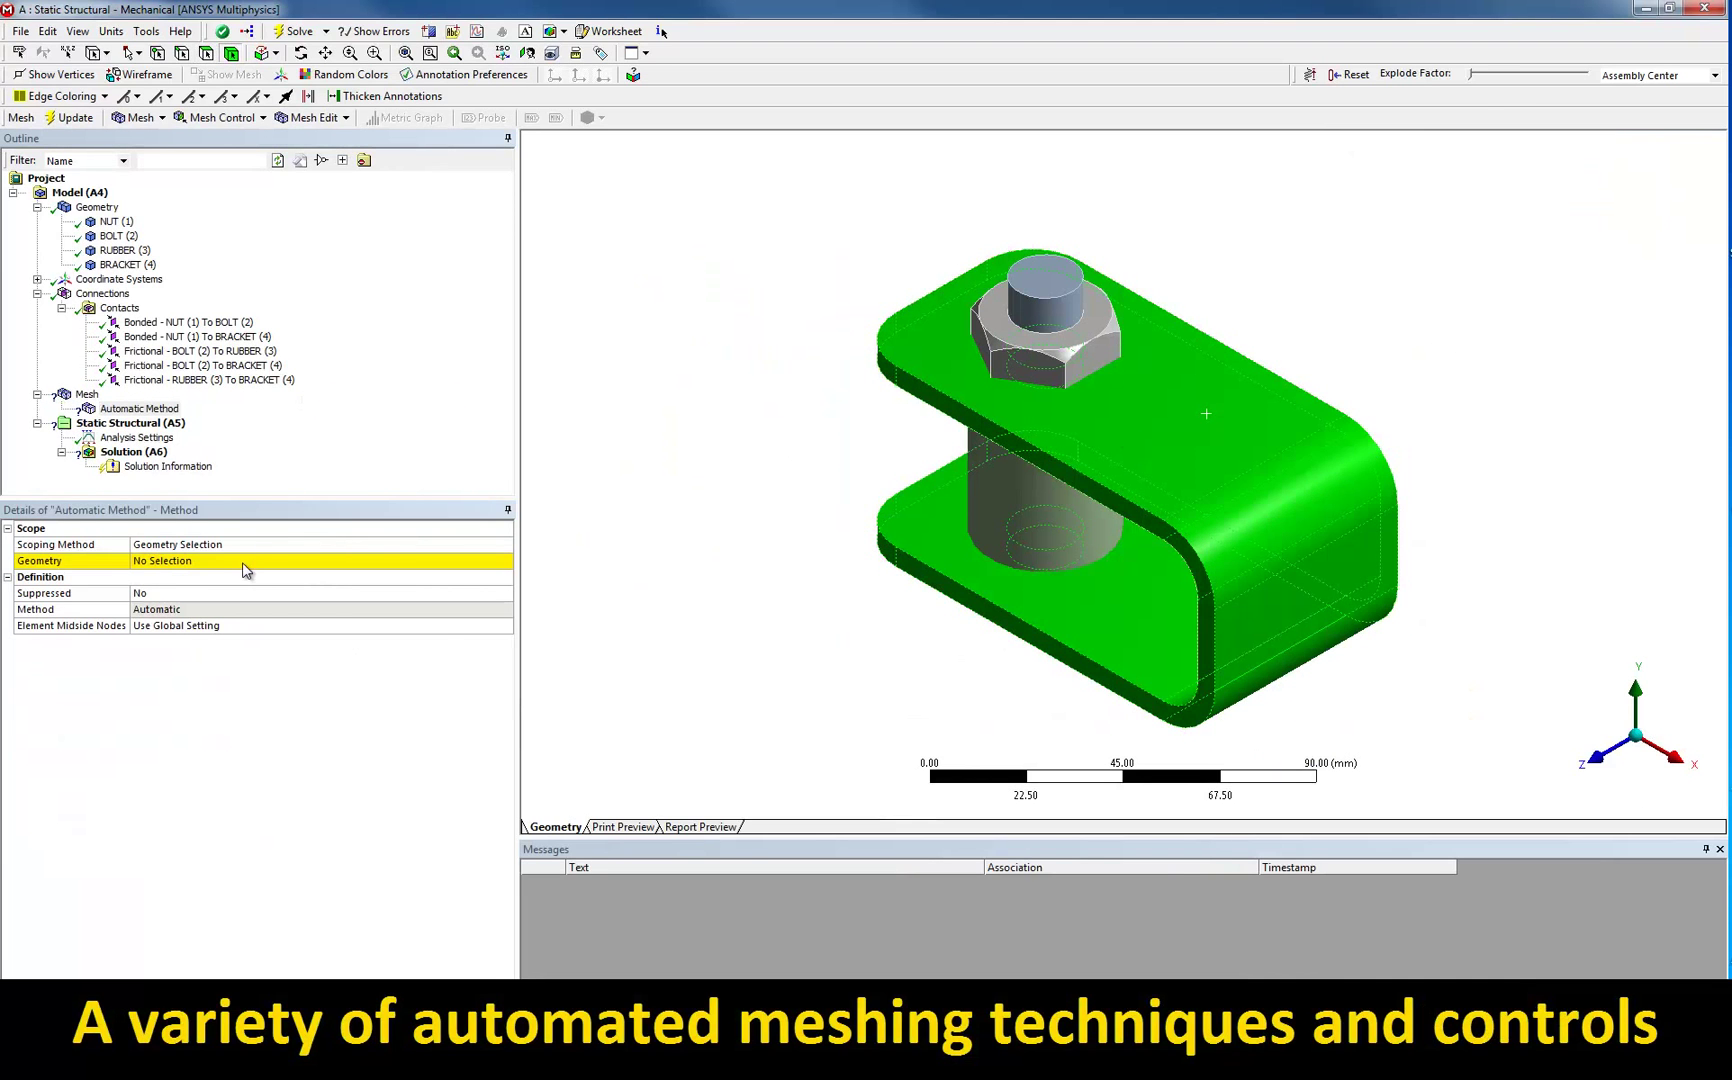
pyautogui.click(245, 562)
pyautogui.click(155, 560)
pyautogui.click(480, 609)
pyautogui.click(505, 609)
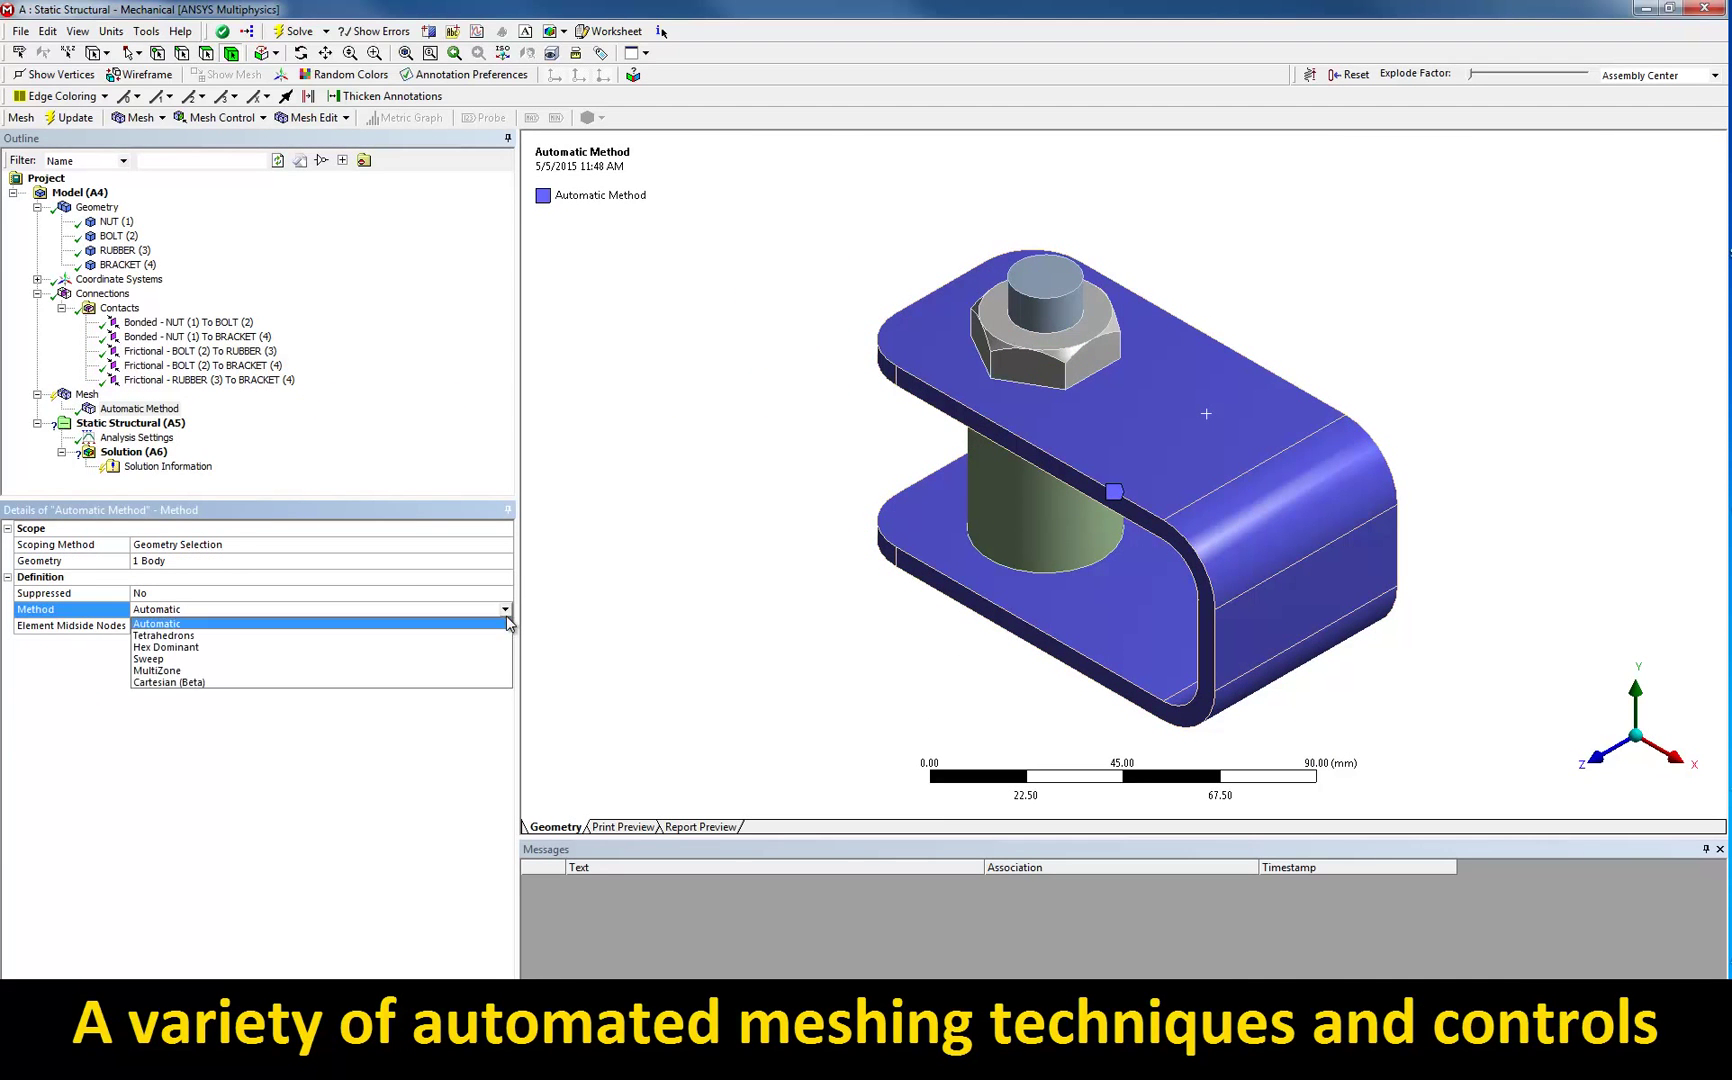
pyautogui.click(490, 647)
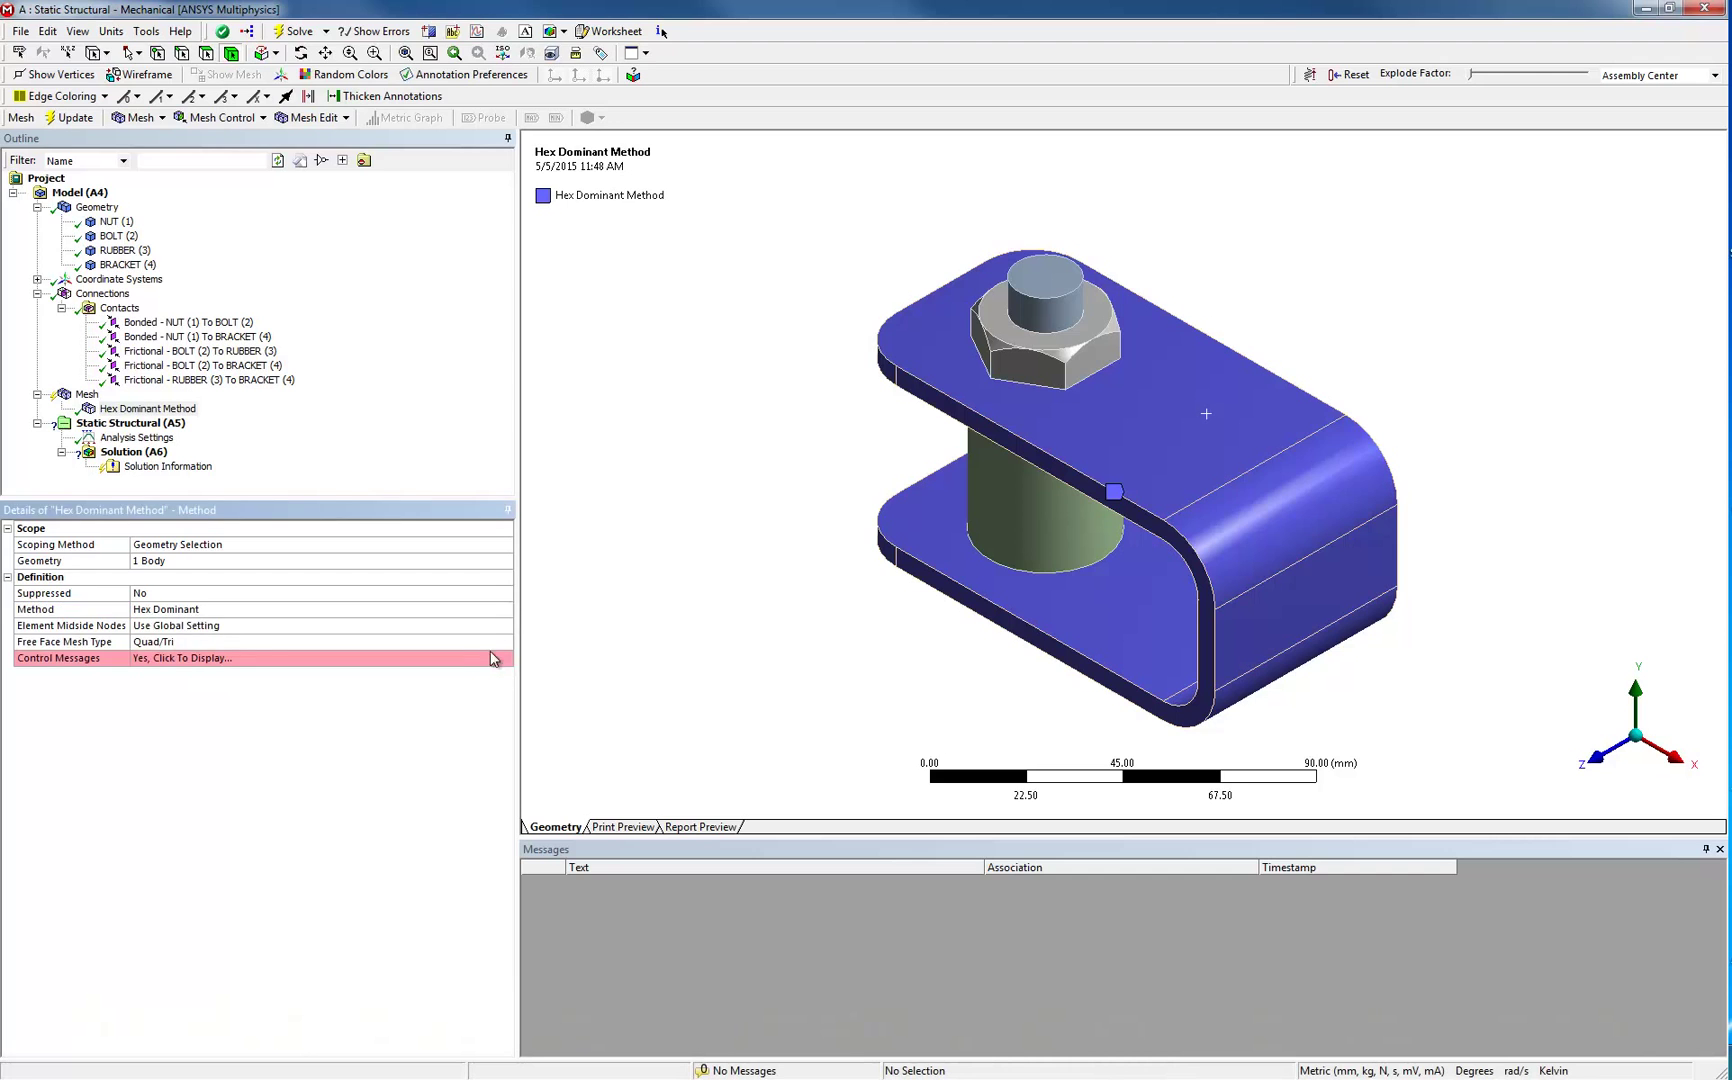
pyautogui.click(465, 609)
pyautogui.click(465, 646)
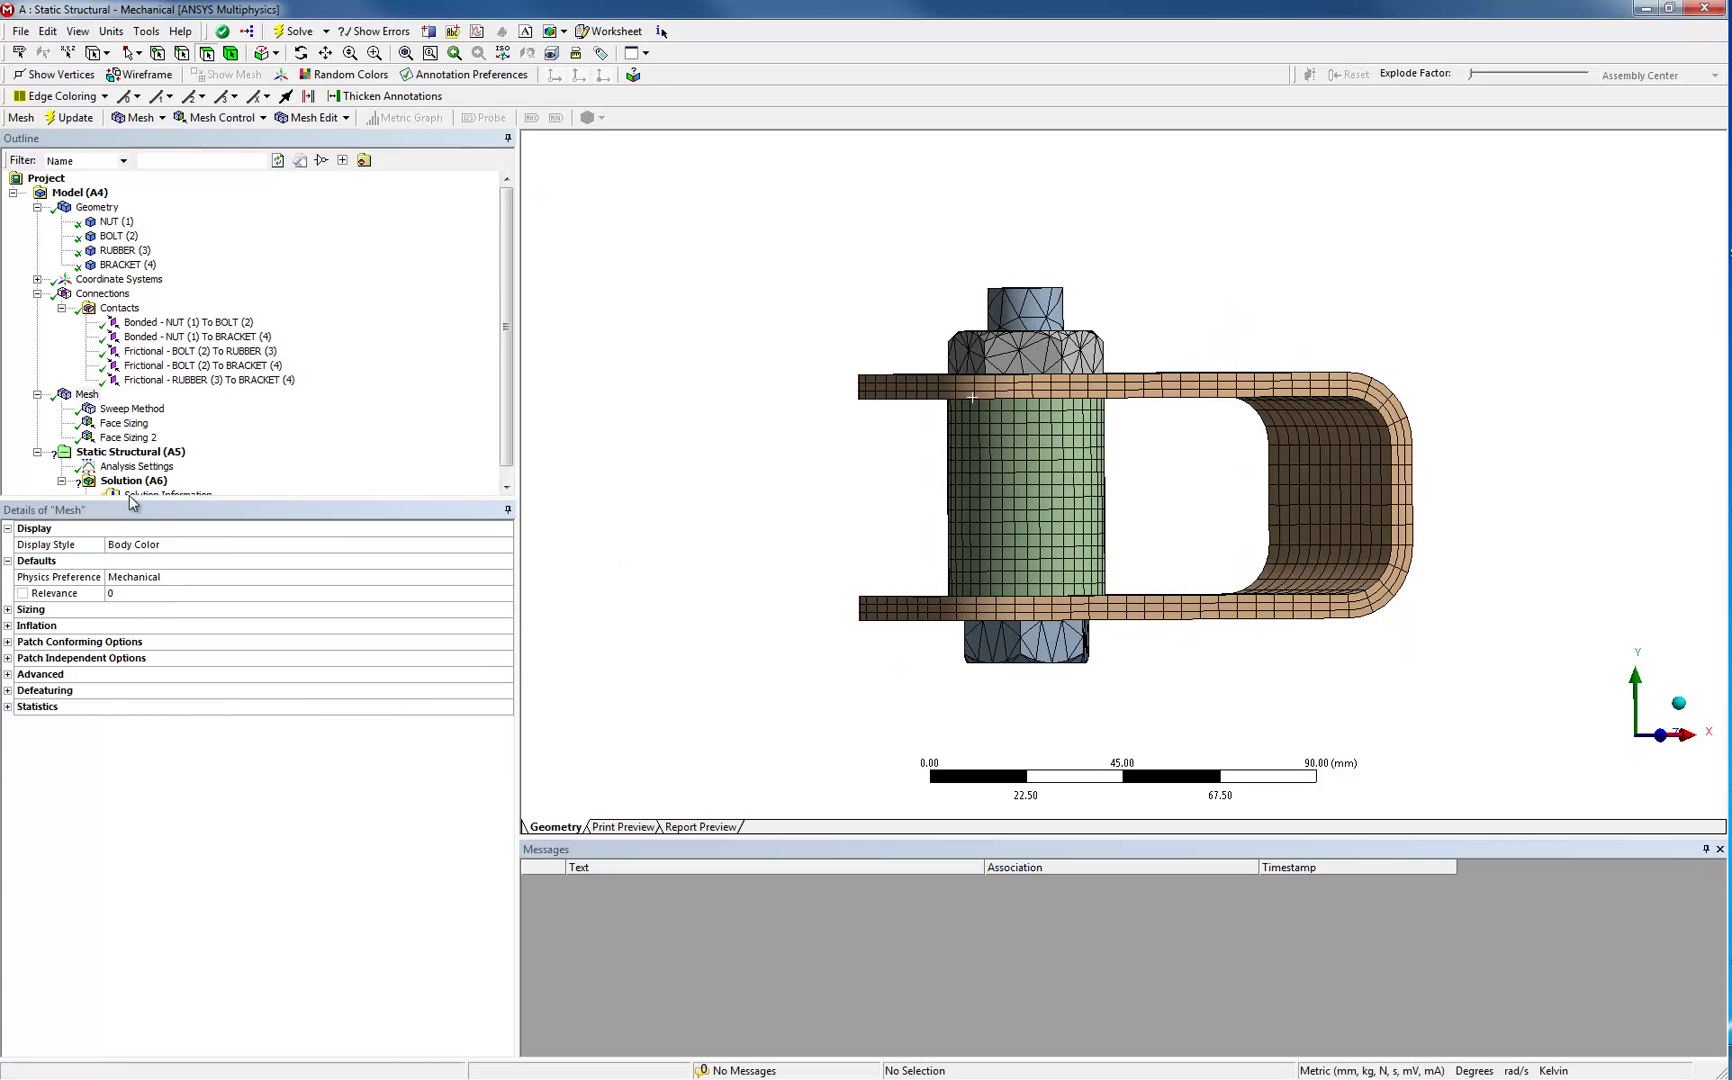
# - Apply a 1000 N bolt pretension to the bolt's top face
pyautogui.moveTo(131, 499); pyautogui.dragTo(137, 605)
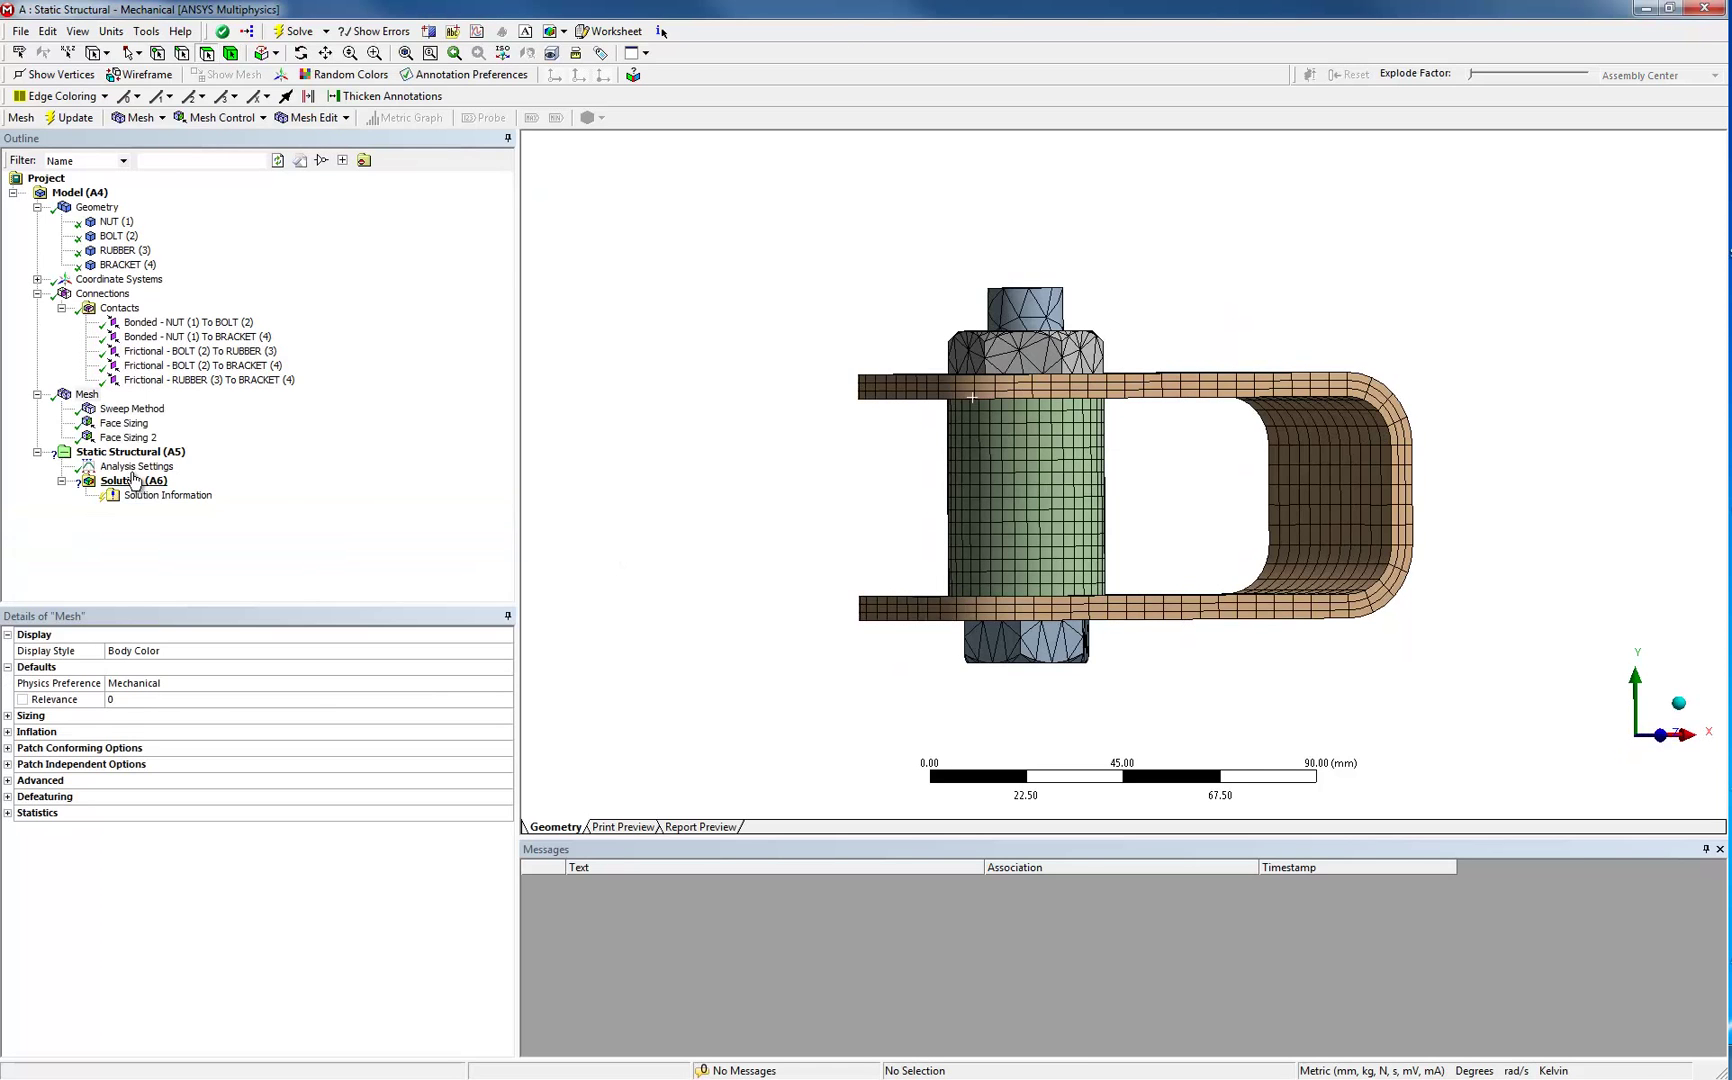
pyautogui.click(135, 452)
pyautogui.rightClick(139, 452)
pyautogui.moveTo(185, 467)
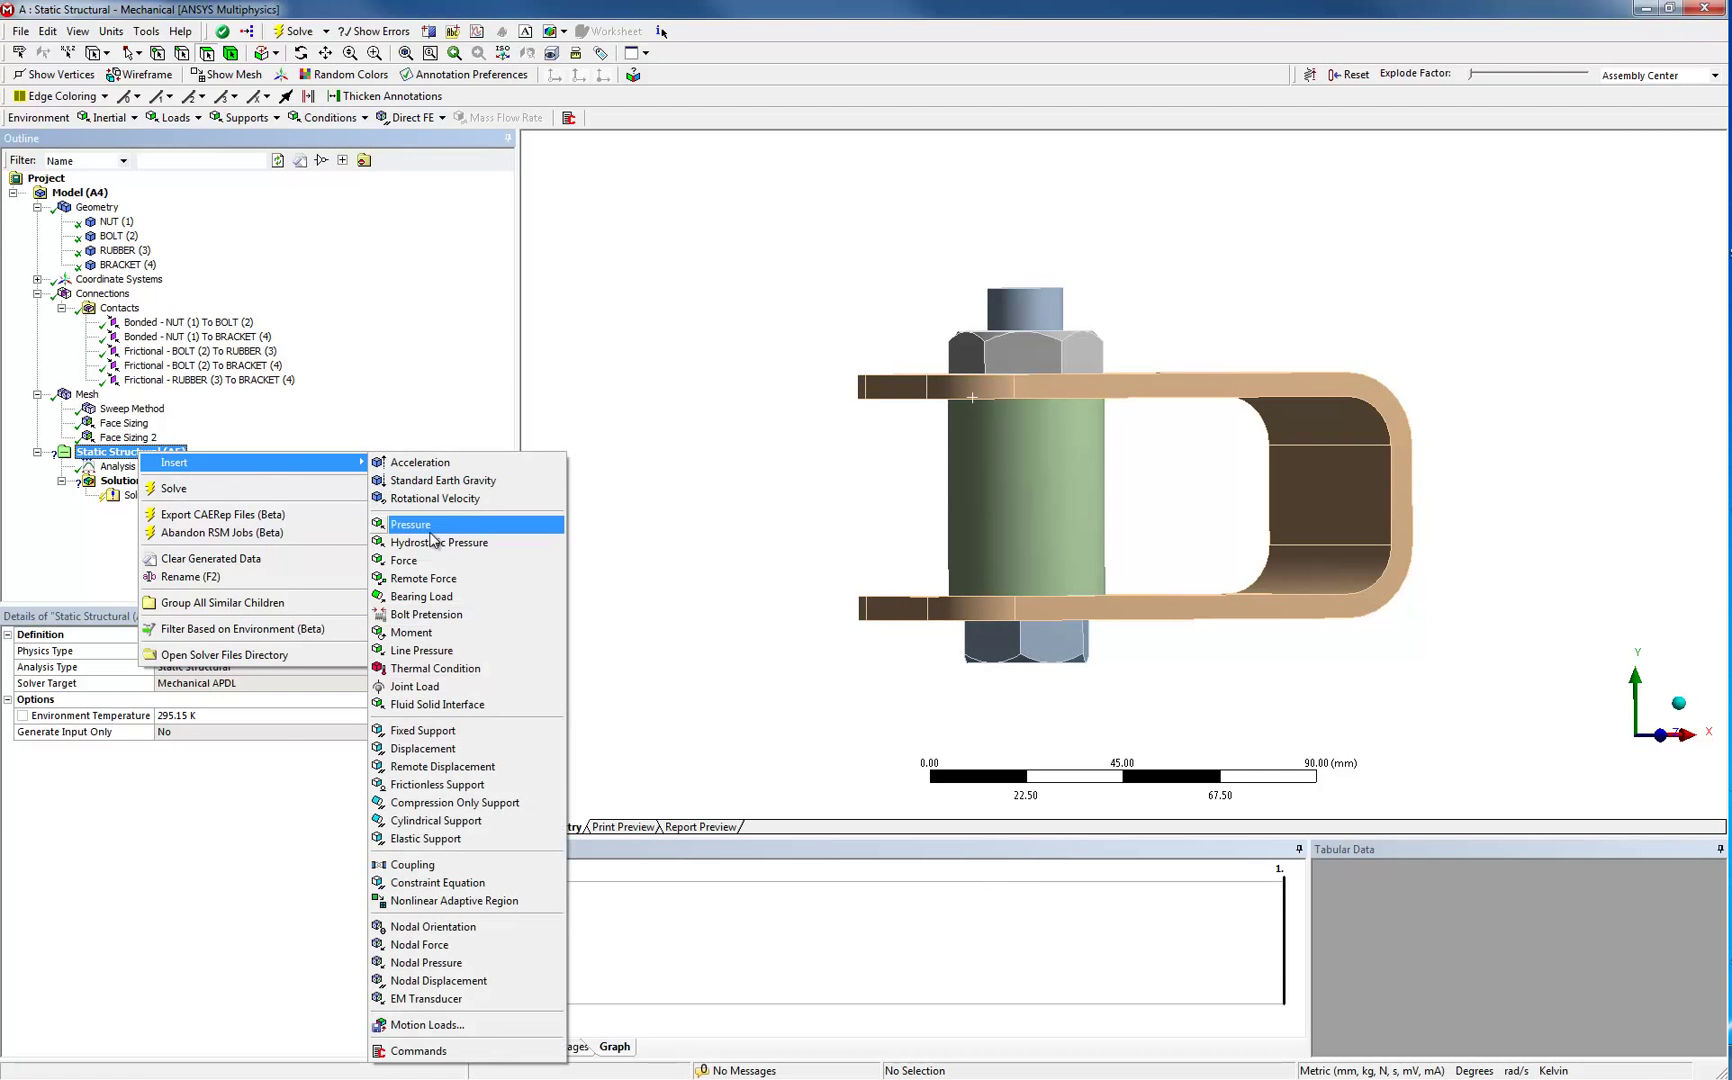
pyautogui.click(440, 615)
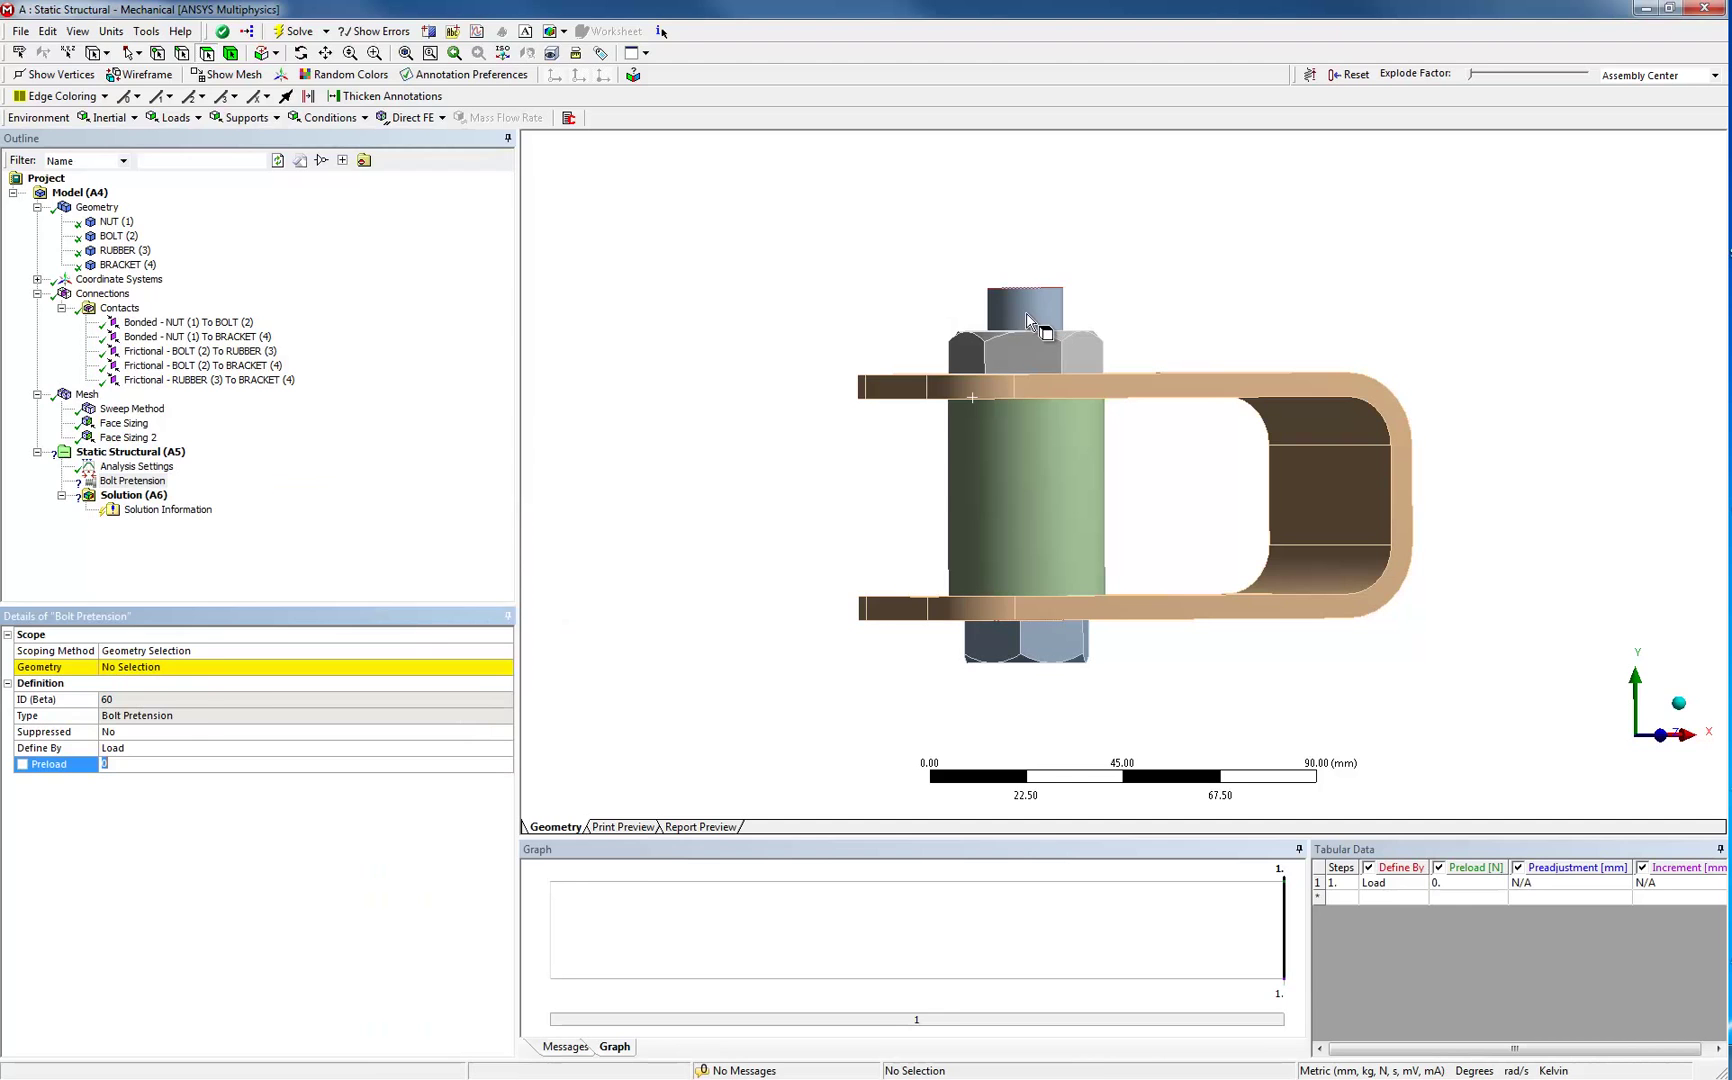
pyautogui.click(1025, 313)
pyautogui.click(183, 667)
pyautogui.click(164, 763)
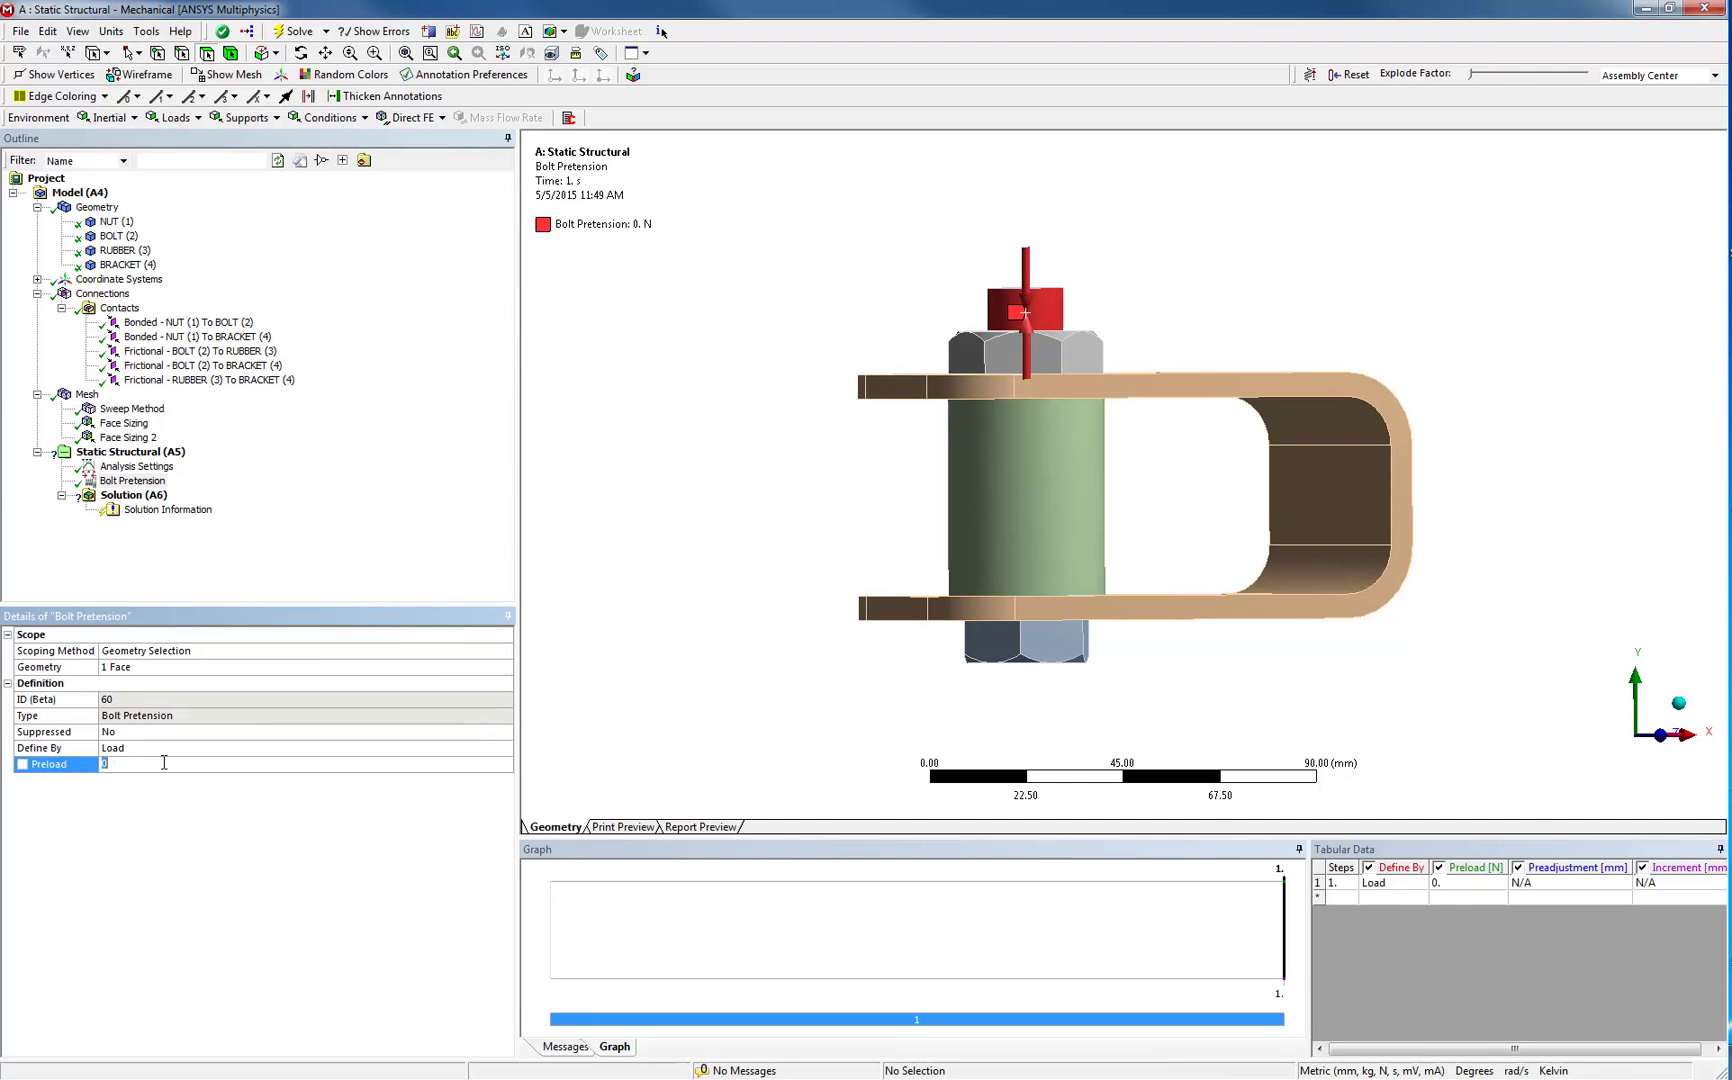
# - Add a fixed support on the bracket's curved end face
pyautogui.rightClick(122, 452)
pyautogui.moveTo(218, 459)
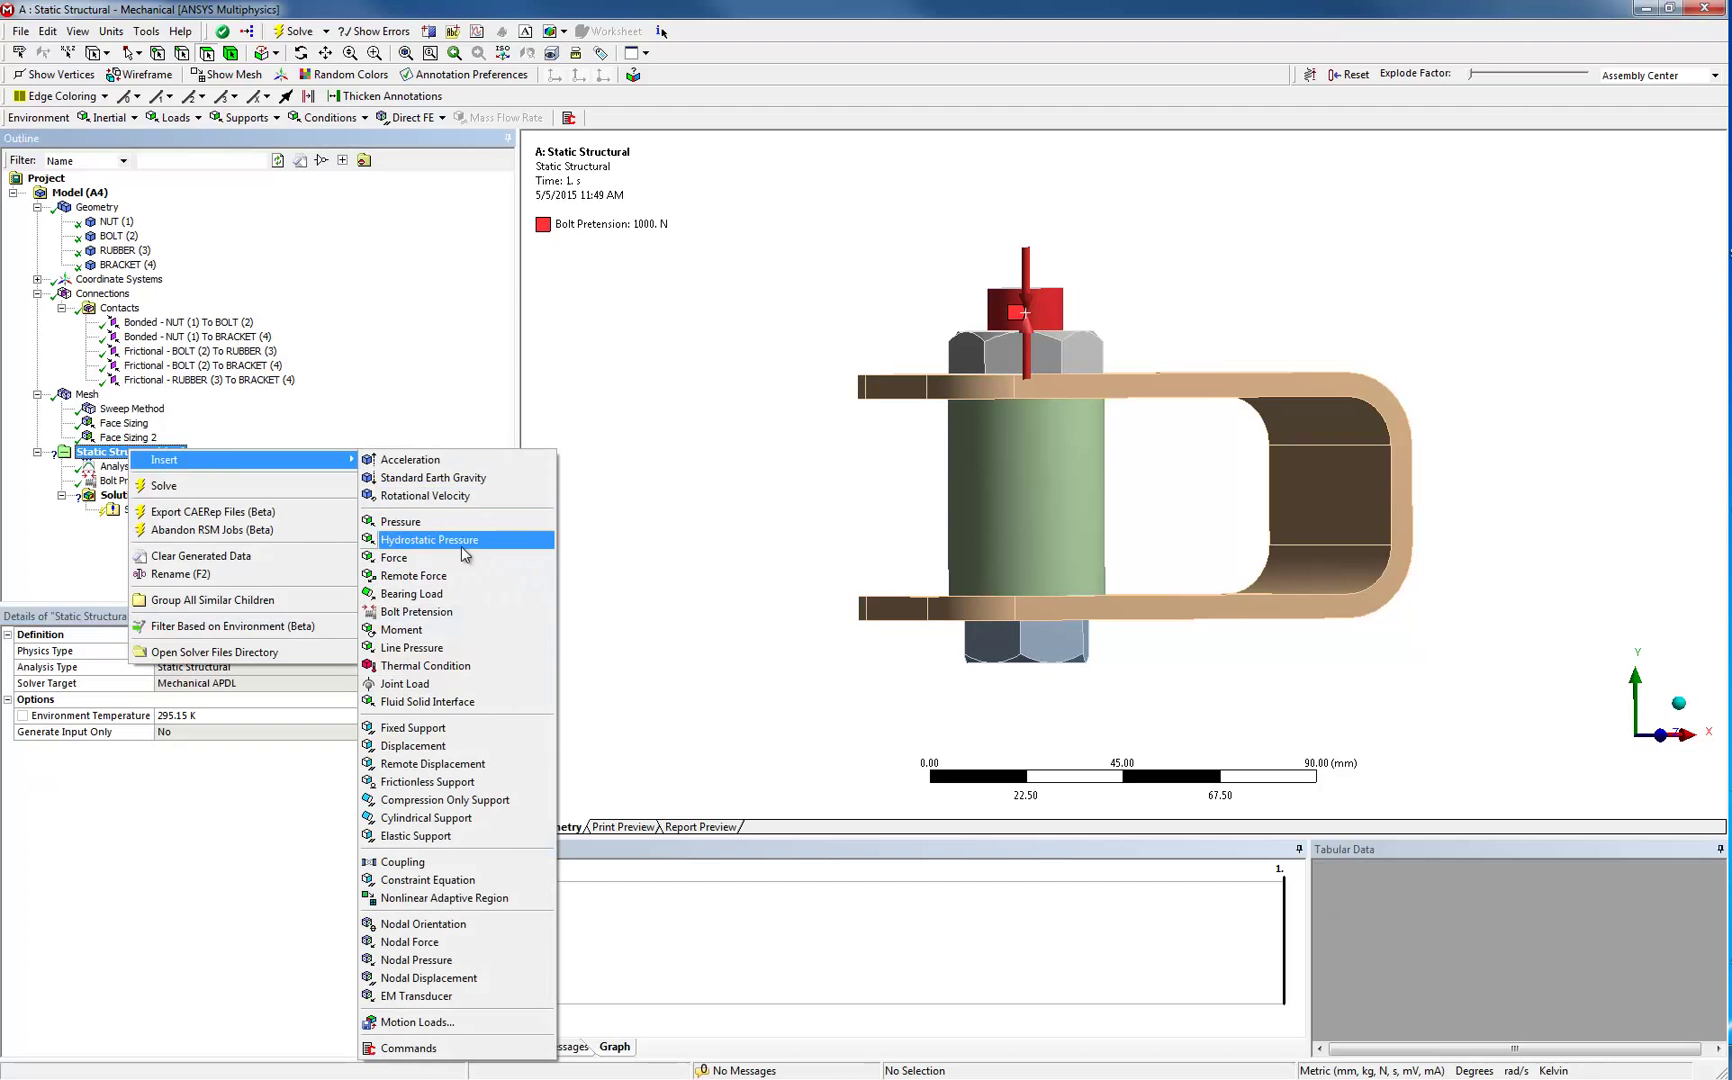
pyautogui.click(413, 727)
pyautogui.click(1368, 500)
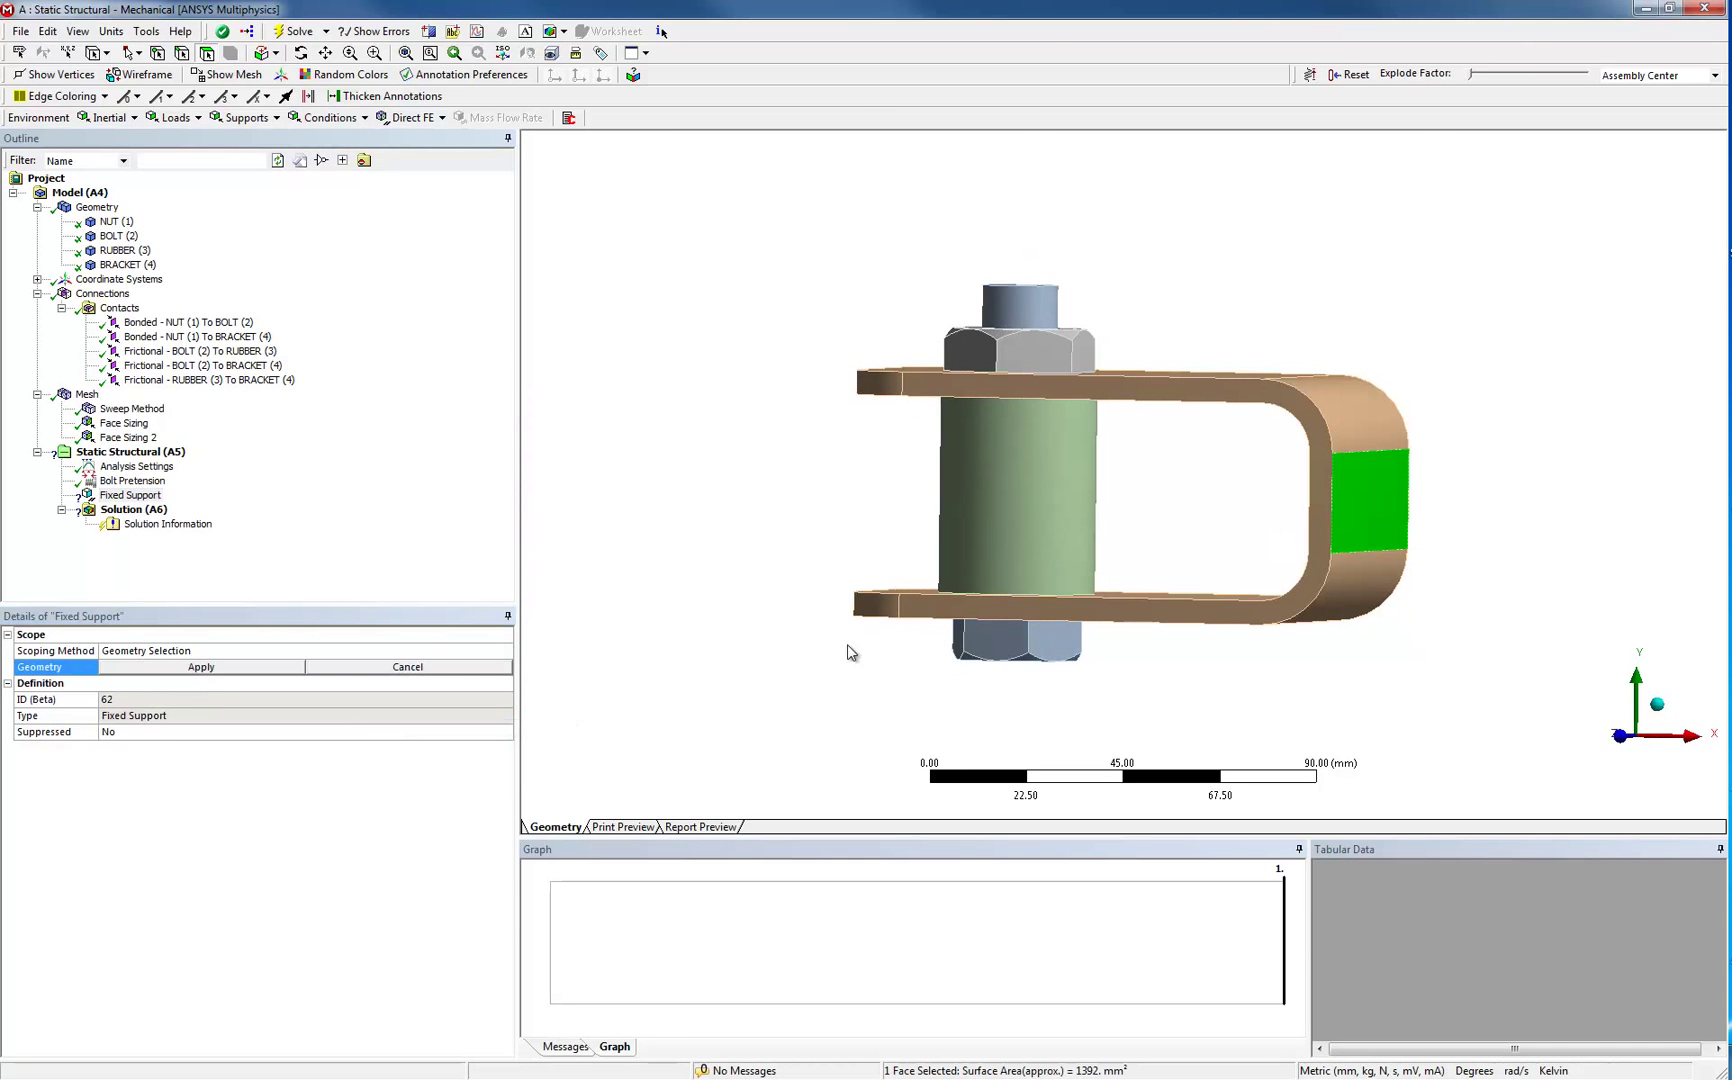
pyautogui.click(222, 667)
pyautogui.moveTo(711, 448); pyautogui.dragTo(541, 553, button='middle')
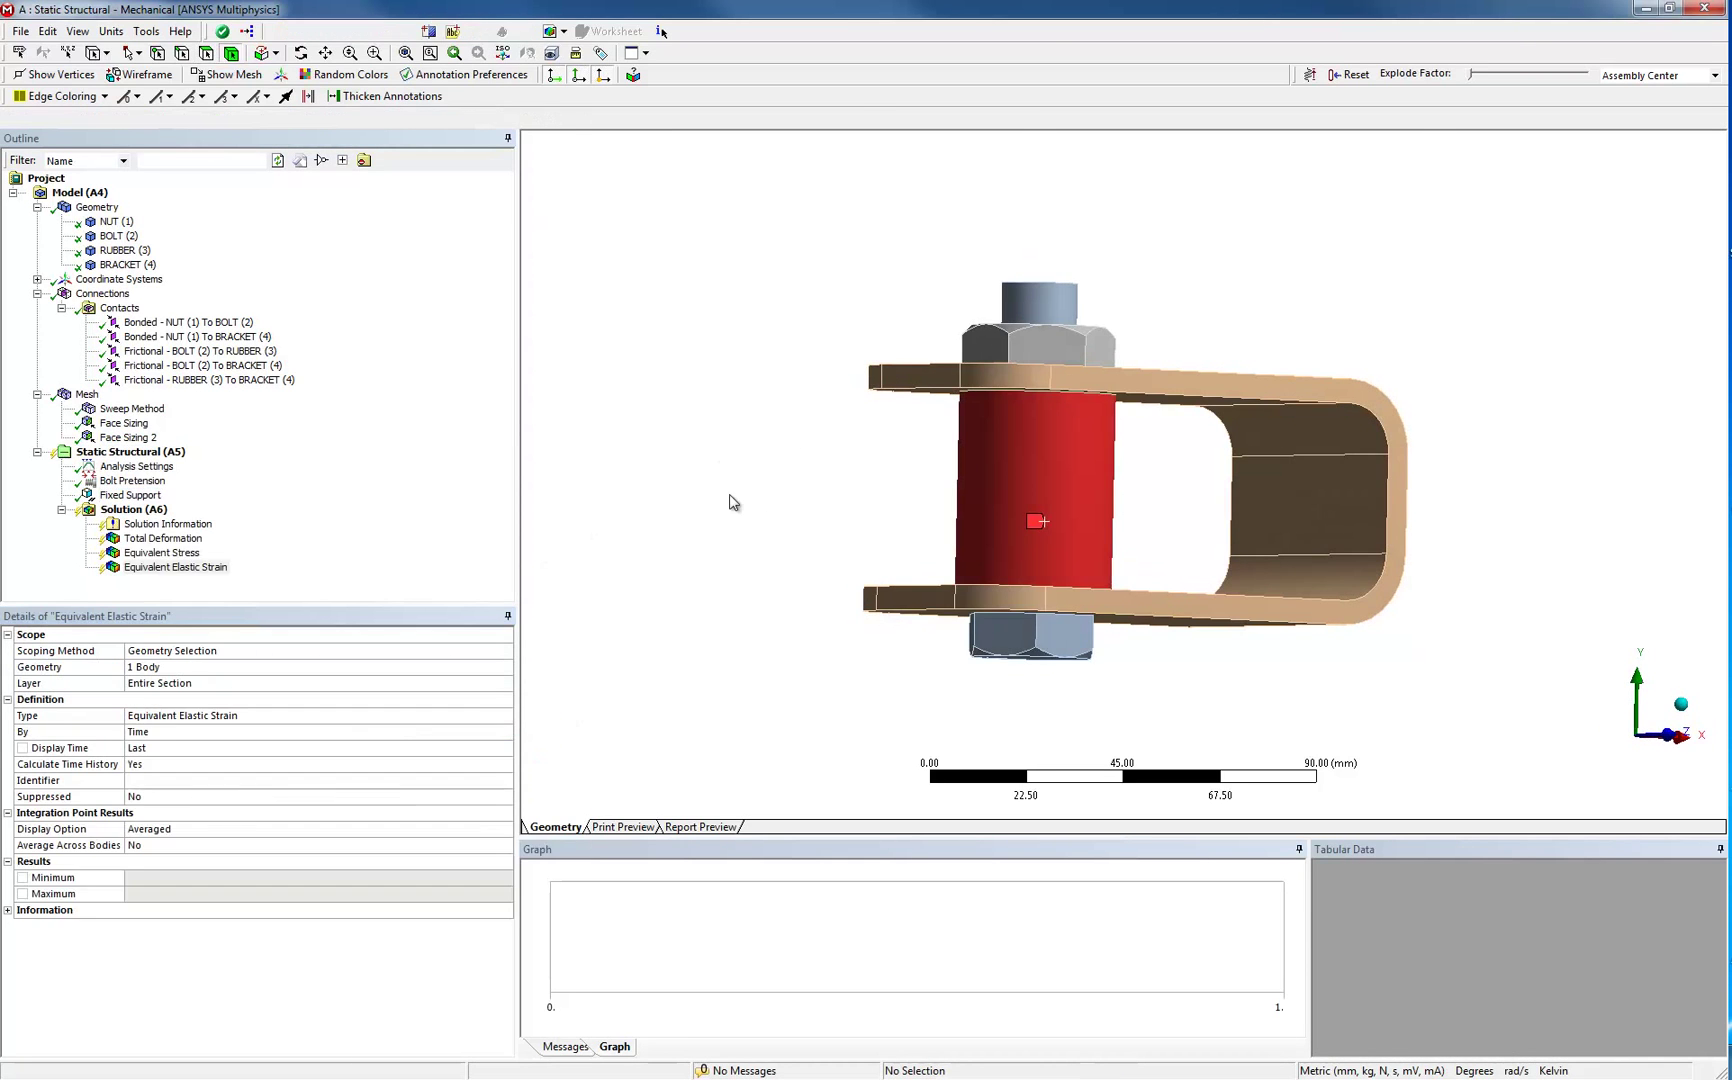
# - Solve the model and show the Force Convergence history in Solution Information
pyautogui.press('F5')
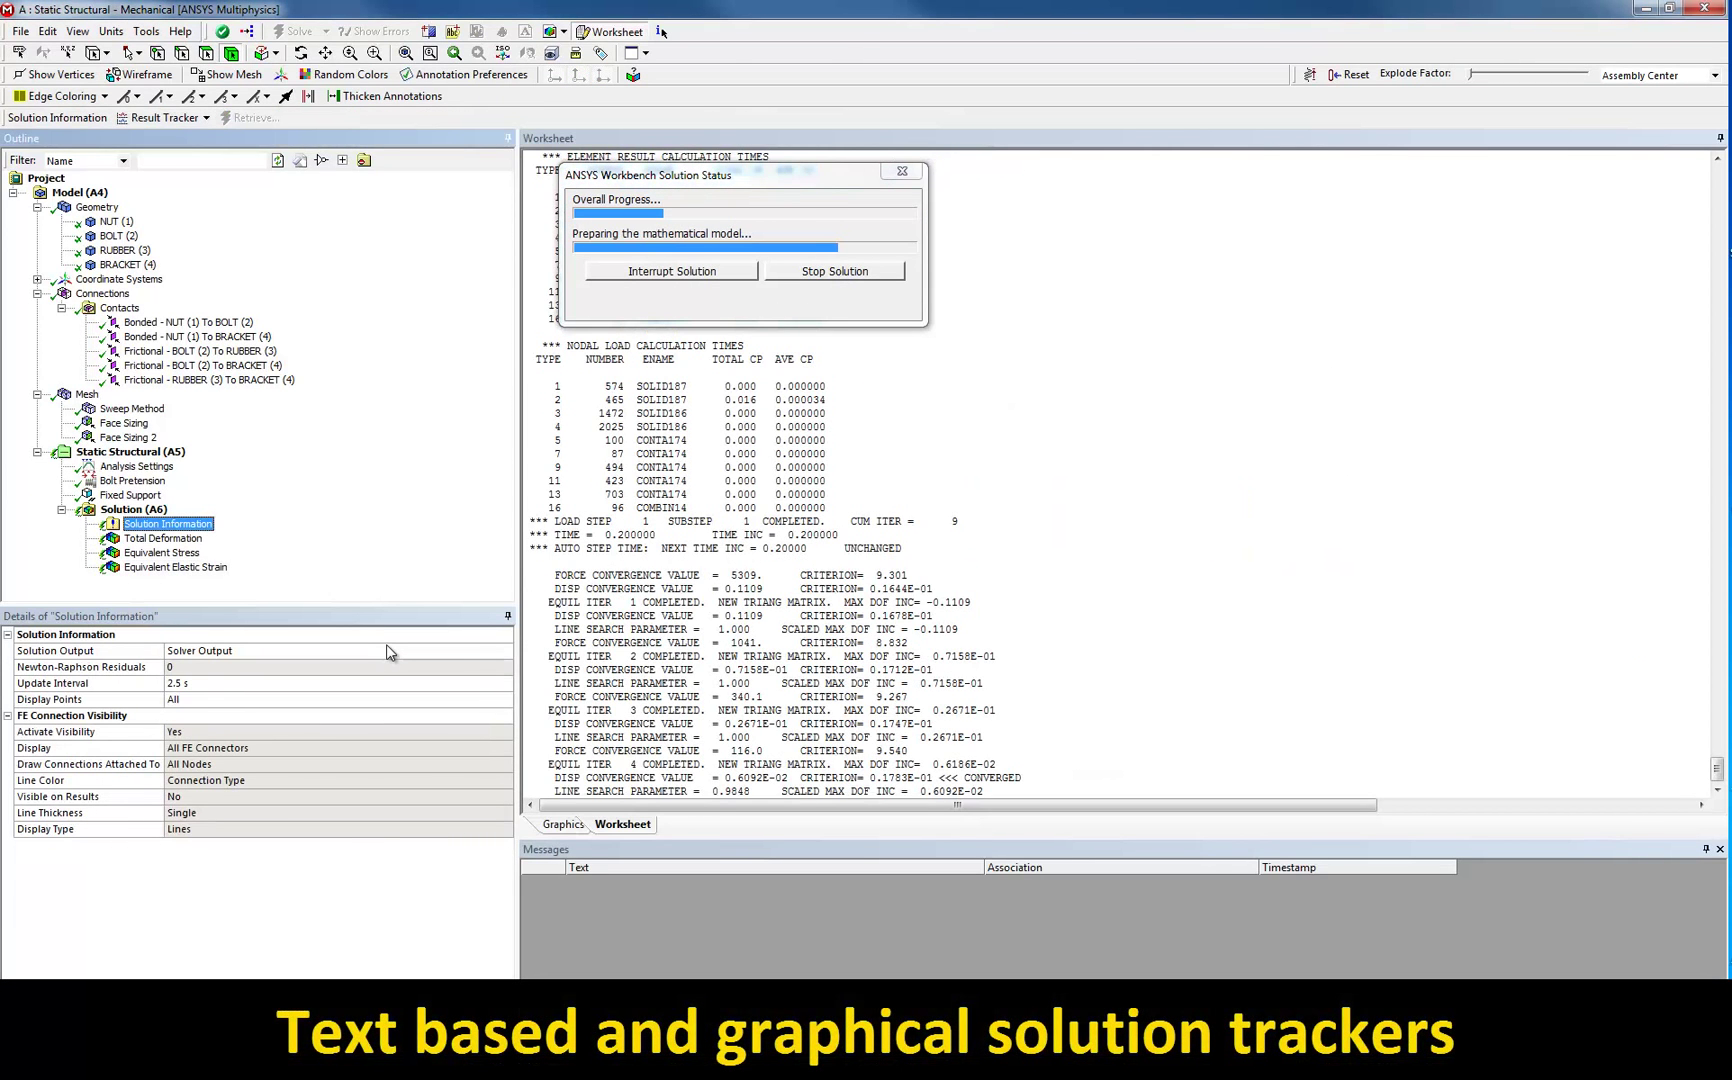
pyautogui.click(386, 651)
pyautogui.press('Down')
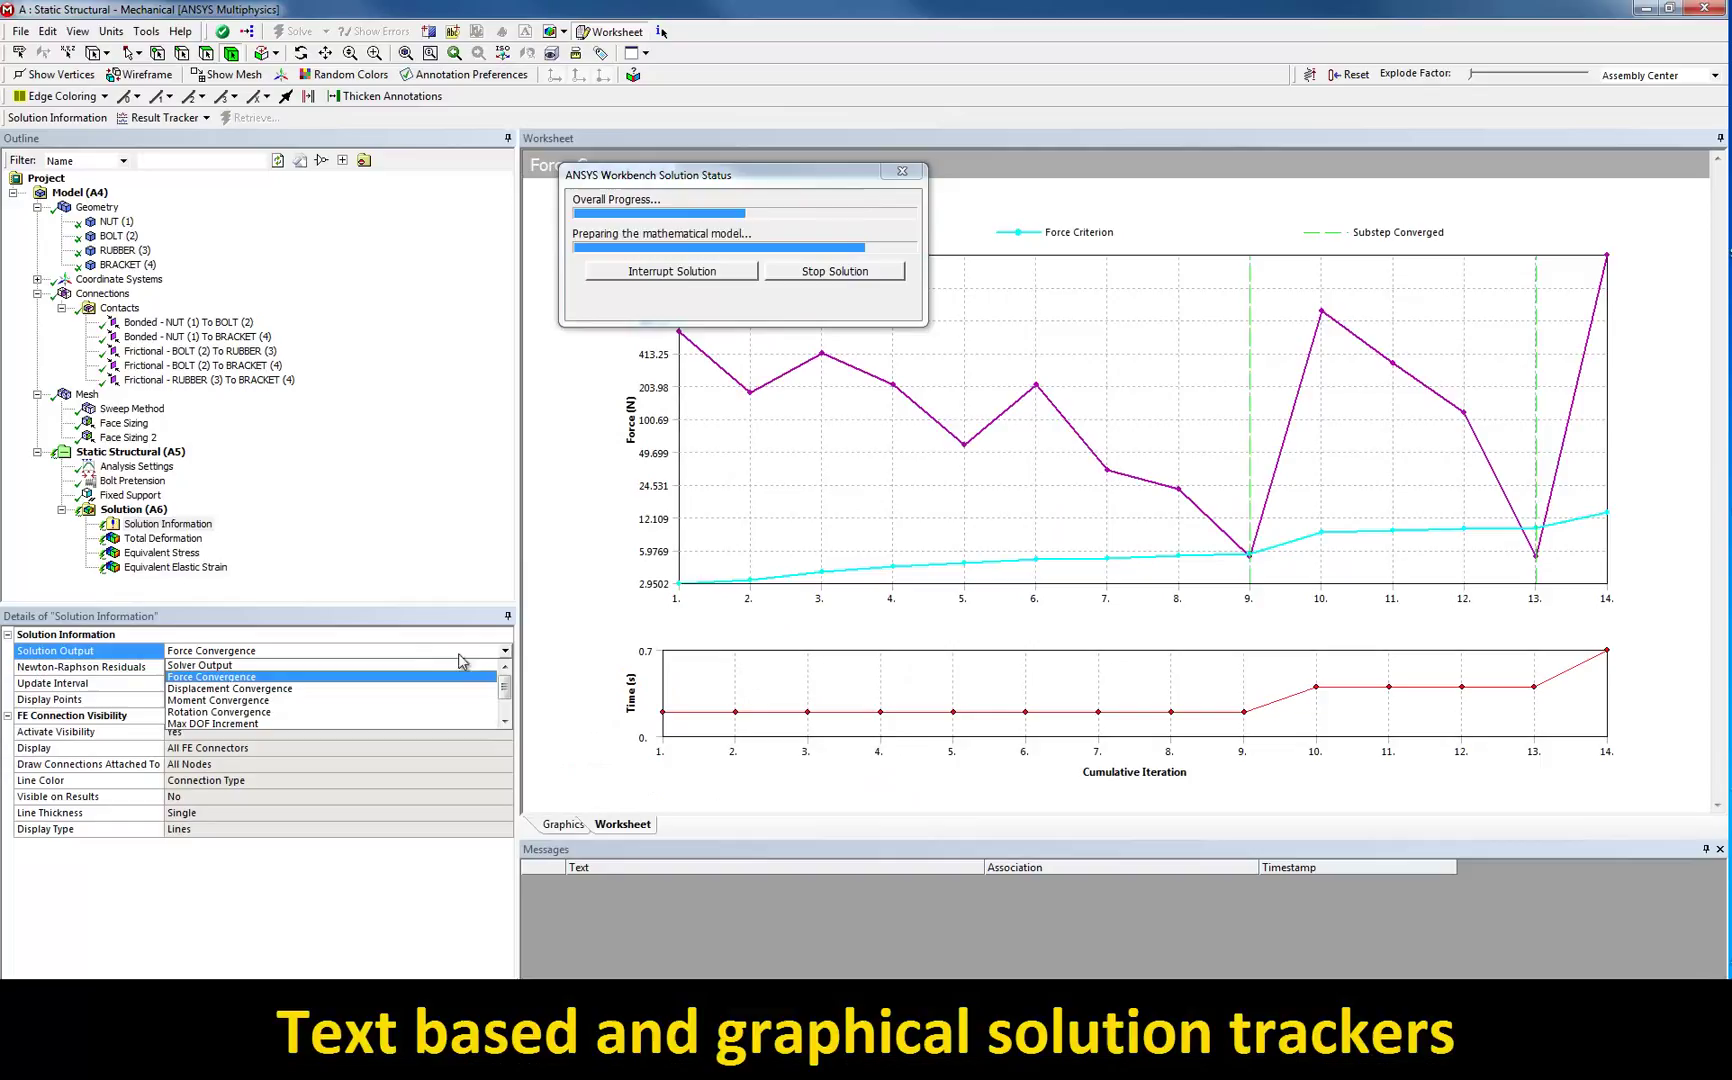
pyautogui.click(130, 452)
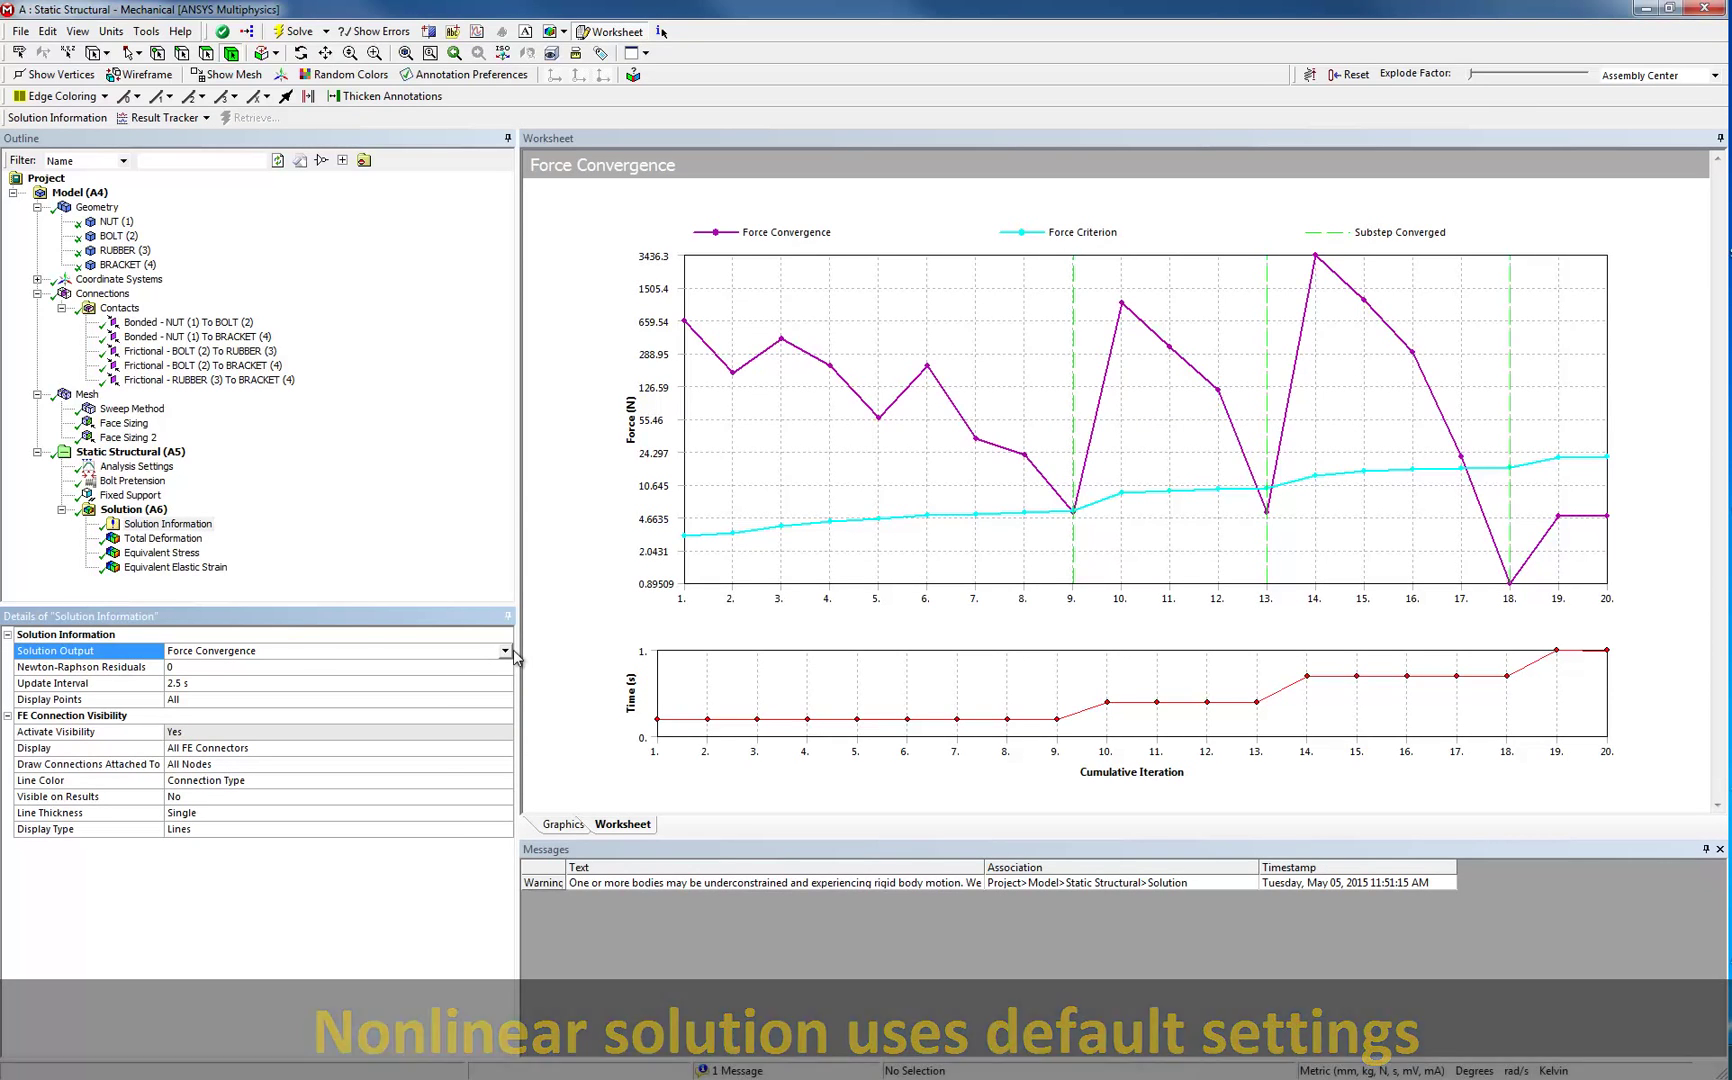
# - Review animated total deformation, equivalent stress and strain, then slice the stress with a section plane
pyautogui.click(163, 539)
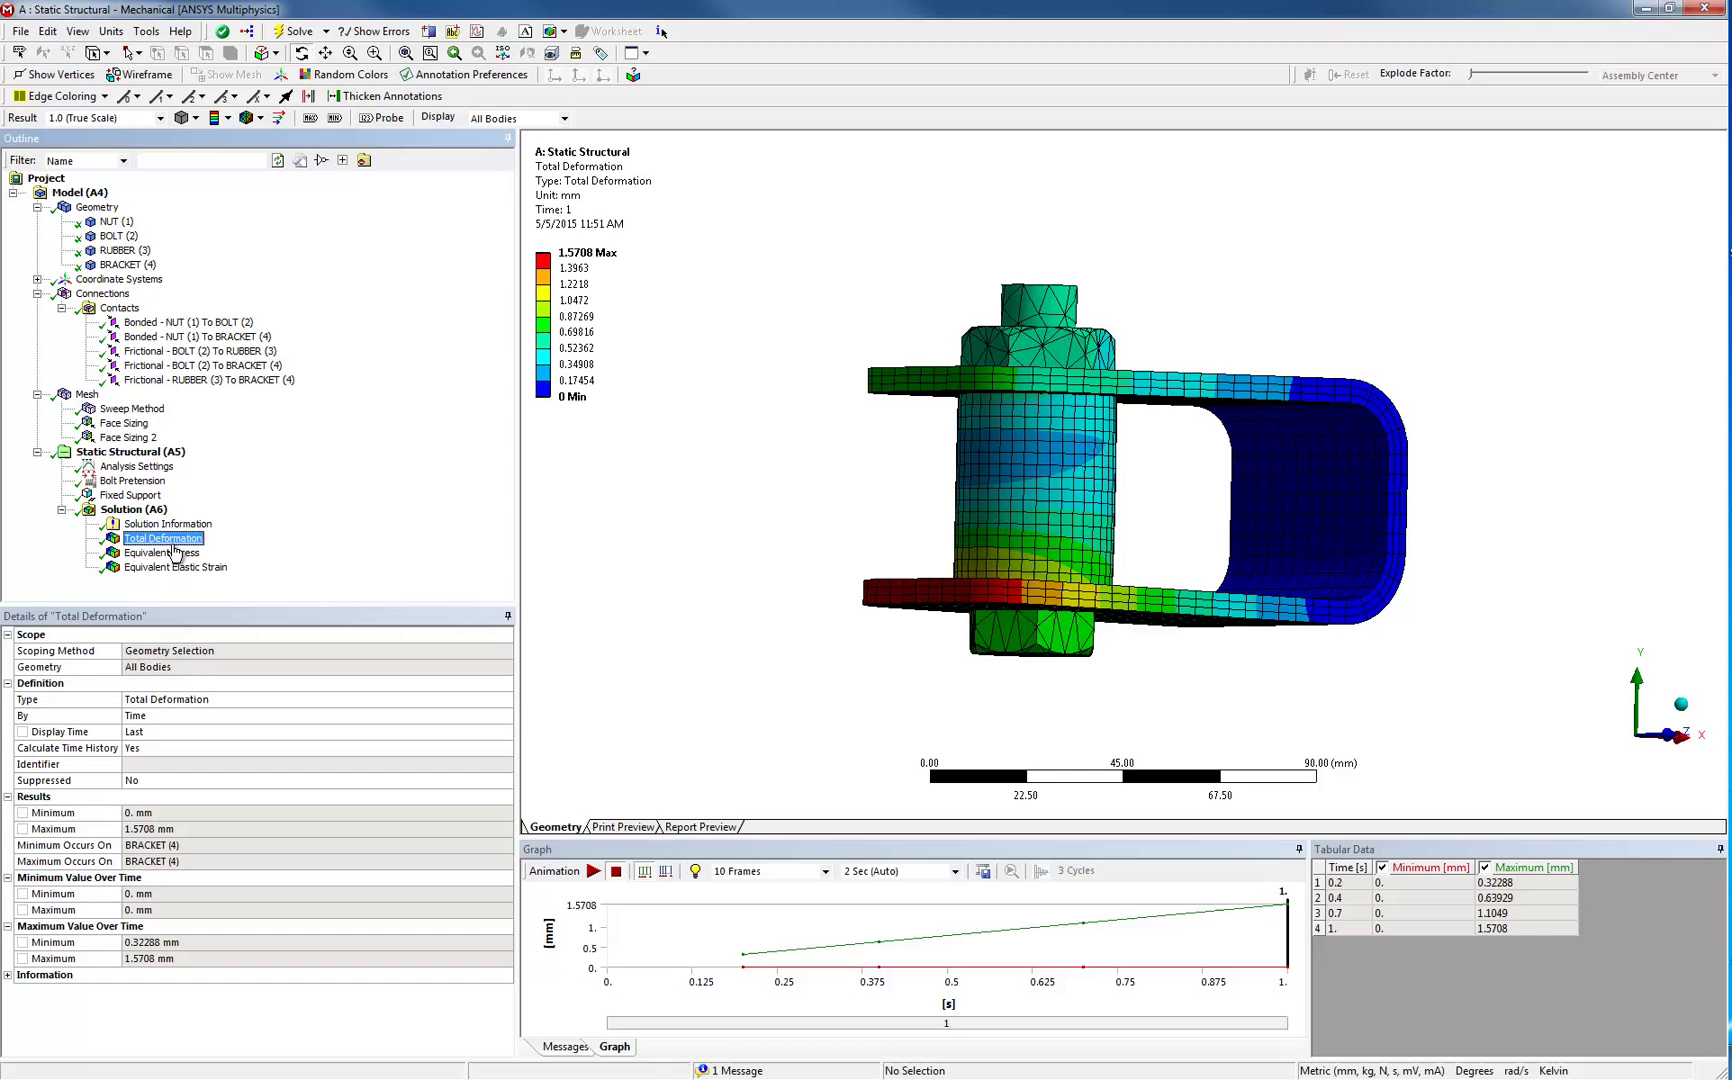
pyautogui.click(591, 871)
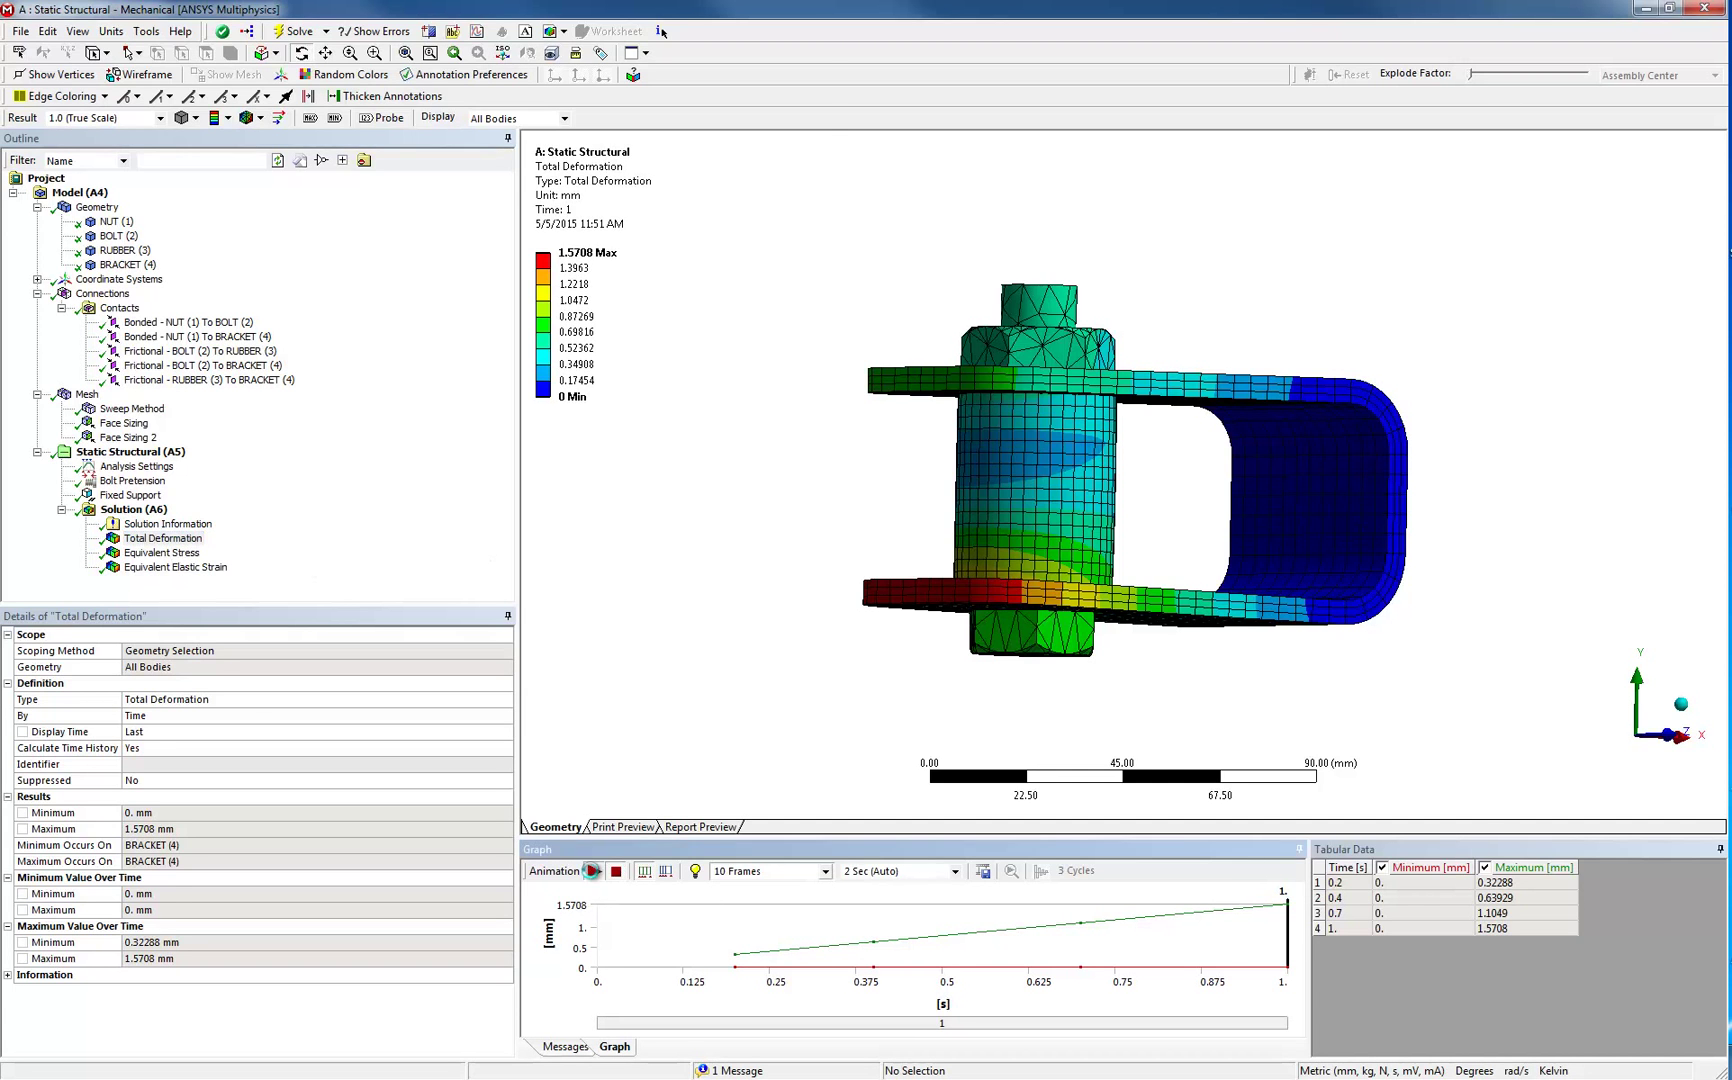
pyautogui.moveTo(704, 650); pyautogui.dragTo(780, 600)
pyautogui.click(161, 552)
pyautogui.moveTo(997, 653); pyautogui.dragTo(983, 686)
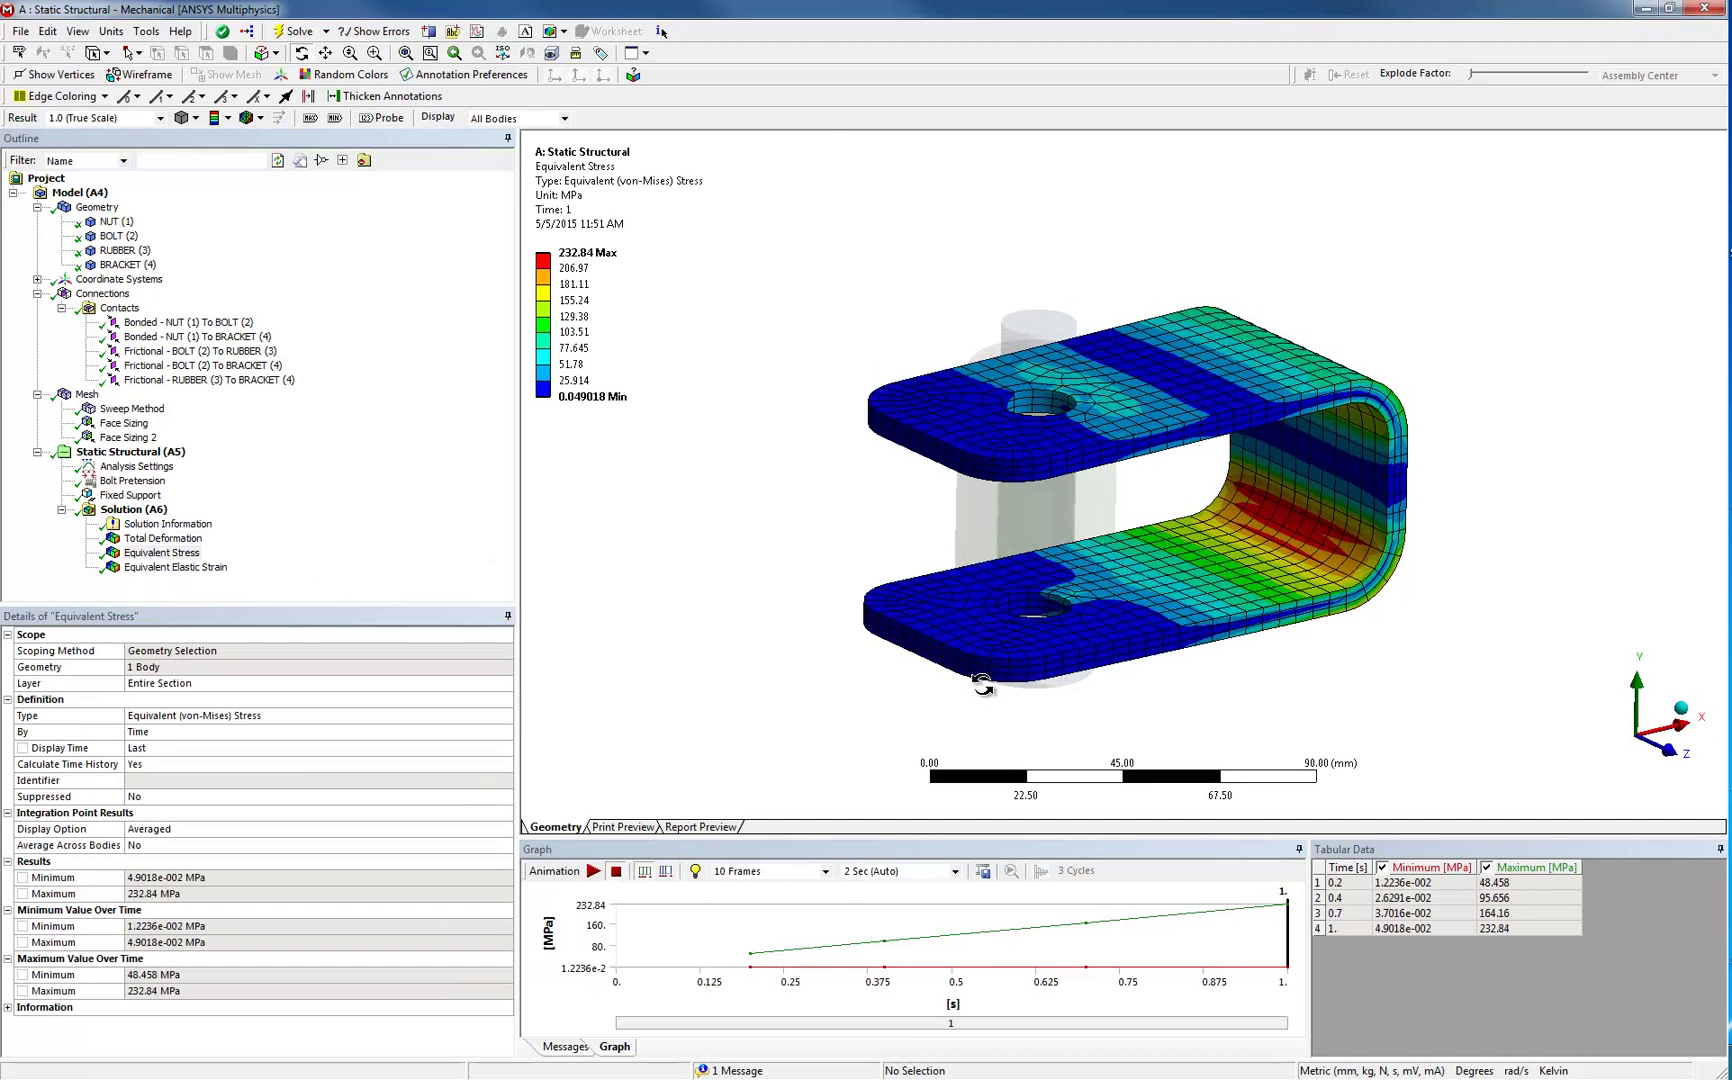
pyautogui.click(175, 567)
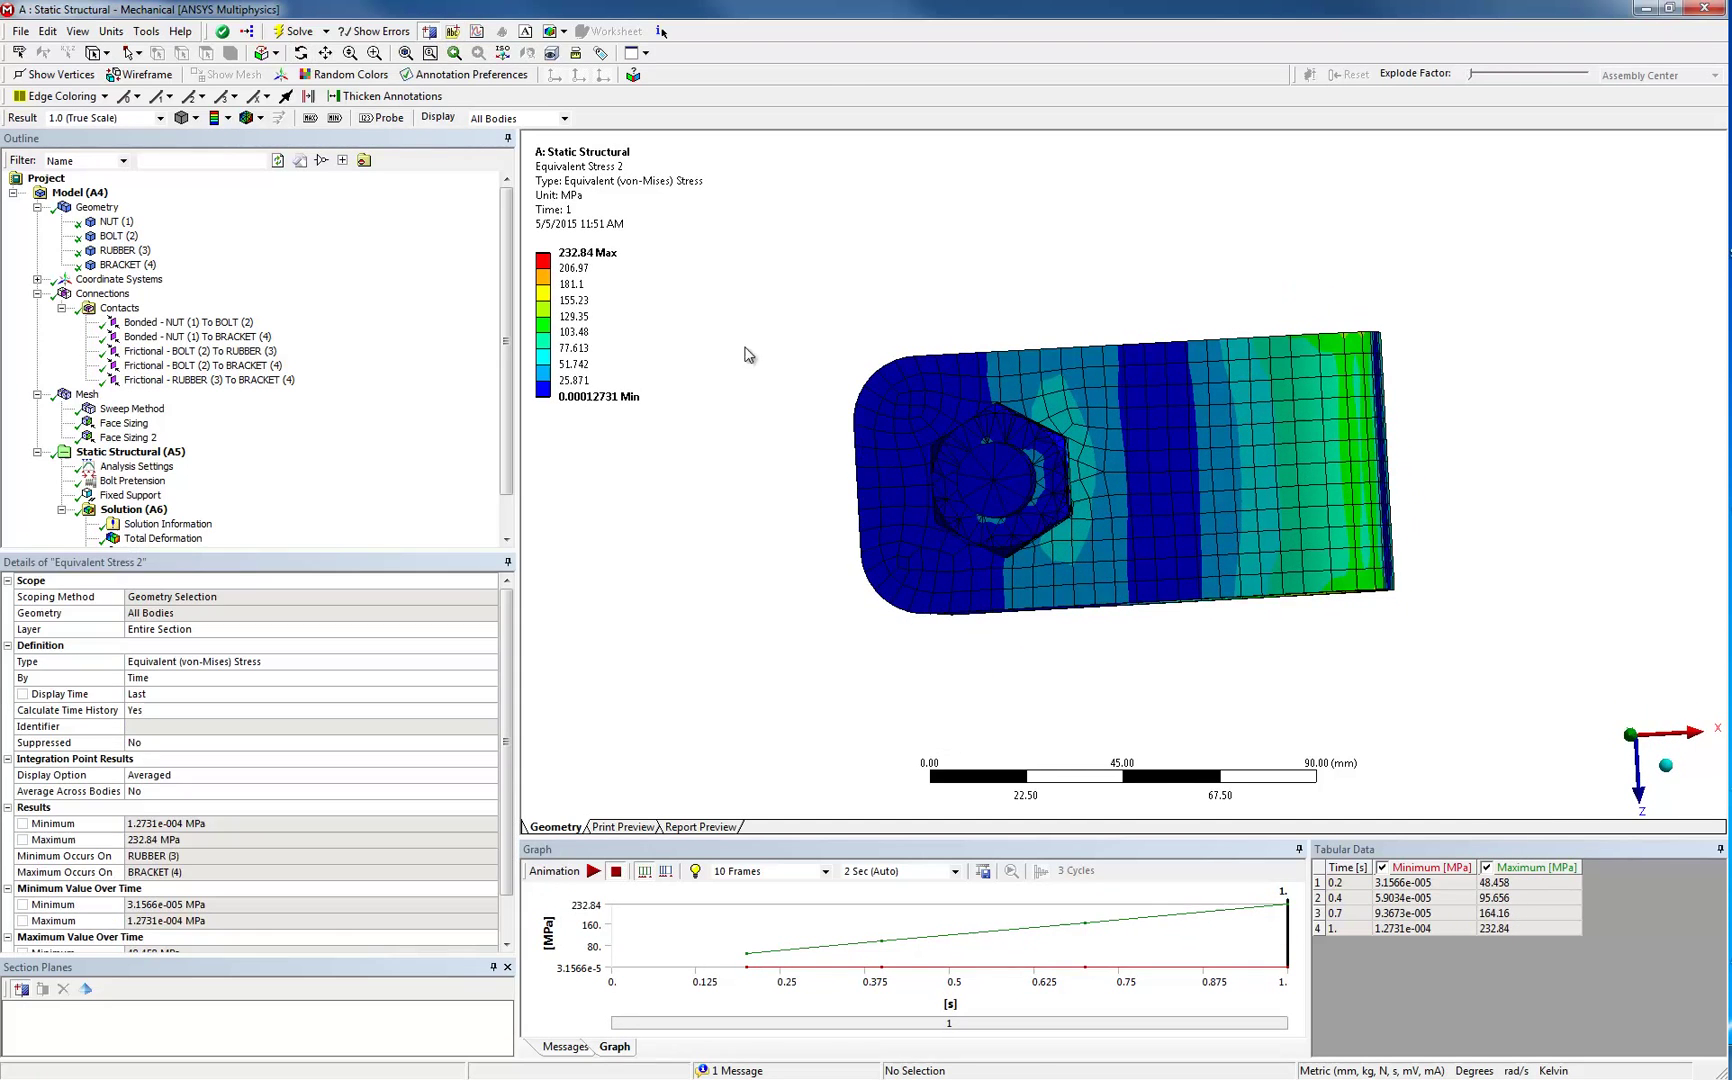
pyautogui.moveTo(801, 488); pyautogui.dragTo(1585, 452)
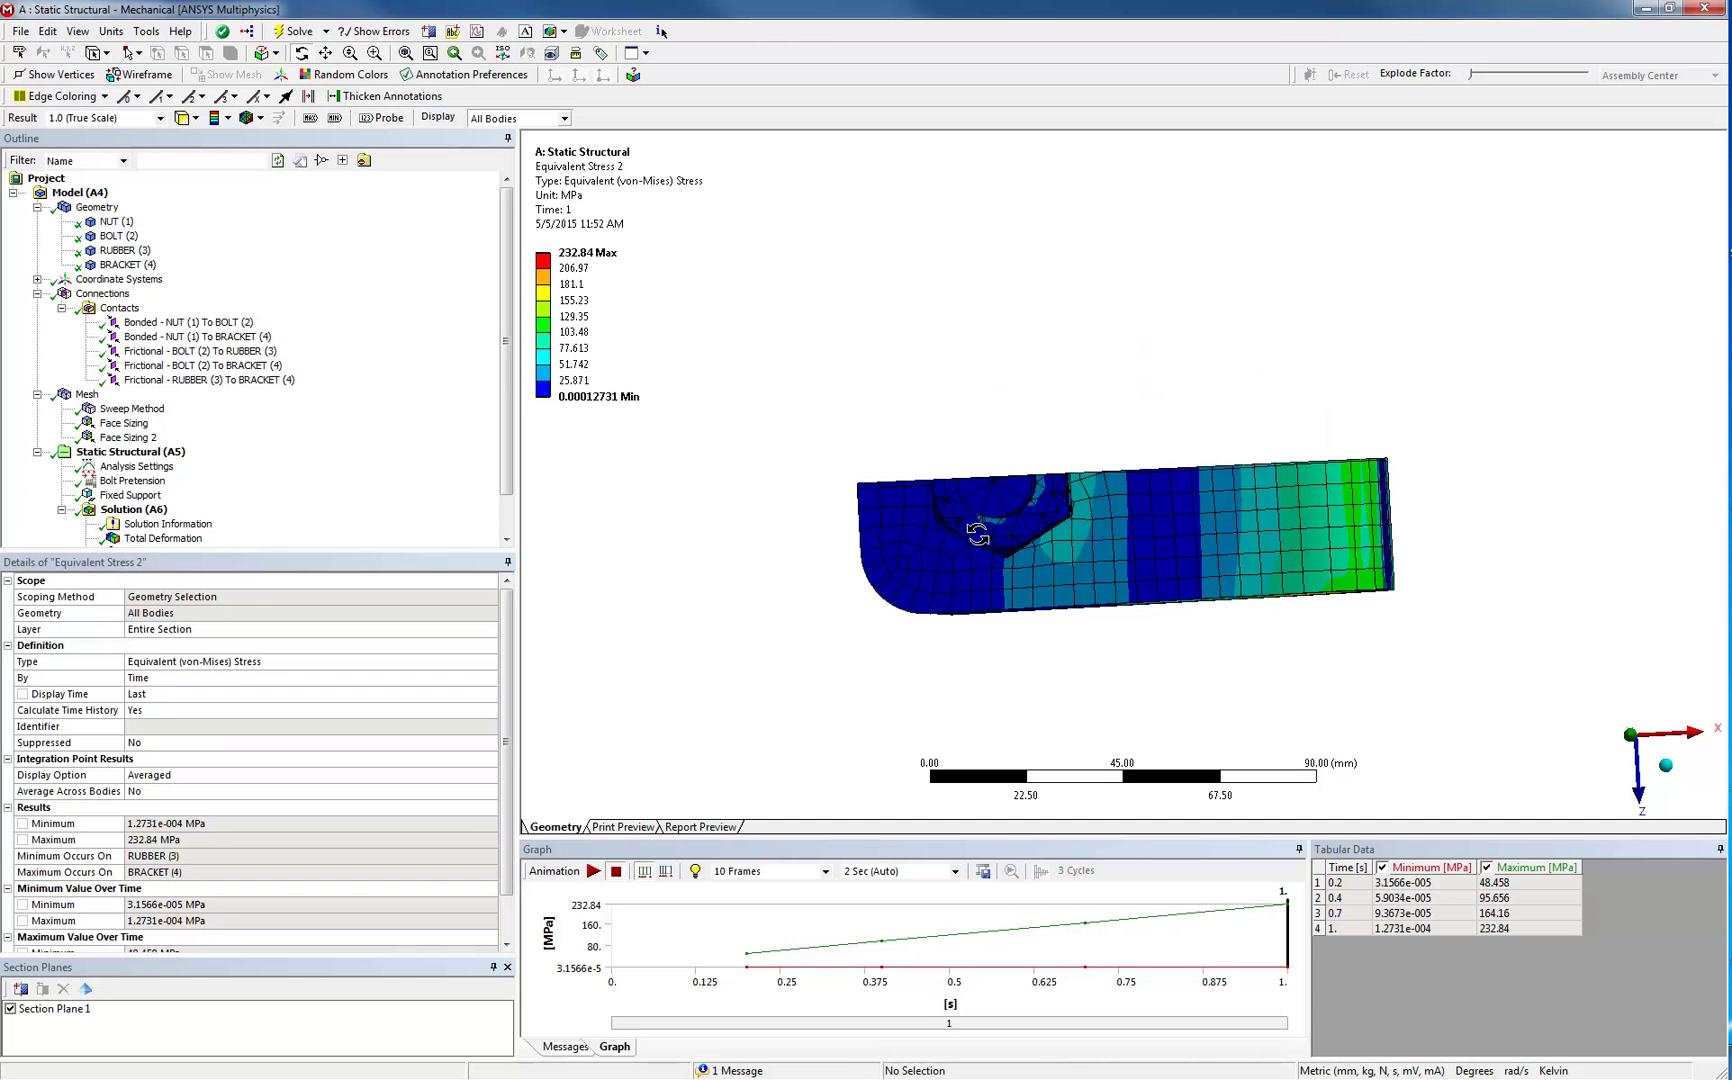
pyautogui.moveTo(977, 536); pyautogui.dragTo(1529, 530)
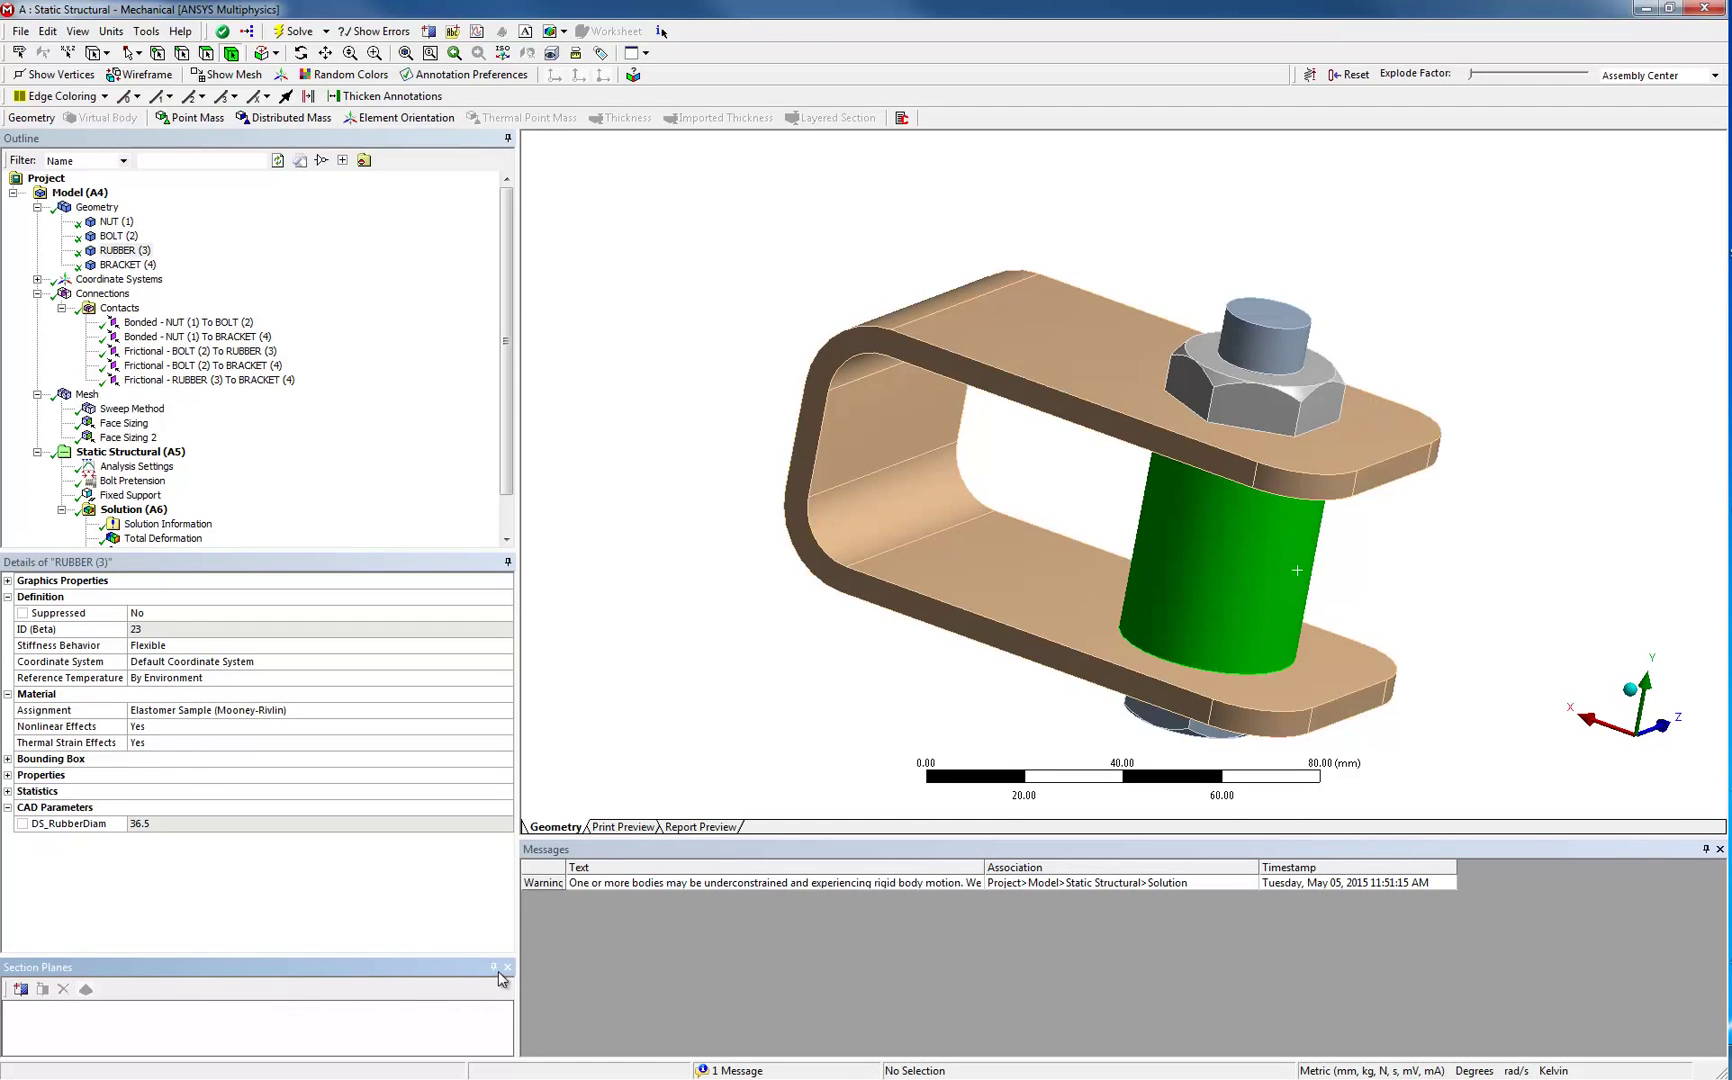
# - Check the rubber and bracket CAD parameters and stress results, then make the assembly mass a parameter
pyautogui.click(507, 969)
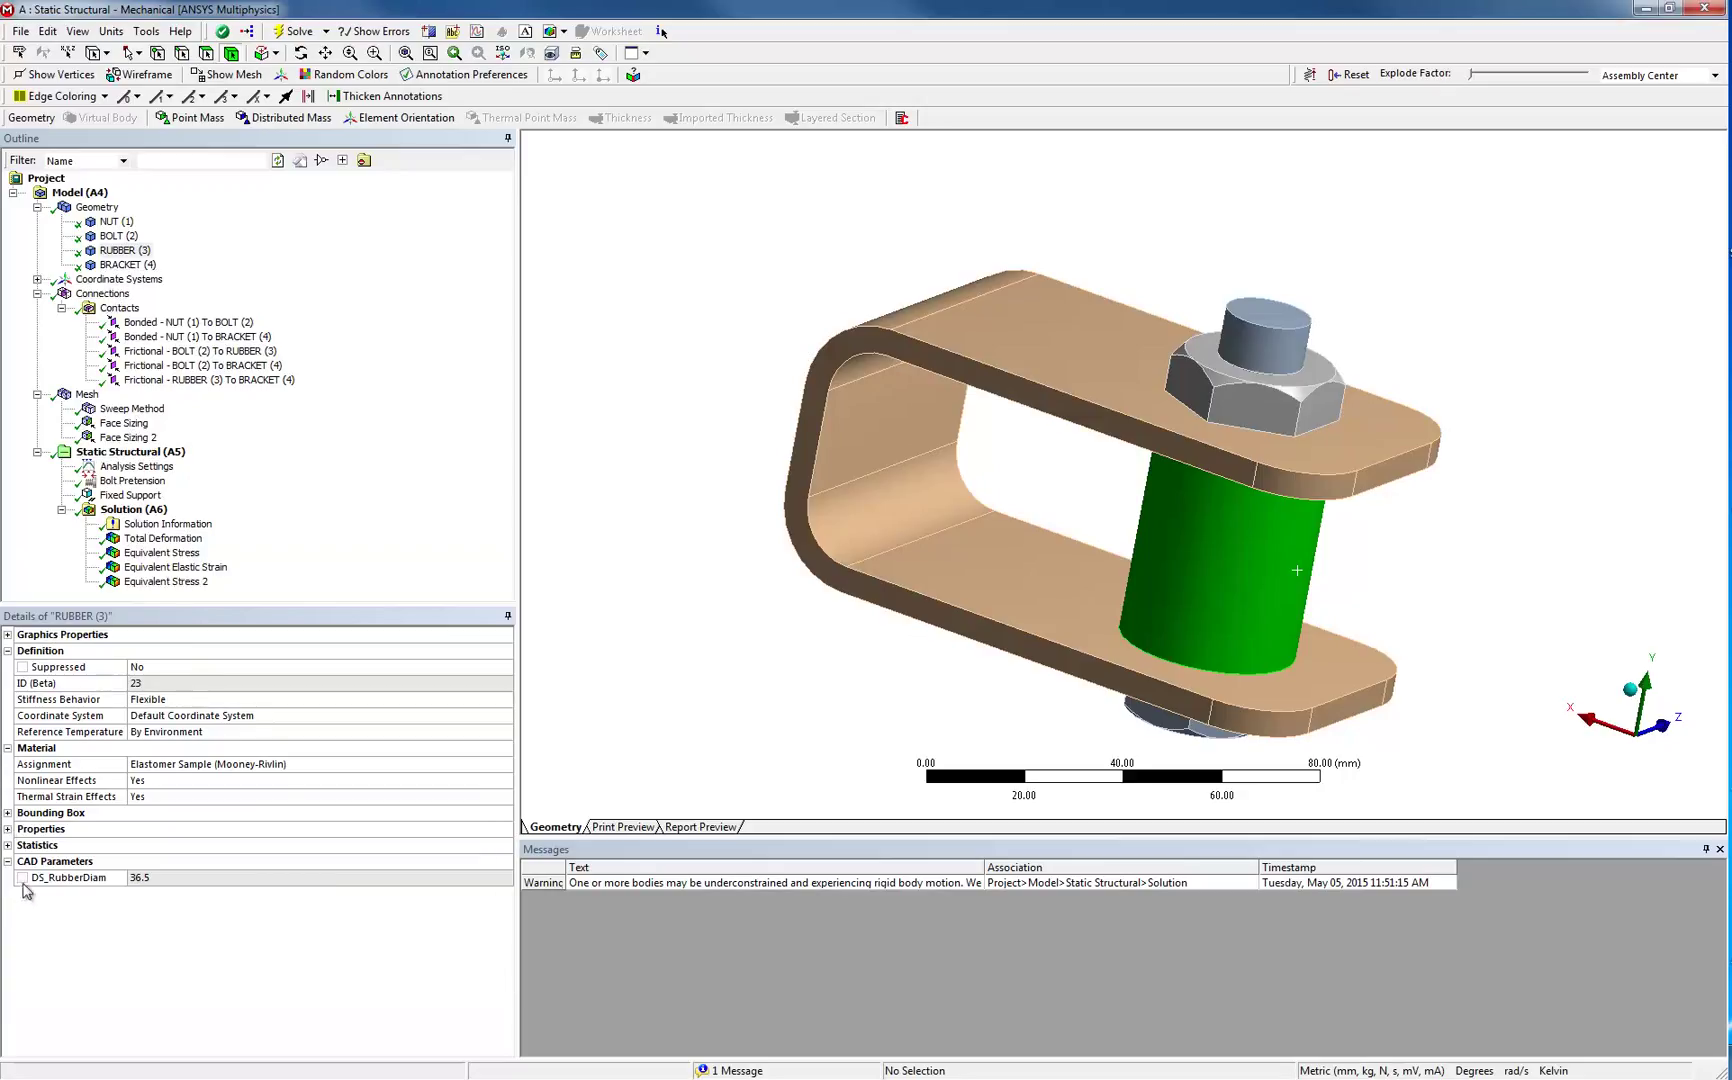
pyautogui.click(123, 265)
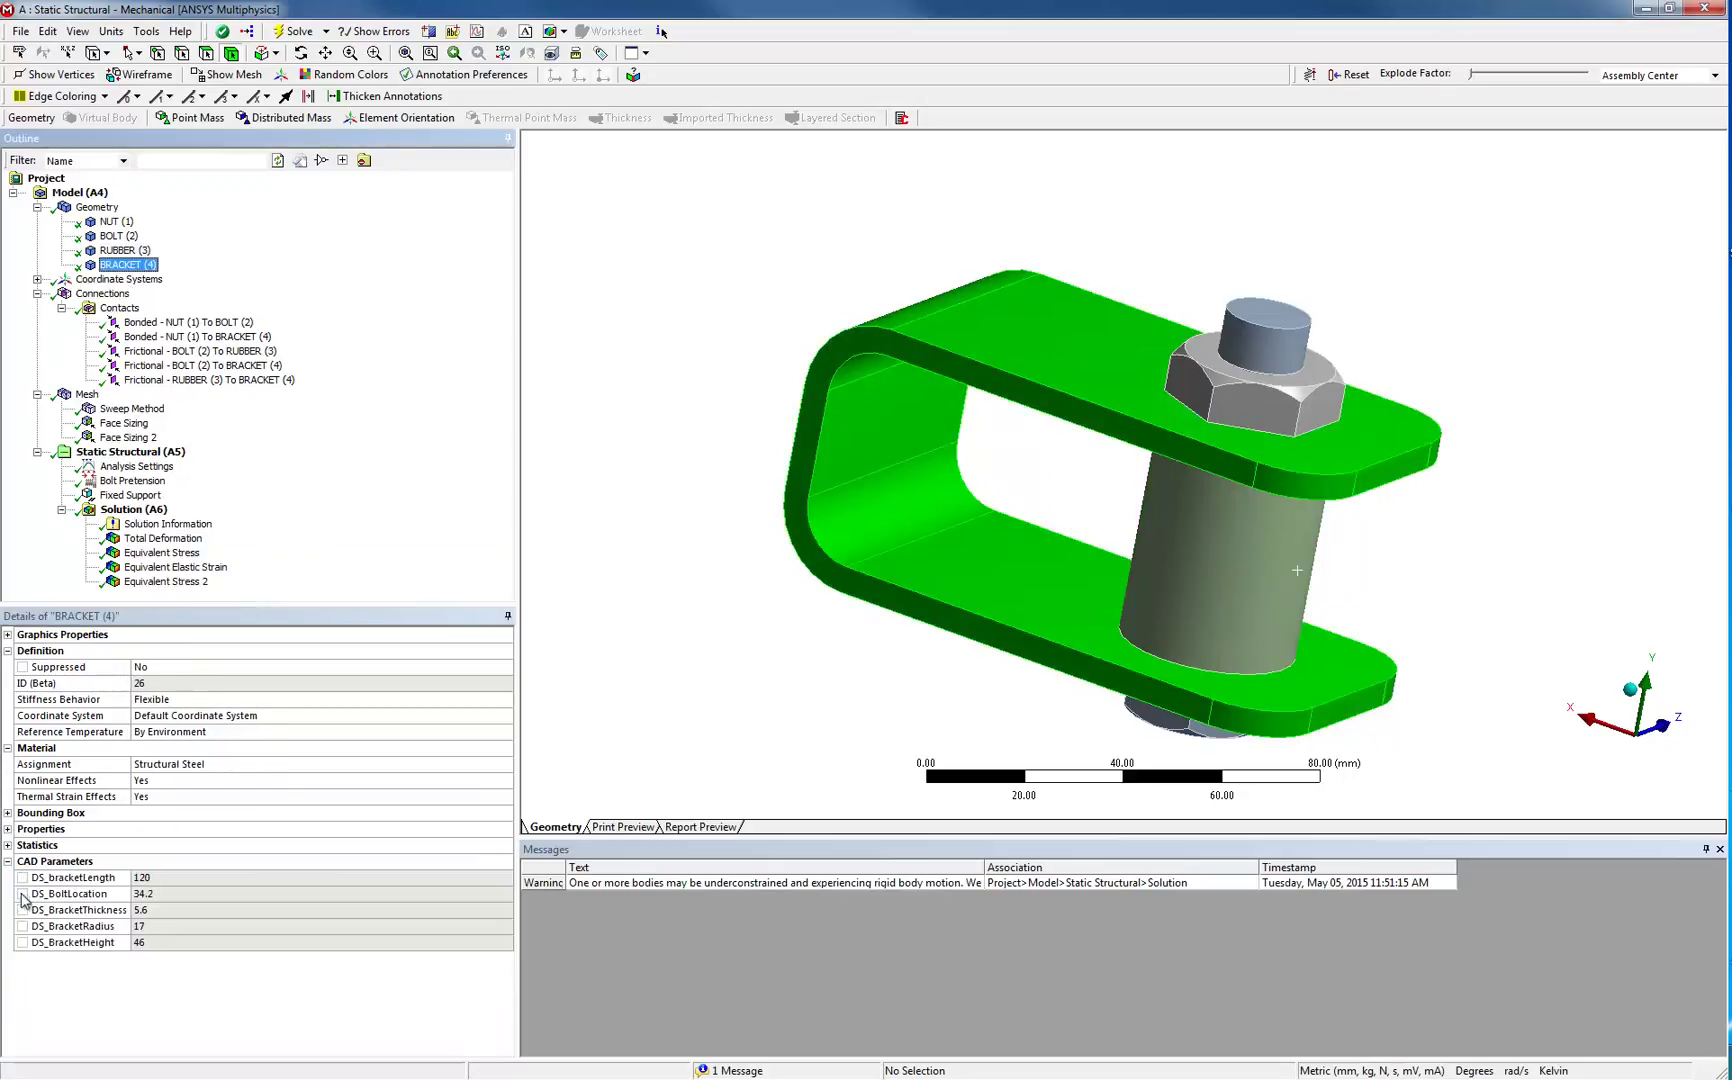
pyautogui.click(162, 552)
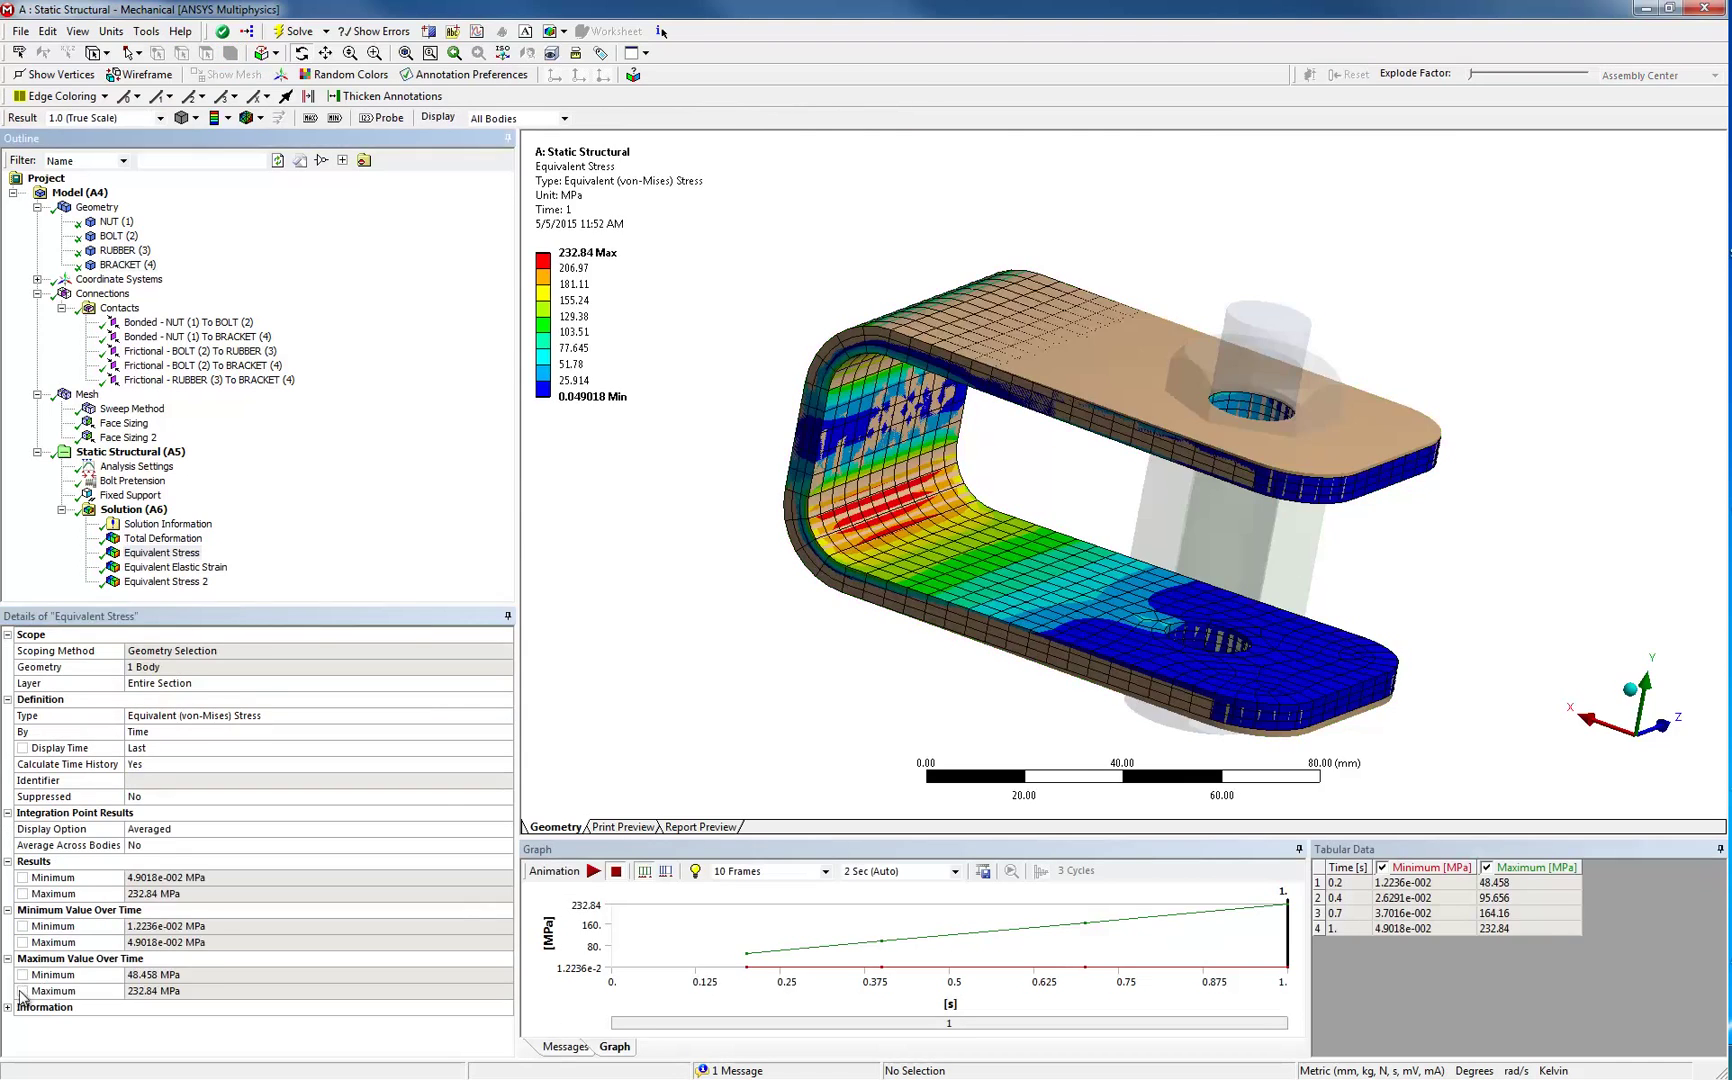
pyautogui.click(165, 581)
pyautogui.click(96, 207)
pyautogui.click(8, 748)
pyautogui.click(22, 780)
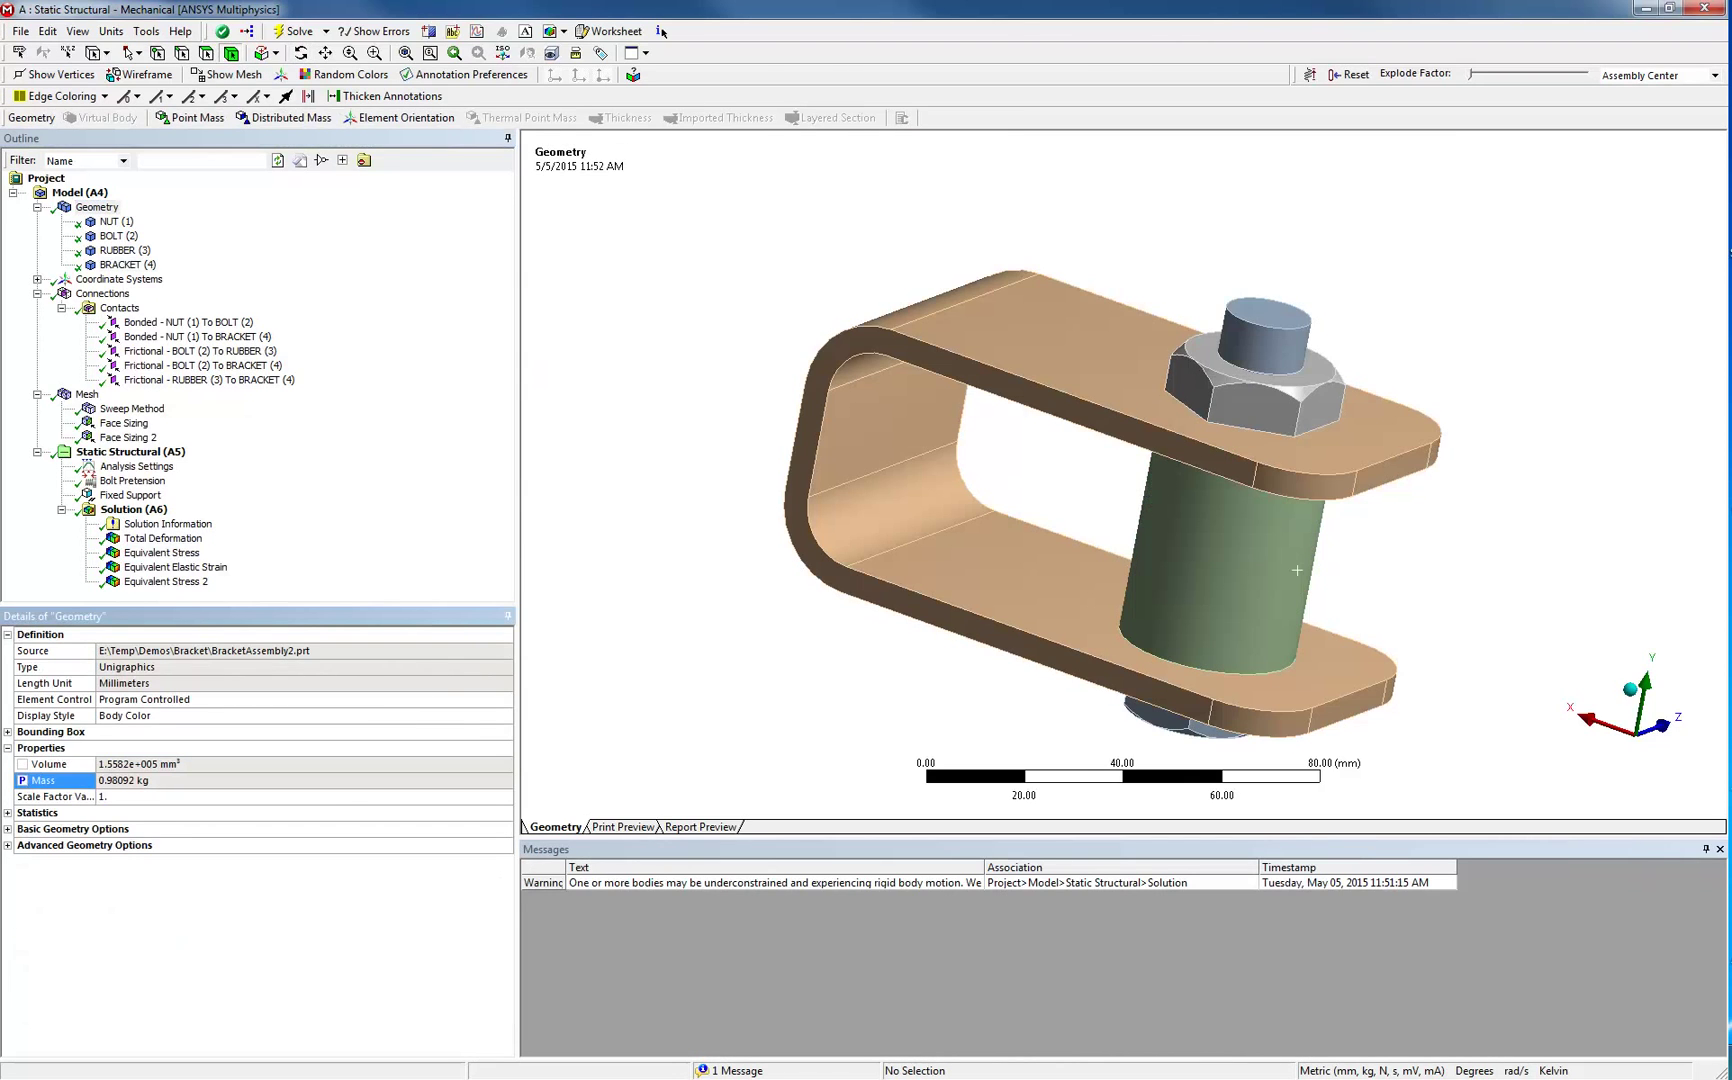